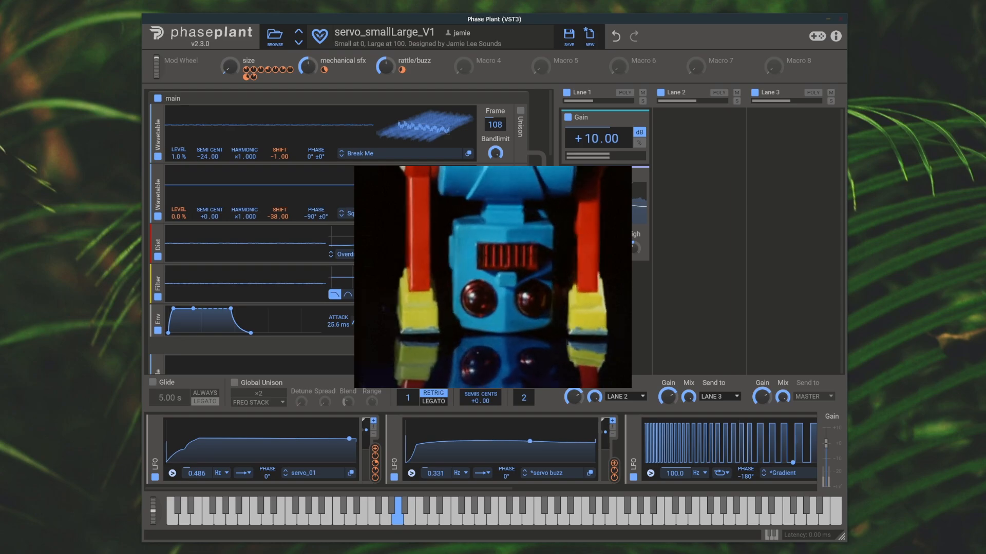
- Turn the size macro up to 100% and audition the high pitch noise group alone by disabling the other three groups
{"action": "mouse_move", "coordinate": [230, 69]}
{"action": "left_mouse_down"}
{"action": "mouse_move", "coordinate": [229, 120]}
{"action": "mouse_move", "coordinate": [229, 70]}
{"action": "left_mouse_up"}
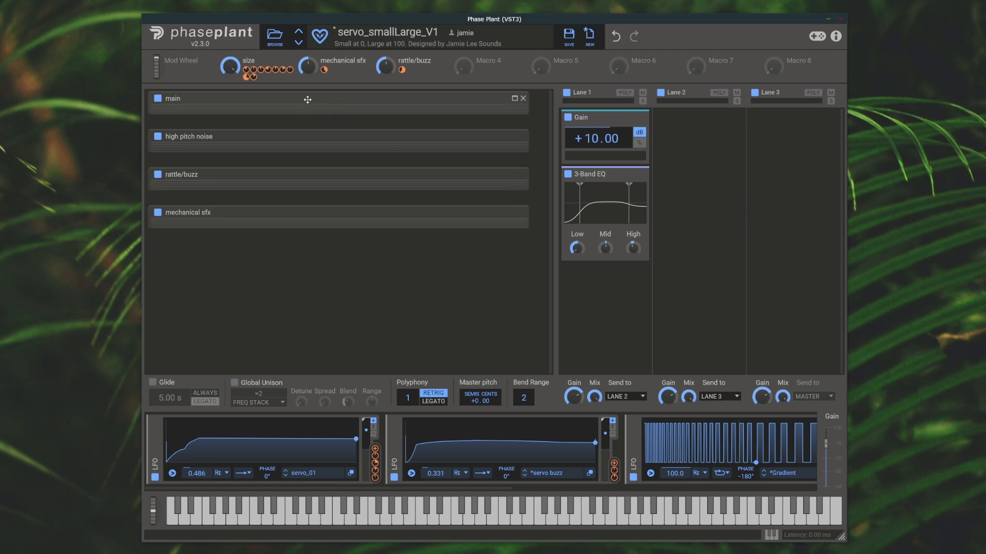
{"action": "left_click", "coordinate": [158, 136]}
{"action": "left_click", "coordinate": [158, 174]}
{"action": "left_click", "coordinate": [157, 212]}
{"action": "left_click", "coordinate": [157, 136]}
{"action": "left_click", "coordinate": [158, 99]}
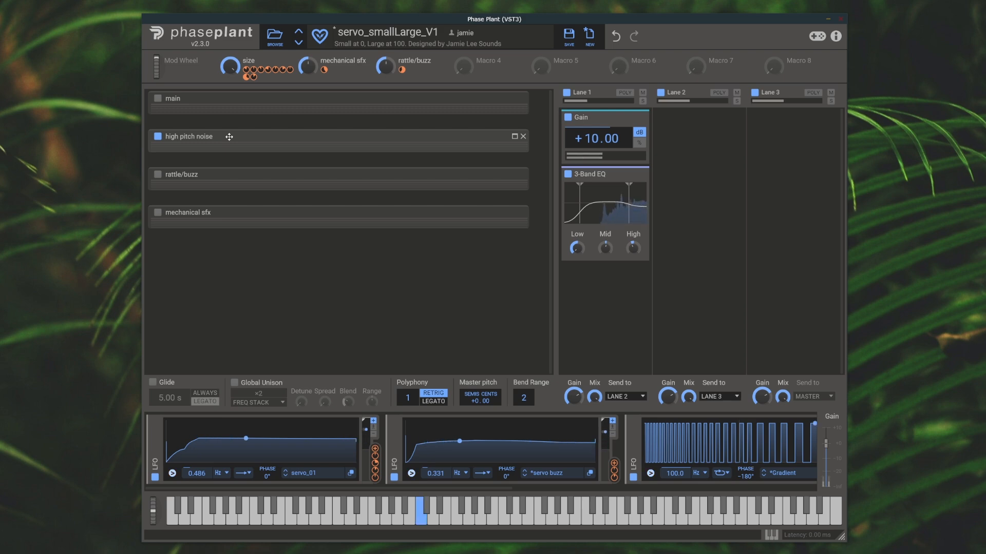
- Audition the rattle/buzz group and the mechanical sfx group one at a time with all other groups disabled
{"action": "left_click", "coordinate": [158, 137]}
{"action": "left_click", "coordinate": [157, 174]}
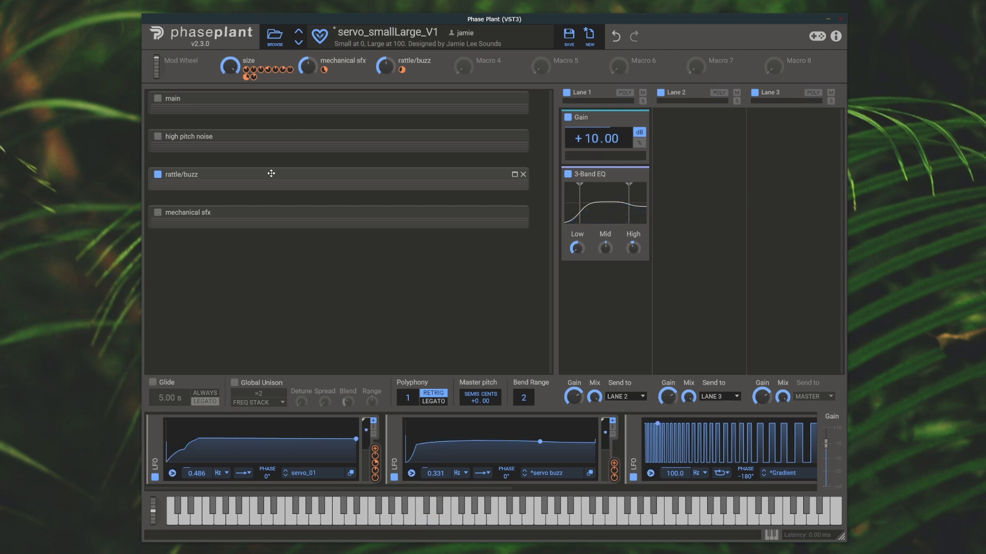
{"action": "left_click", "coordinate": [158, 175]}
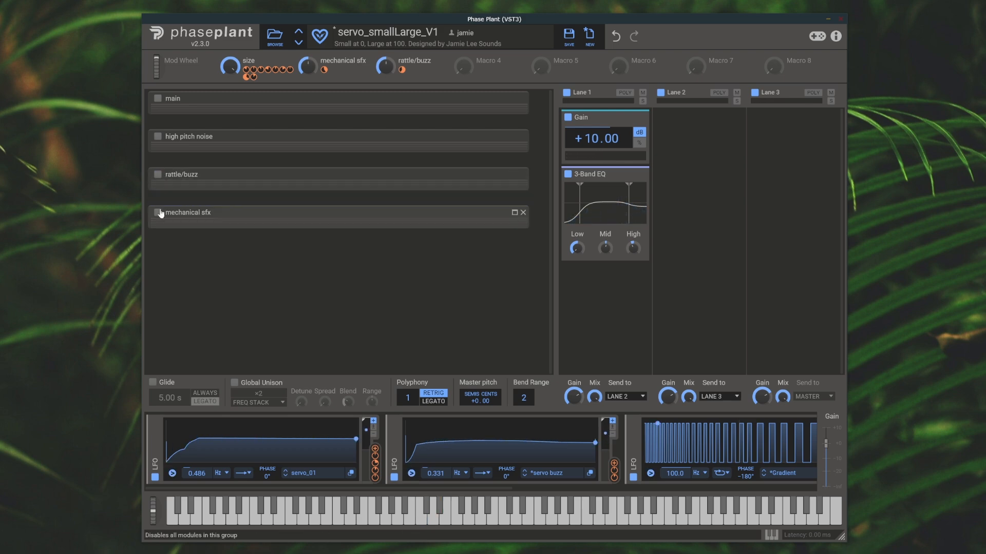
{"action": "left_click", "coordinate": [158, 212]}
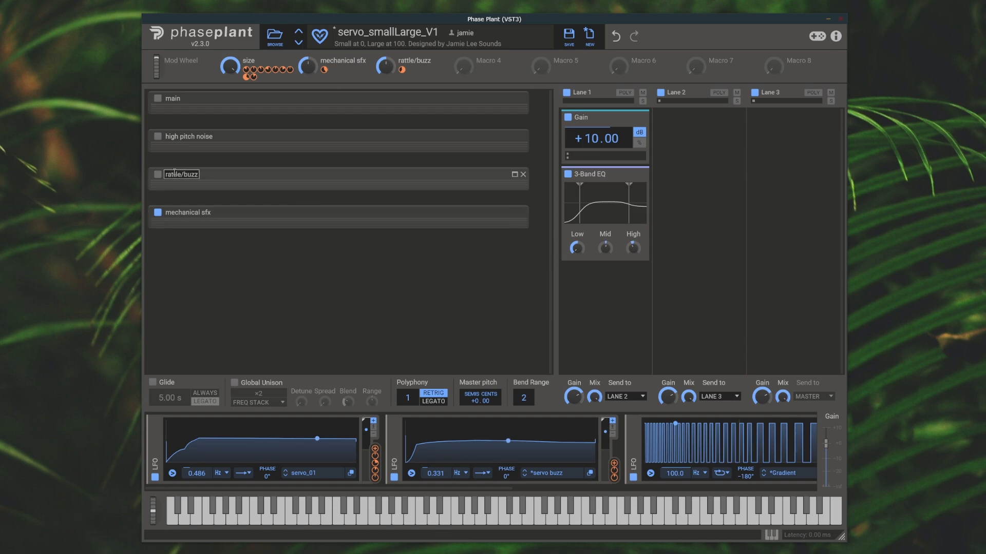
- Re-enable the rattle/buzz, high pitch noise and main groups, and turn the size macro down to hear the small servo
{"action": "left_click", "coordinate": [158, 174]}
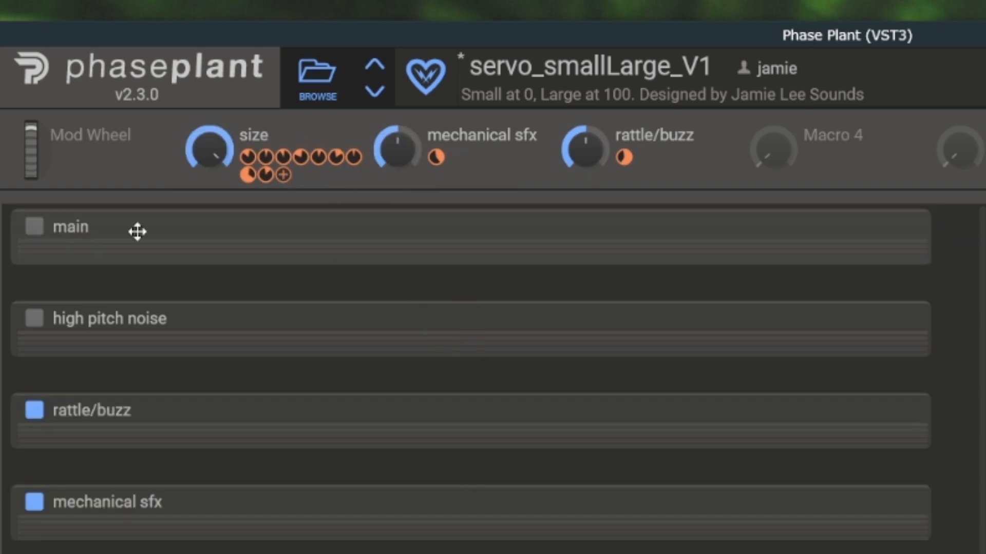
{"action": "left_click", "coordinate": [35, 319]}
{"action": "left_click", "coordinate": [35, 226]}
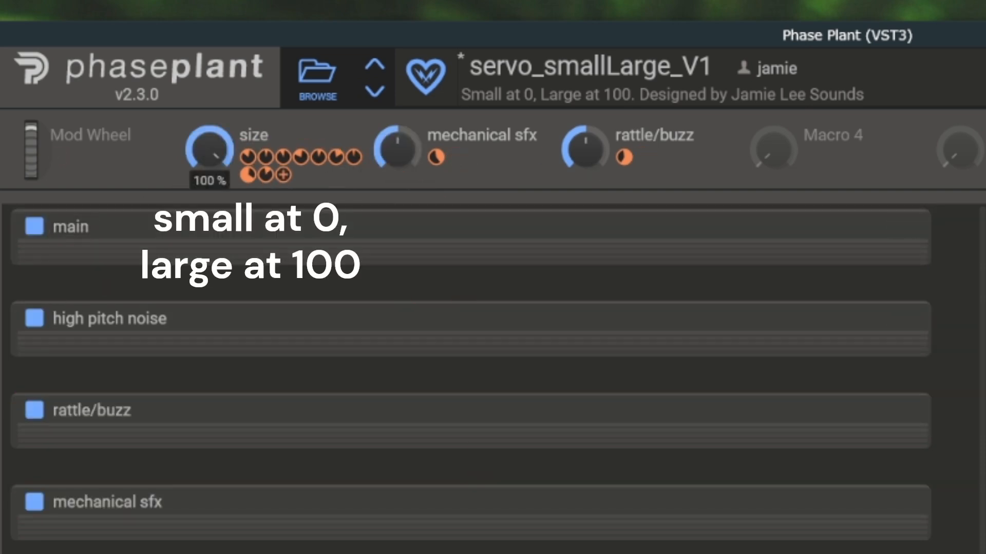
{"action": "left_click_drag", "start_coordinate": [208, 149], "coordinate": [208, 205]}
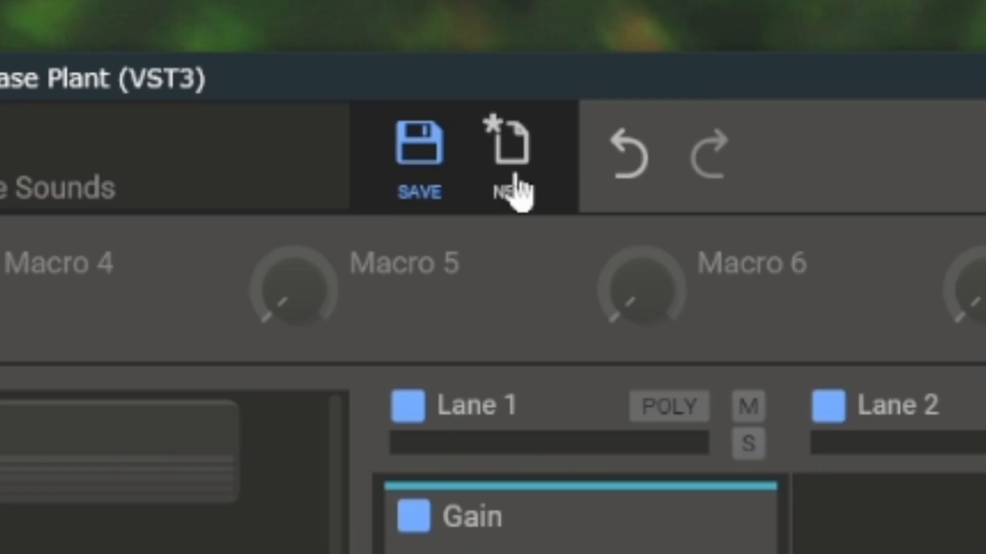
- Start a new empty patch and add a Wavetable generator
{"action": "left_click", "coordinate": [513, 191]}
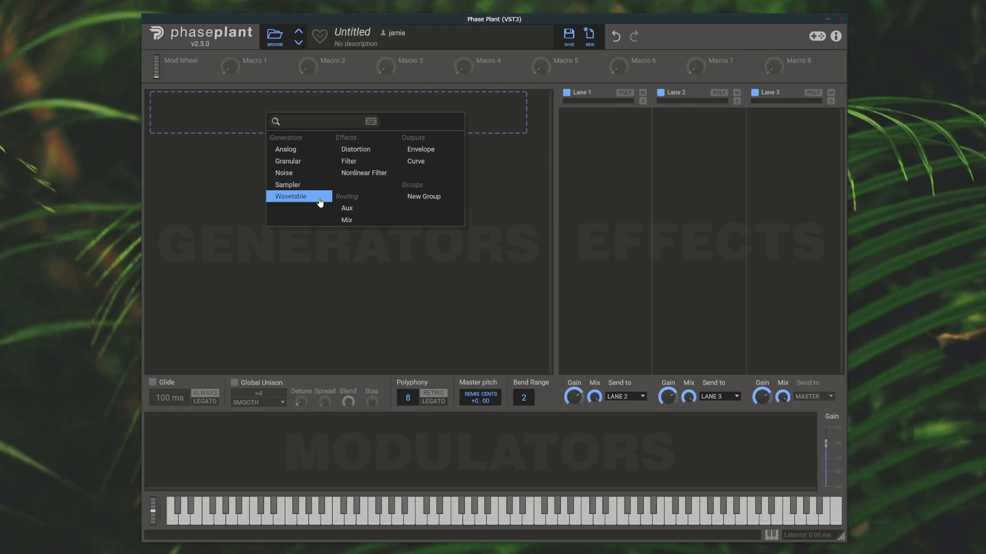
{"action": "left_click", "coordinate": [319, 200]}
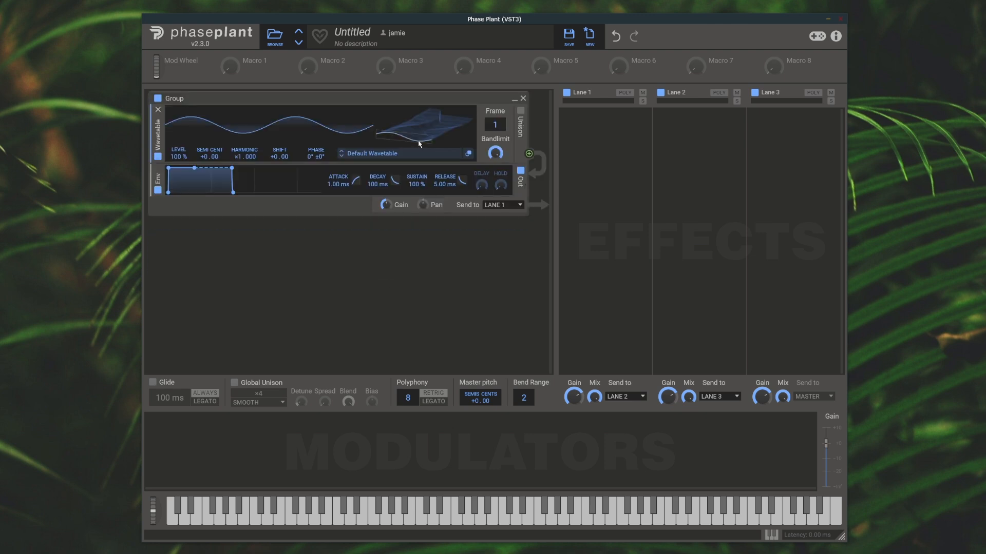
- Scrub through the default wavetable's frames to examine how the waveform morphs
{"action": "mouse_move", "coordinate": [495, 125]}
{"action": "left_mouse_down"}
{"action": "mouse_move", "coordinate": [495, 22]}
{"action": "mouse_move", "coordinate": [495, 111]}
{"action": "left_mouse_up"}
{"action": "mouse_move", "coordinate": [880, 256]}
{"action": "left_mouse_down"}
{"action": "mouse_move", "coordinate": [880, 95]}
{"action": "mouse_move", "coordinate": [880, 280]}
{"action": "left_mouse_up"}
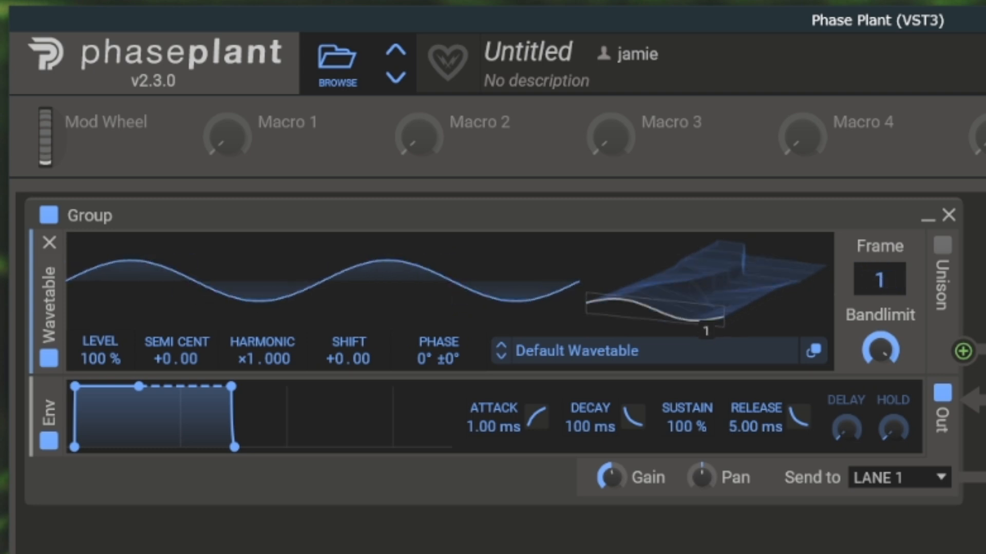
{"action": "mouse_move", "coordinate": [702, 308]}
{"action": "left_mouse_down"}
{"action": "mouse_move", "coordinate": [703, 134]}
{"action": "mouse_move", "coordinate": [703, 308]}
{"action": "left_mouse_up"}
{"action": "mouse_move", "coordinate": [755, 321]}
{"action": "left_mouse_down"}
{"action": "mouse_move", "coordinate": [755, 140]}
{"action": "mouse_move", "coordinate": [755, 321]}
{"action": "left_mouse_up"}
- Try modulating the wavetable's frame with a new LFO, and remove both the modulation and the LFO
{"action": "left_click", "coordinate": [205, 455]}
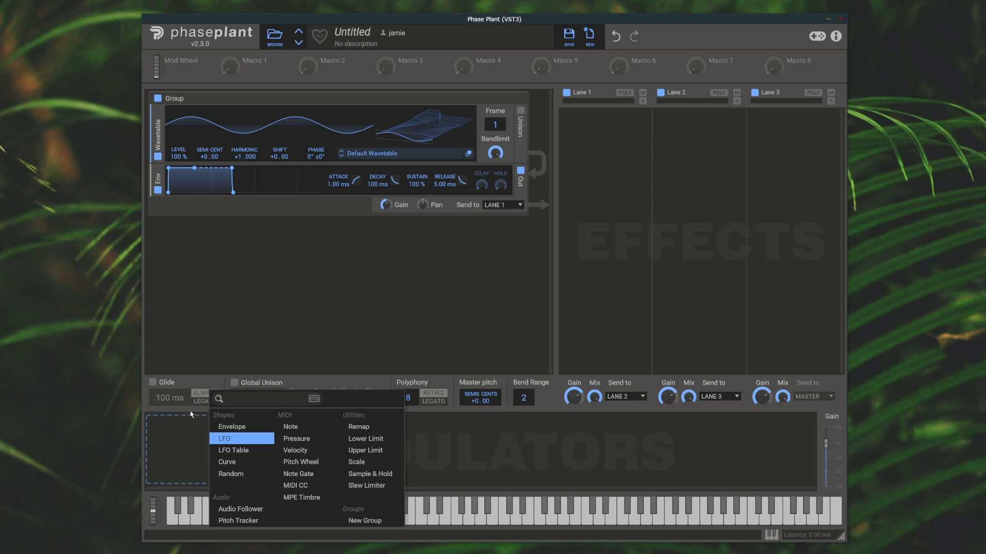
{"action": "left_click", "coordinate": [243, 440]}
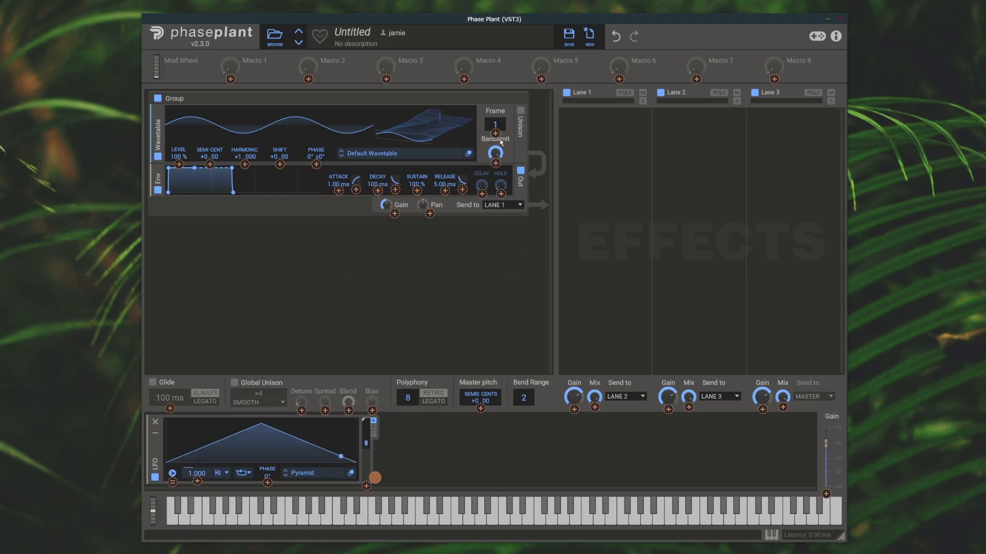
{"action": "left_click_drag", "start_coordinate": [500, 143], "coordinate": [321, 169]}
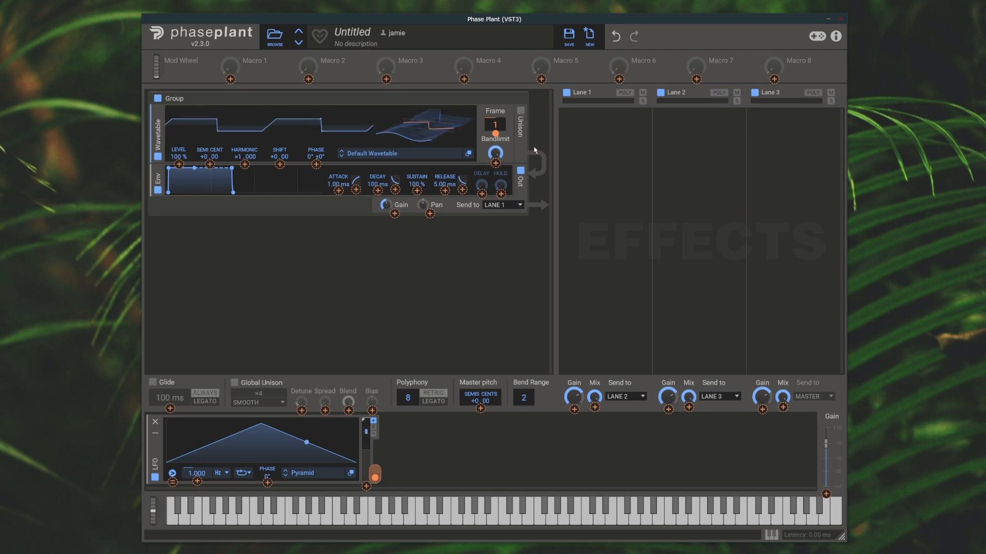
{"action": "double_click", "coordinate": [498, 135]}
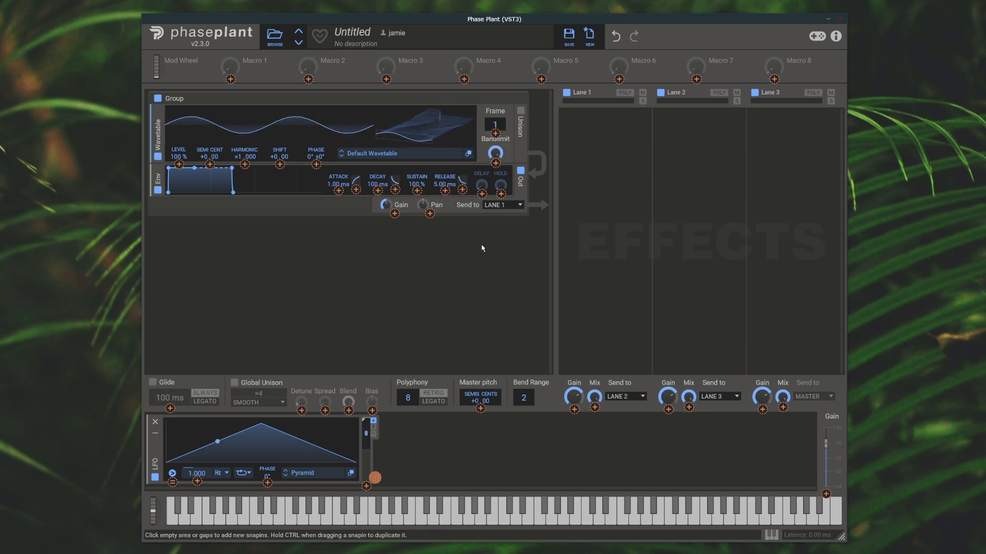
{"action": "left_click", "coordinate": [155, 422]}
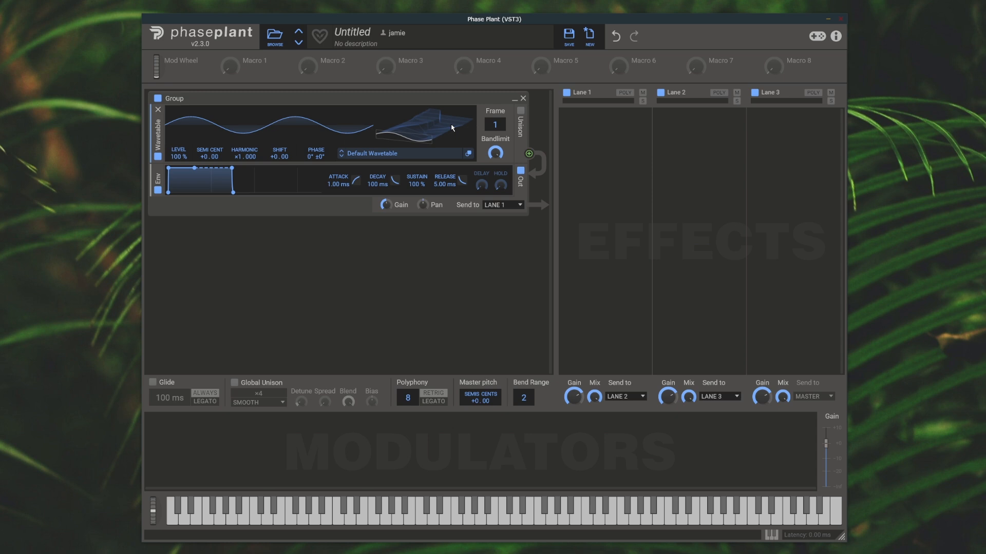
- Search the wavetable library for "break me" and load the Break Me wavetable into the generator
{"action": "left_click", "coordinate": [382, 154]}
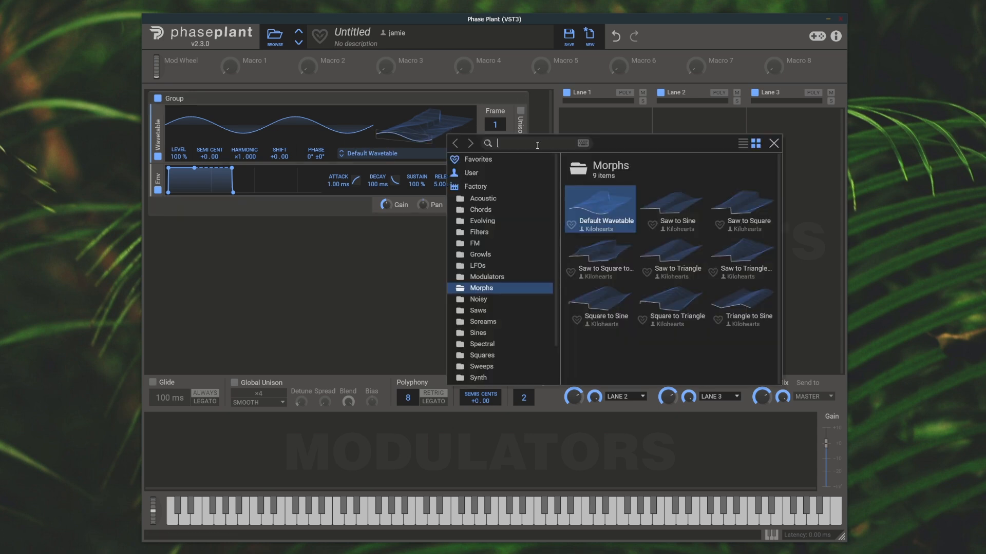
{"action": "type", "text": "break"}
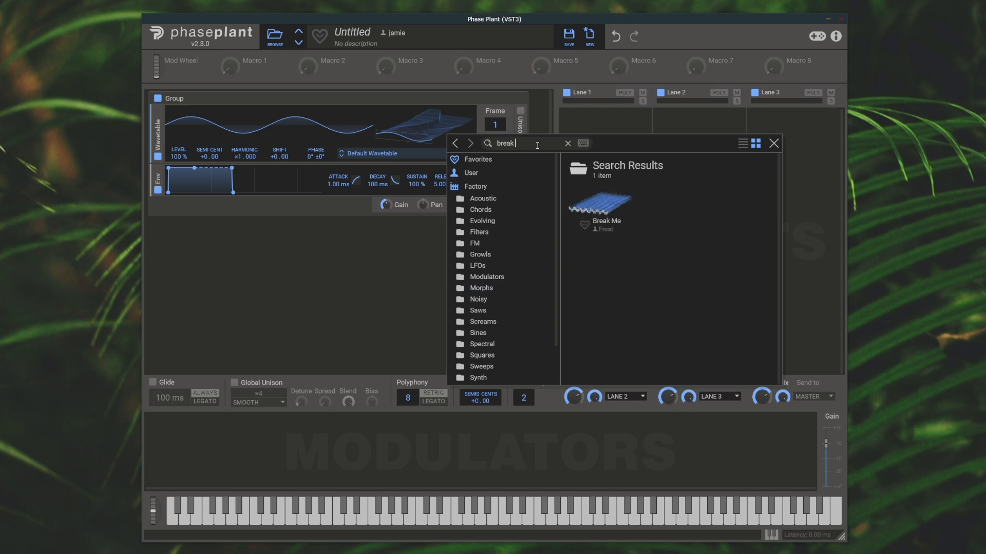
{"action": "type", "text": " me"}
{"action": "double_click", "coordinate": [594, 195]}
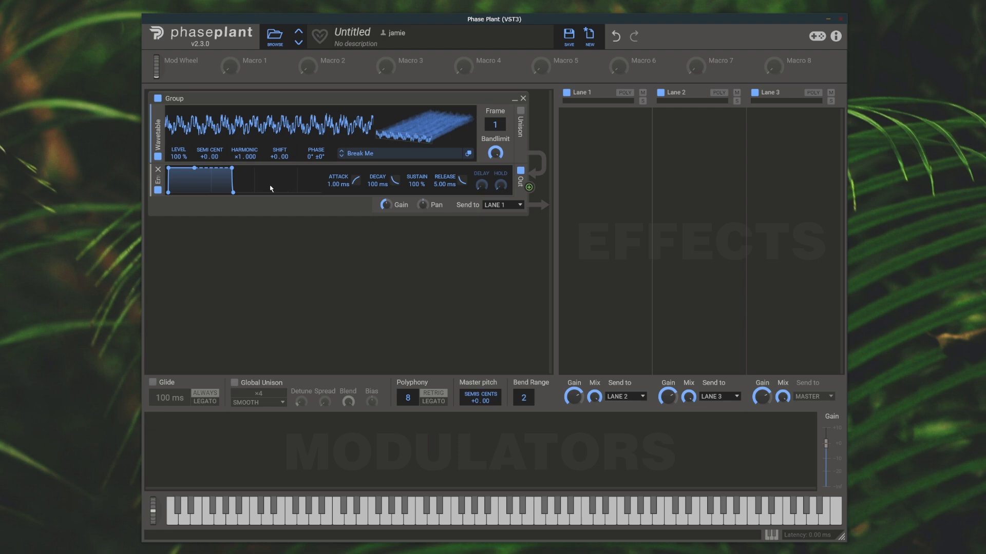
- Lower the Break Me wavetable's level to 14% and set its pitch to -24 semitones
{"action": "left_click", "coordinate": [421, 510]}
{"action": "left_click_drag", "start_coordinate": [178, 154], "coordinate": [179, 211]}
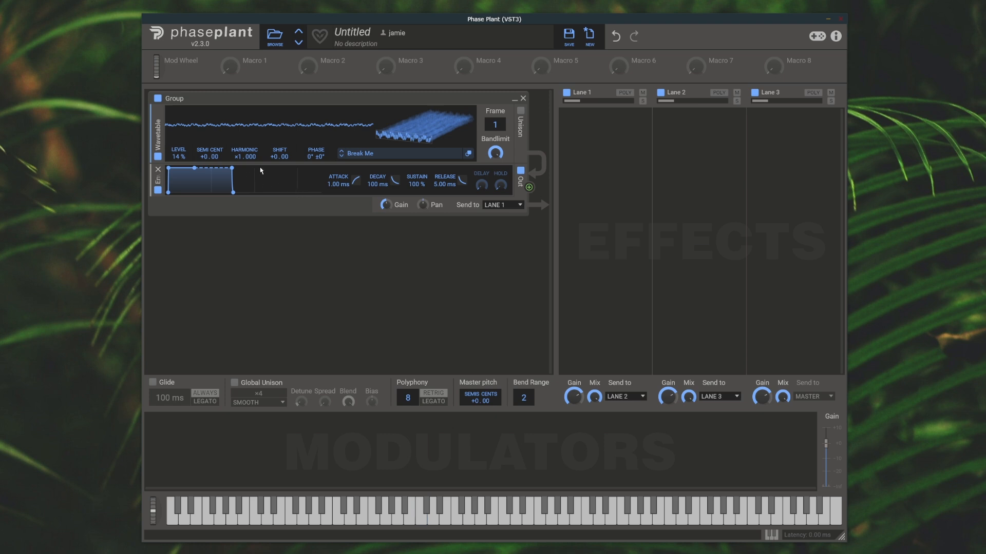
{"action": "right_click", "coordinate": [203, 158]}
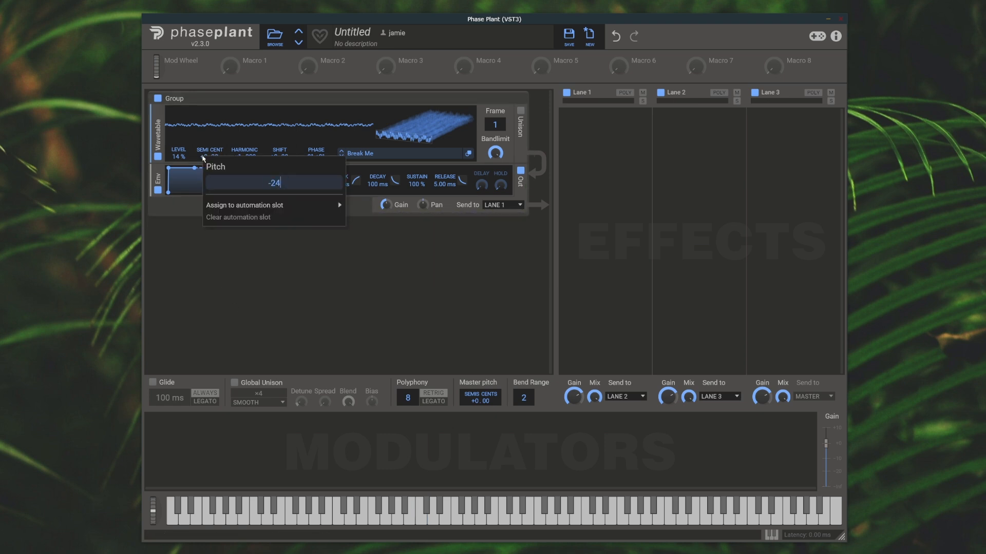
{"action": "key", "text": "Return"}
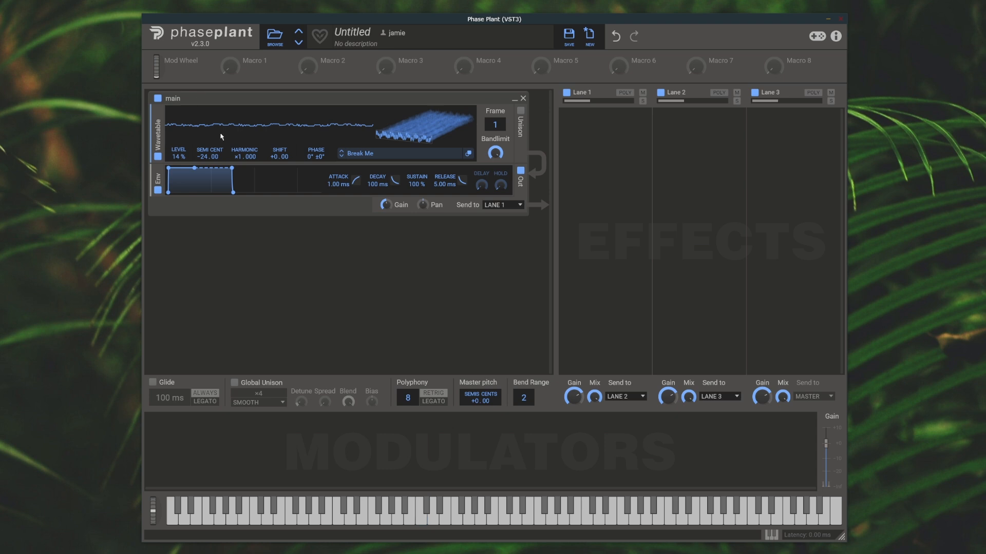
- Set the Break Me wavetable's frame to 108, after trying out other frames in its 3D display
{"action": "right_click", "coordinate": [502, 125]}
{"action": "key", "text": "Return"}
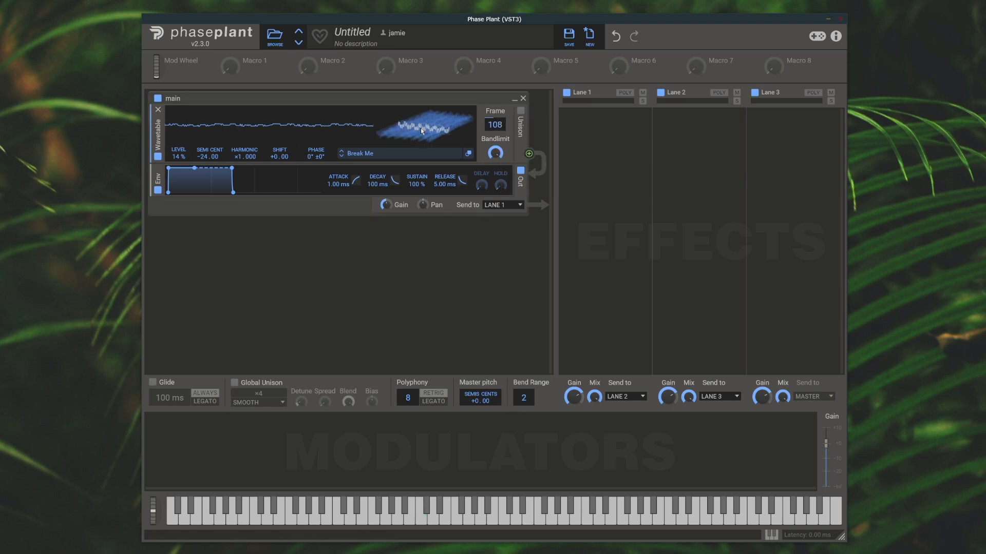
{"action": "mouse_move", "coordinate": [421, 127]}
{"action": "left_mouse_down"}
{"action": "mouse_move", "coordinate": [420, 97]}
{"action": "mouse_move", "coordinate": [420, 154]}
{"action": "mouse_move", "coordinate": [420, 92]}
{"action": "mouse_move", "coordinate": [420, 154]}
{"action": "mouse_move", "coordinate": [420, 125]}
{"action": "left_mouse_up"}
{"action": "right_click", "coordinate": [498, 129]}
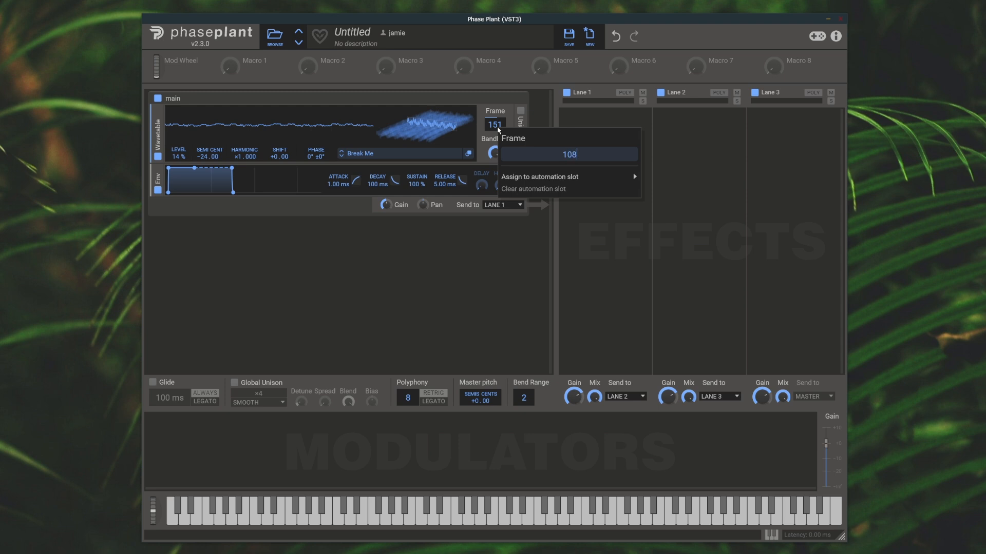
{"action": "type", "text": "108"}
{"action": "key", "text": "Return"}
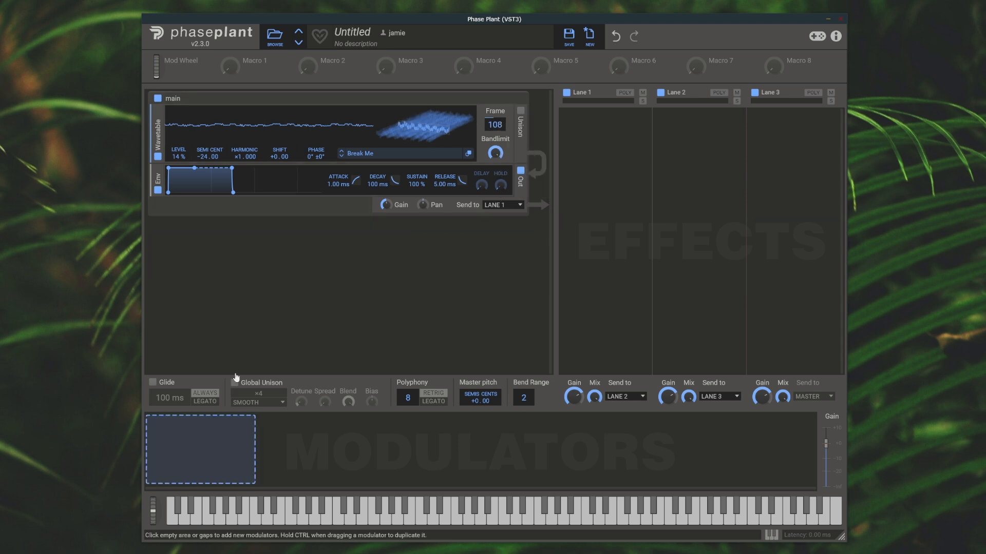
- Insert an Overdrive distortion between the wavetable and the envelope, and adjust its drive
{"action": "left_click", "coordinate": [270, 164]}
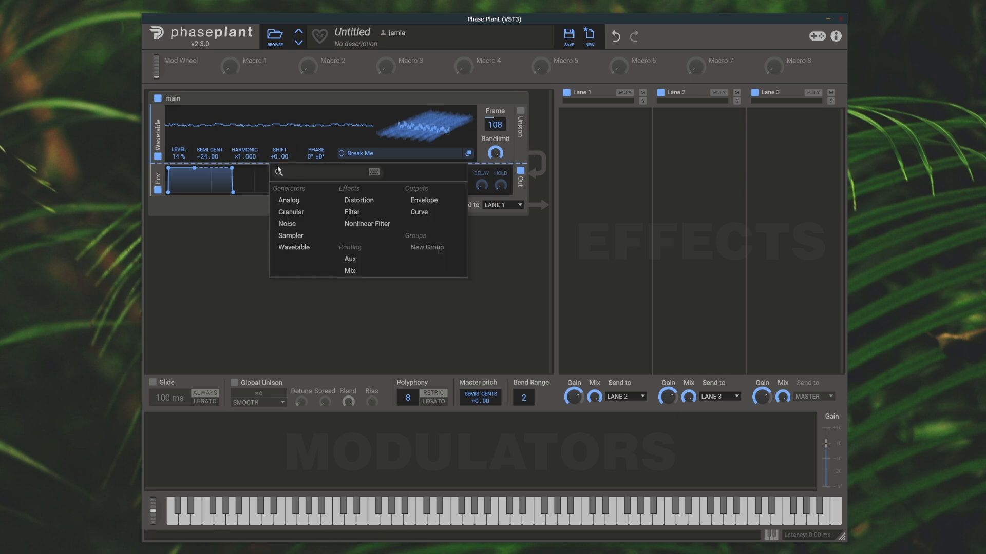
{"action": "left_click", "coordinate": [367, 201]}
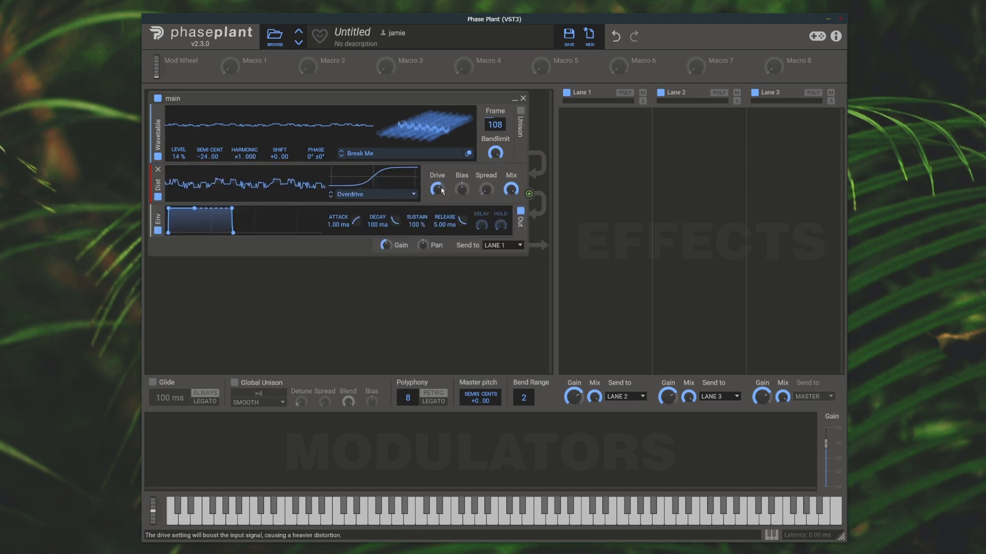
{"action": "left_click_drag", "start_coordinate": [436, 188], "coordinate": [437, 195]}
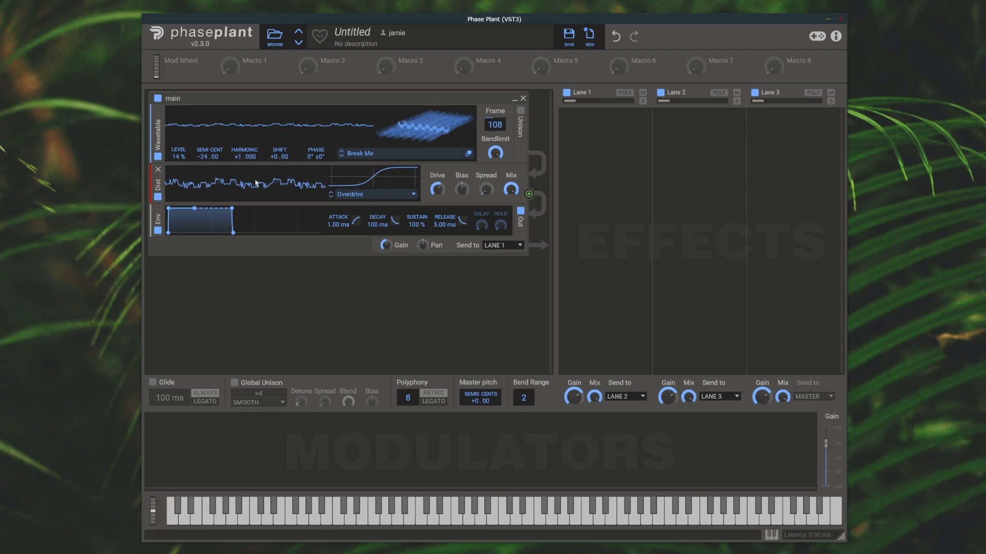
- Insert a low-pass filter below the distortion and raise its cutoff close to the upper end of the range
{"action": "left_click", "coordinate": [435, 203]}
{"action": "left_click", "coordinate": [536, 254]}
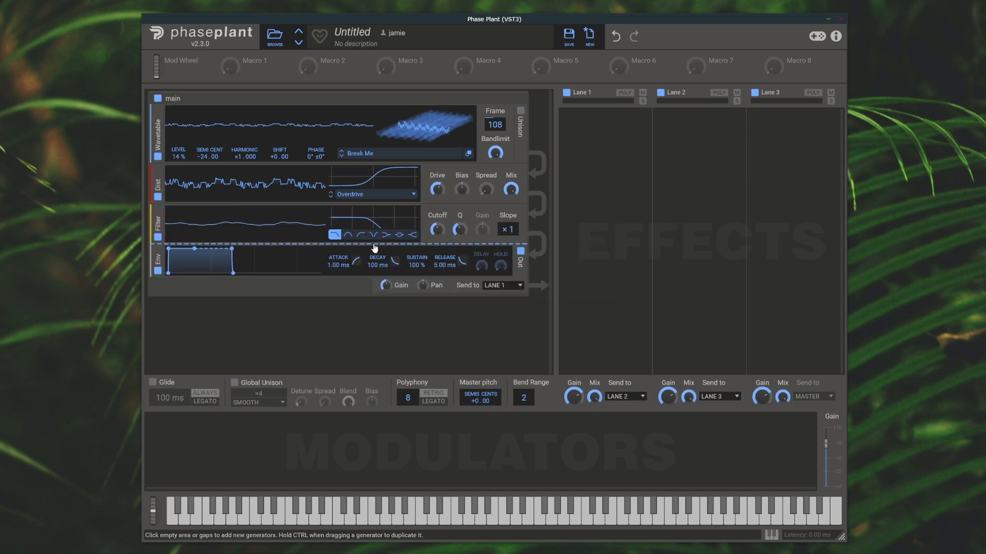
{"action": "left_click_drag", "start_coordinate": [438, 230], "coordinate": [438, 188]}
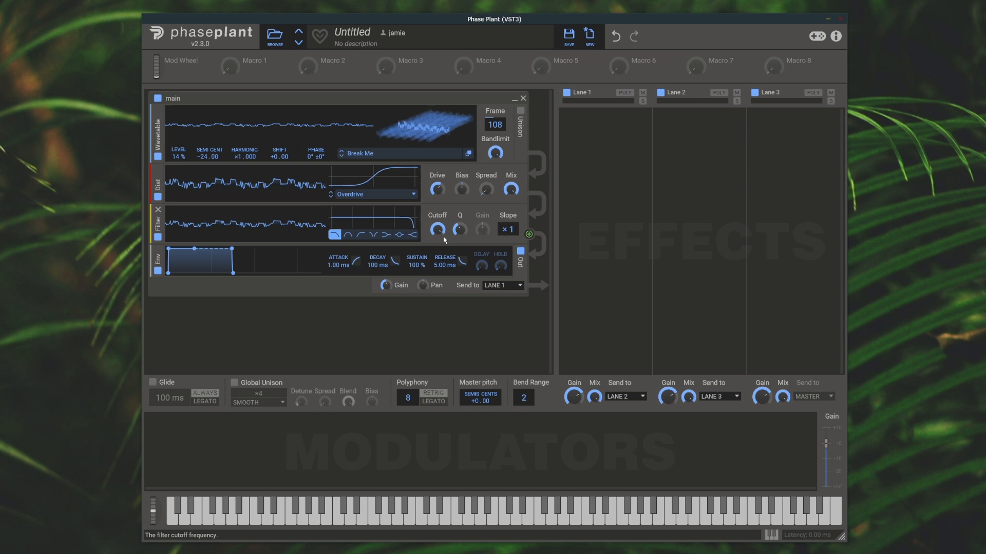
- Shape the main group's output envelope with an attack of 43 ms and a release of 100 ms
{"action": "left_click_drag", "start_coordinate": [170, 249], "coordinate": [178, 248]}
{"action": "left_click_drag", "start_coordinate": [241, 273], "coordinate": [245, 273]}
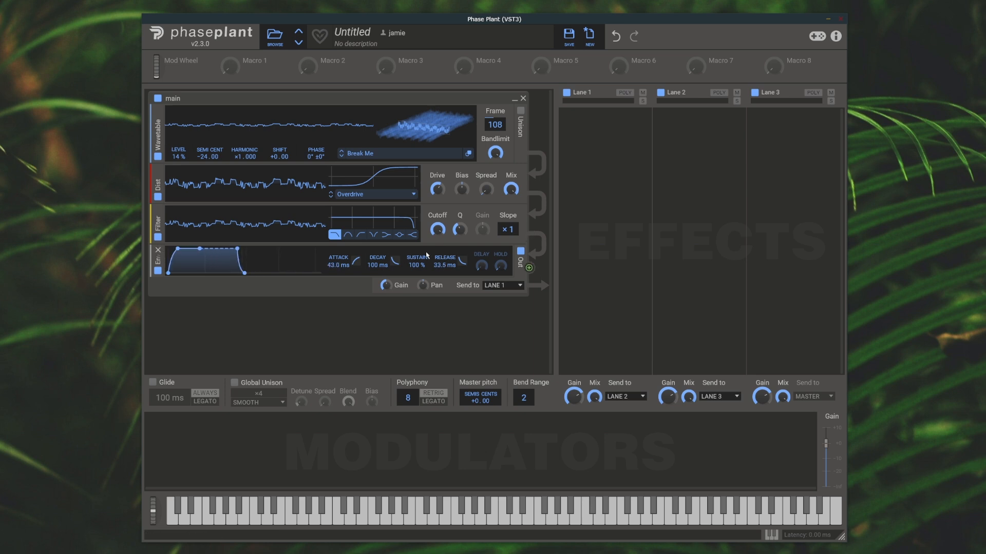
{"action": "right_click", "coordinate": [446, 265]}
{"action": "type", "text": "100"}
{"action": "key", "text": "Return"}
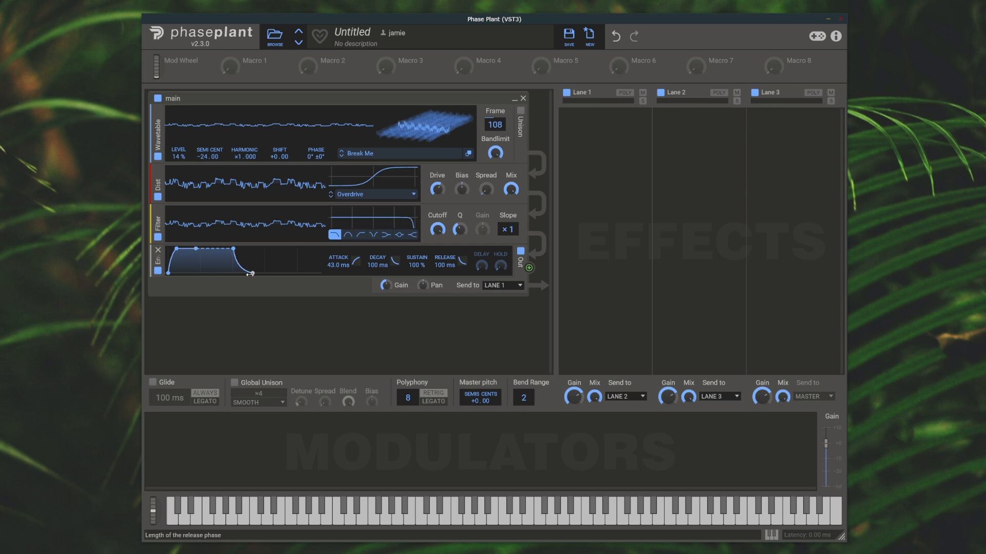
- Add an LFO modulator and reshape its curve into a quick curved rise followed by a nearly flat, slightly uneven plateau
{"action": "left_click", "coordinate": [155, 457]}
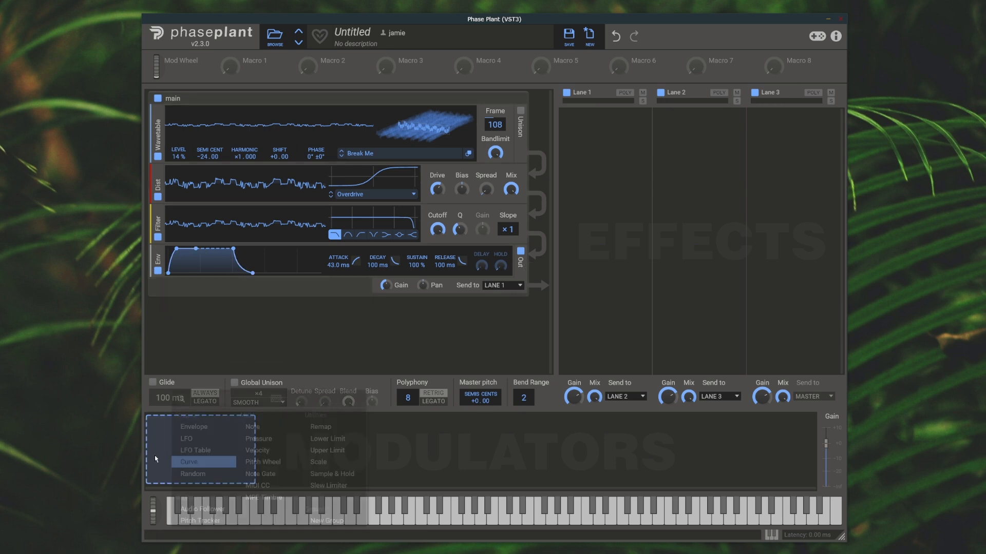
{"action": "left_click", "coordinate": [195, 440]}
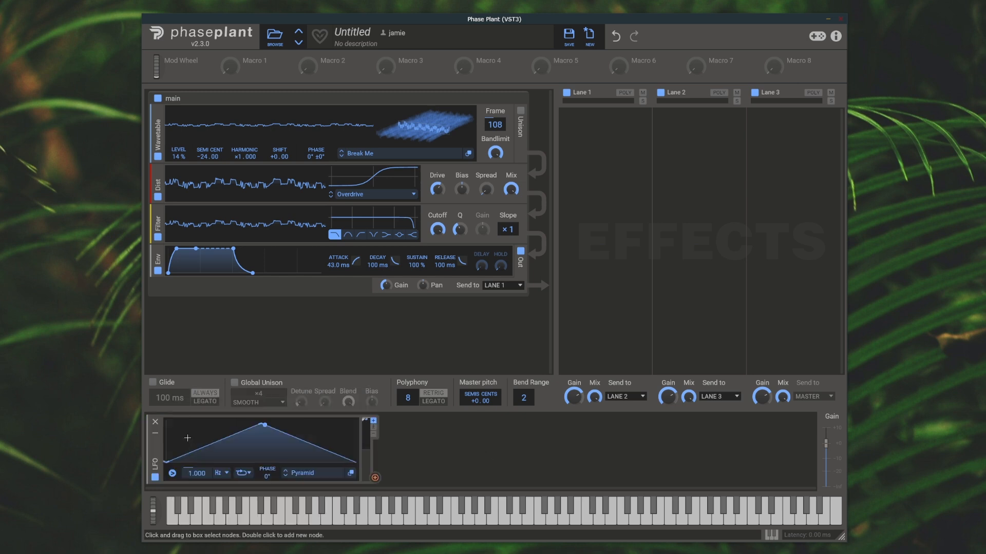
{"action": "double_click", "coordinate": [204, 447]}
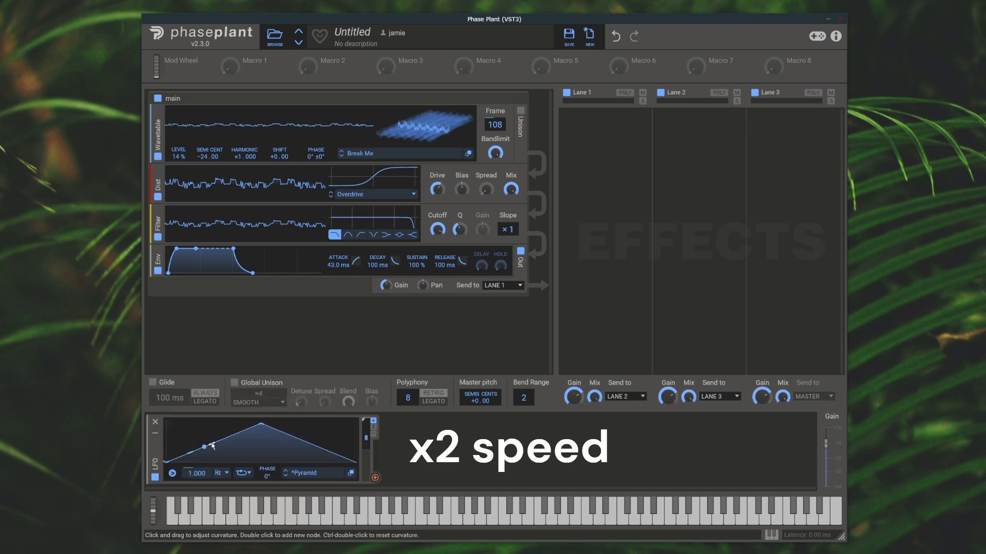
{"action": "left_click_drag", "start_coordinate": [262, 424], "coordinate": [262, 443]}
{"action": "mouse_move", "coordinate": [190, 454]}
{"action": "left_mouse_down"}
{"action": "mouse_move", "coordinate": [178, 451]}
{"action": "mouse_move", "coordinate": [196, 442]}
{"action": "left_mouse_up"}
{"action": "left_click_drag", "start_coordinate": [263, 443], "coordinate": [393, 447]}
{"action": "left_click_drag", "start_coordinate": [172, 457], "coordinate": [159, 416]}
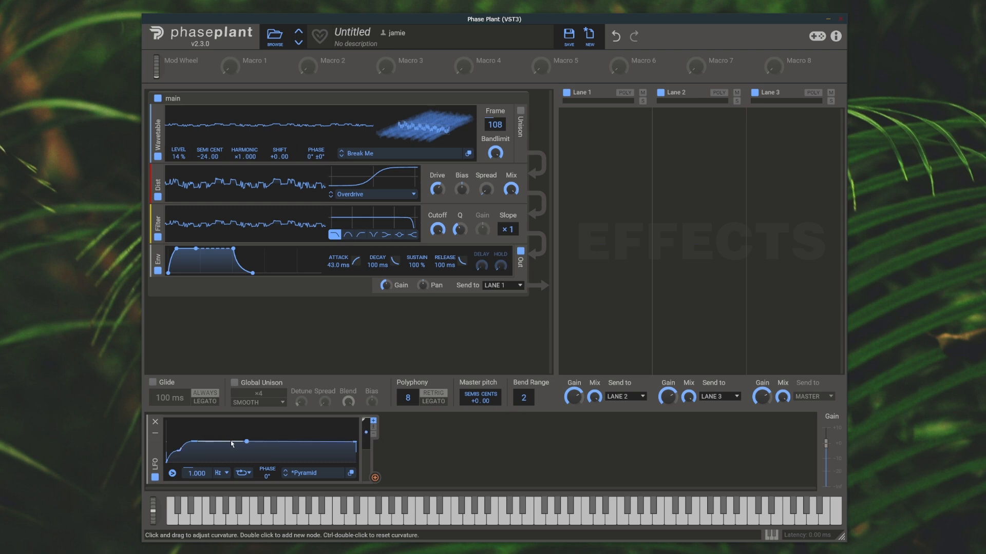
{"action": "double_click", "coordinate": [271, 442]}
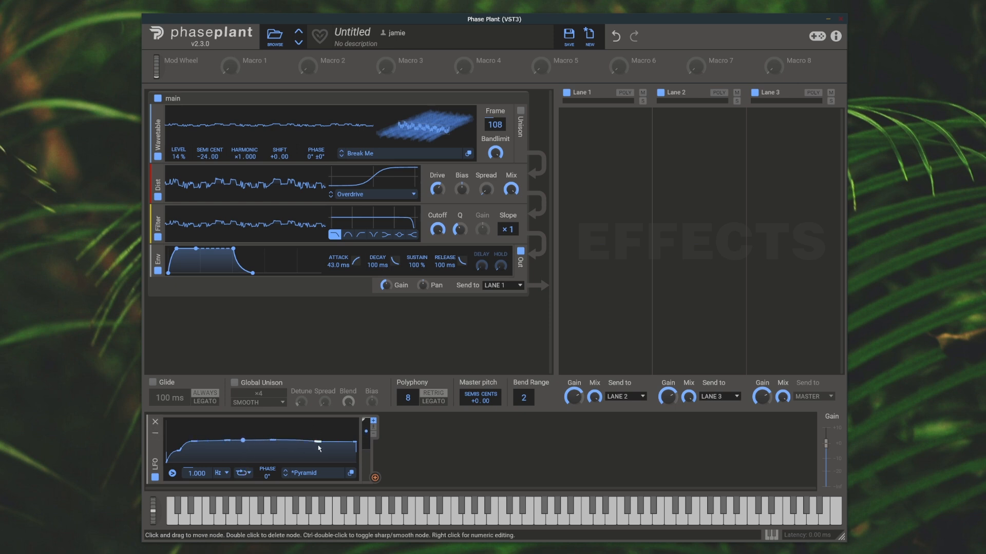
{"action": "left_click_drag", "start_coordinate": [318, 442], "coordinate": [324, 443]}
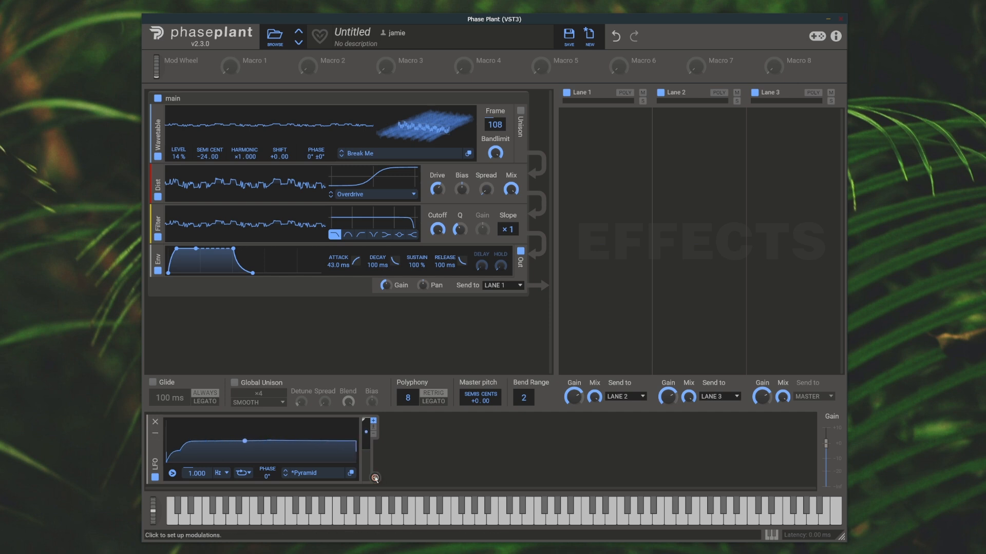
- Assign the LFO to the main wavetable's frequency shift with a small modulation depth
{"action": "left_click_drag", "start_coordinate": [375, 477], "coordinate": [279, 165]}
{"action": "type", "text": "5"}
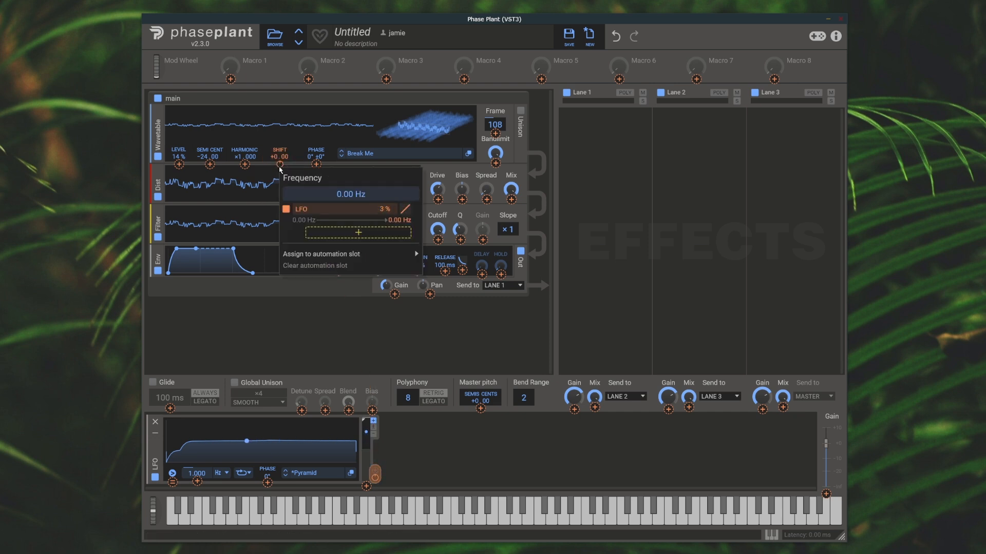
{"action": "key", "text": "Return"}
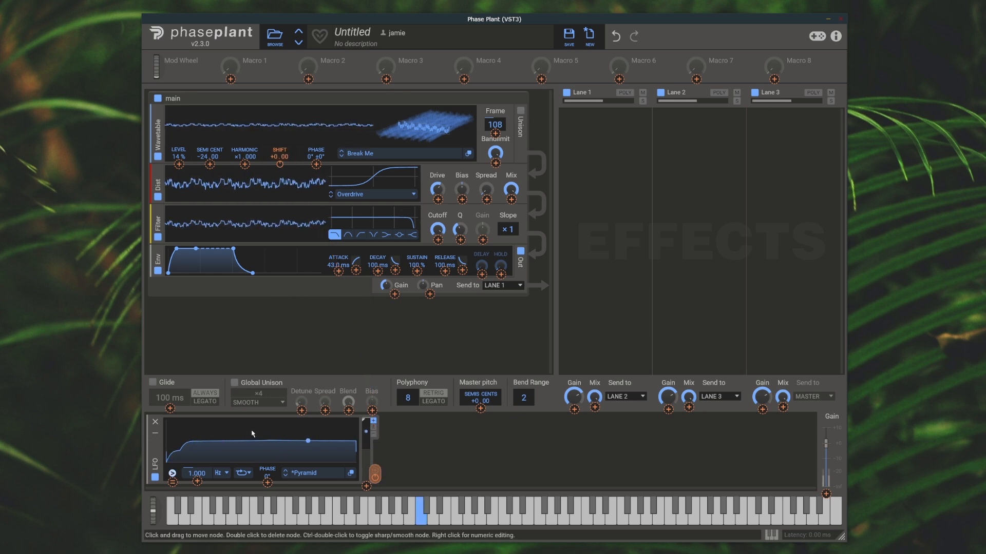
- Slow the LFO's rate to 0.386 Hz and turn its looping off
{"action": "right_click", "coordinate": [199, 473]}
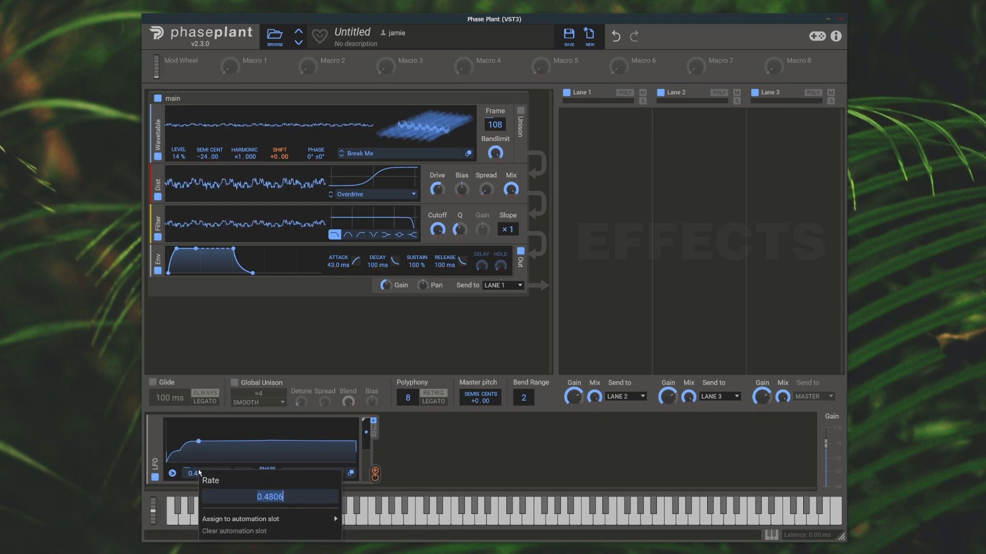
{"action": "type", "text": "0.5"}
{"action": "key", "text": "Return"}
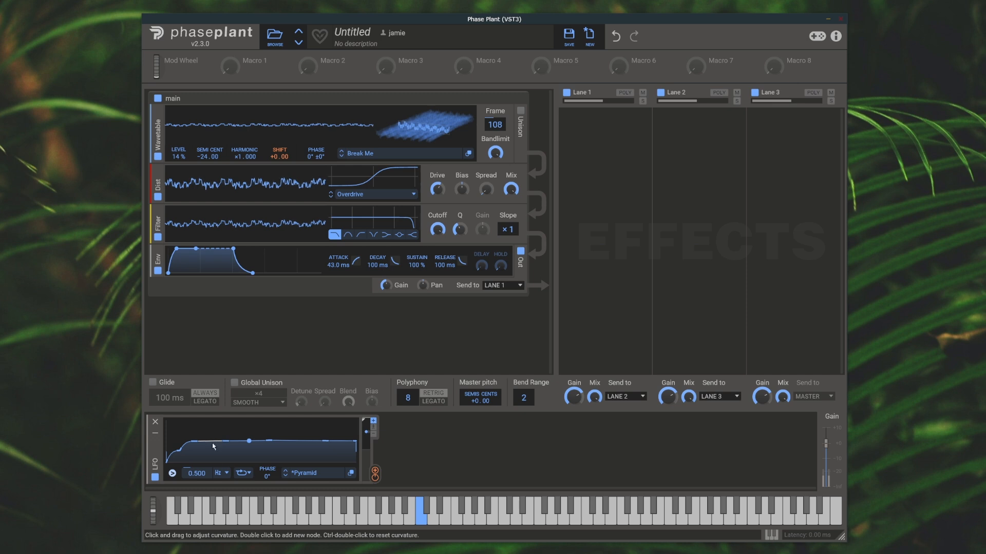
{"action": "left_click_drag", "start_coordinate": [197, 473], "coordinate": [197, 480]}
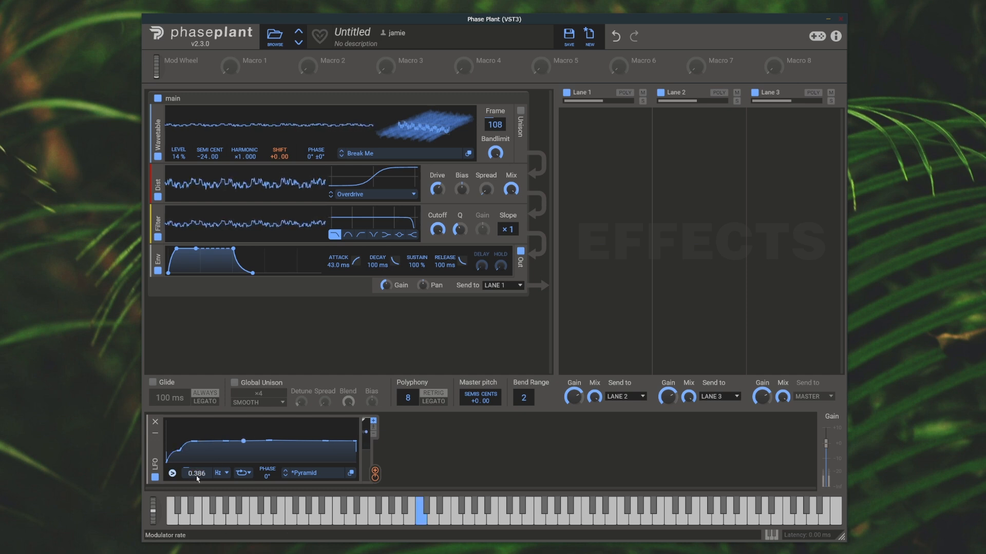
{"action": "left_click", "coordinate": [244, 474]}
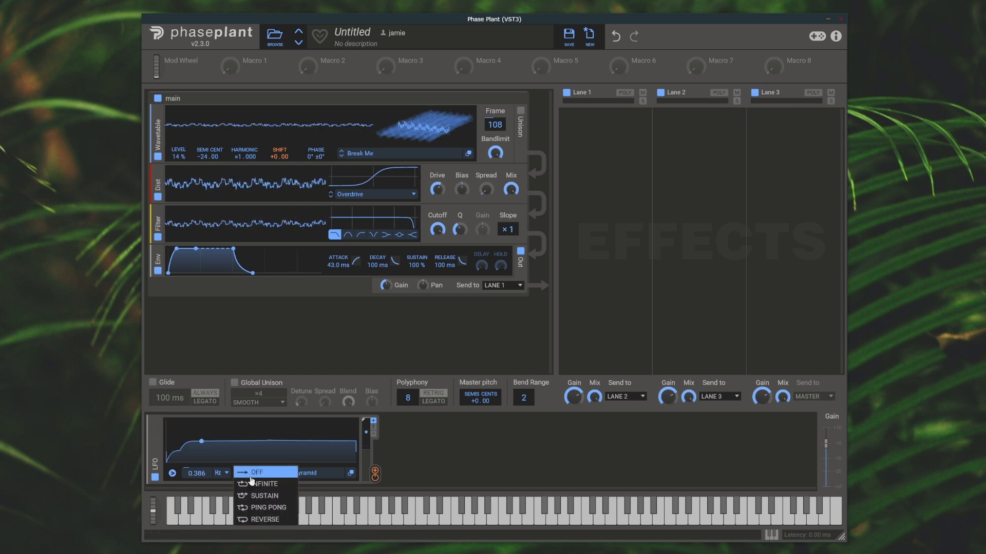
{"action": "left_click", "coordinate": [281, 477]}
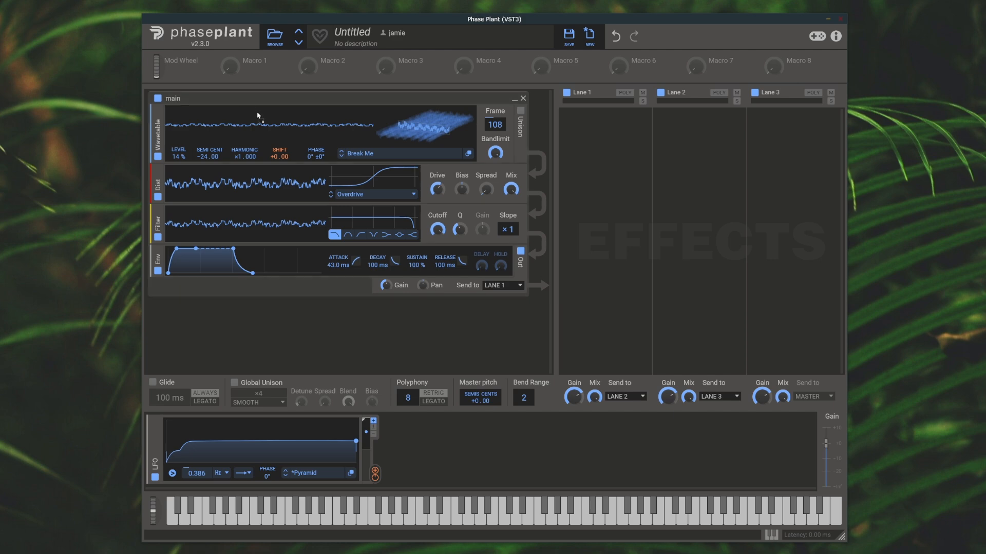
- Duplicate the main group below itself and rename the copy "high pitch noise"
{"action": "left_click_drag", "start_coordinate": [257, 116], "coordinate": [245, 322]}
{"action": "scroll", "coordinate": [266, 237], "scroll_direction": "down", "scroll_amount": 3}
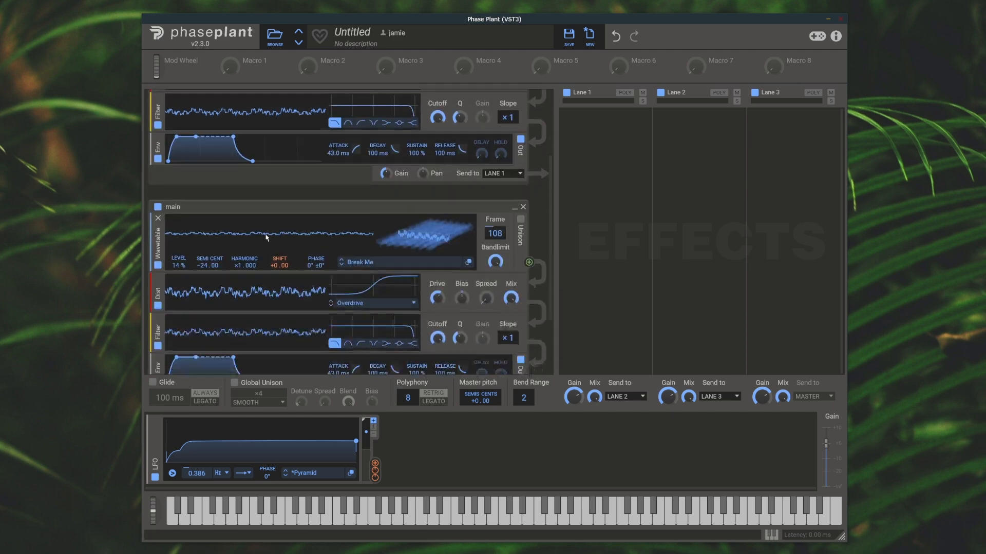
{"action": "scroll", "coordinate": [267, 238], "scroll_direction": "down", "scroll_amount": 2}
{"action": "double_click", "coordinate": [174, 151]}
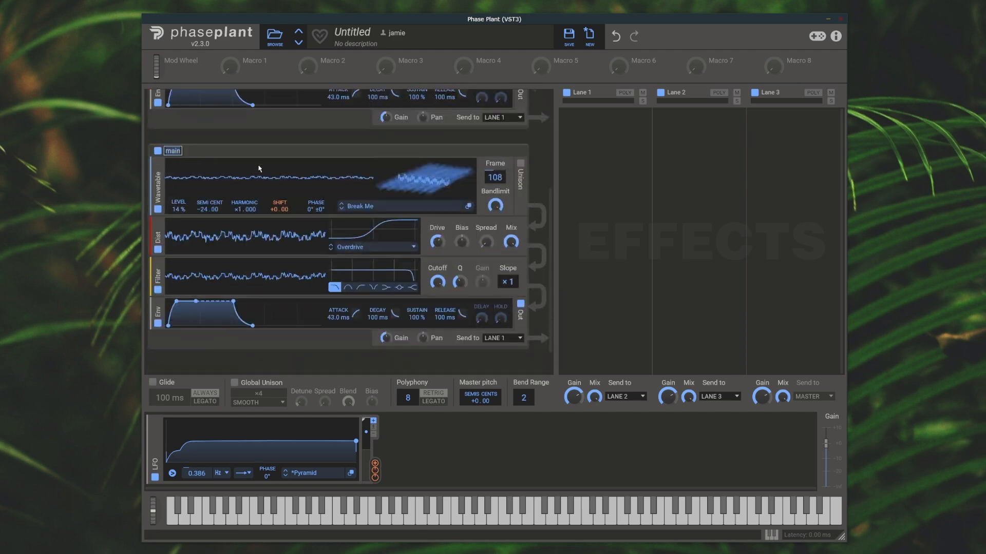
{"action": "type", "text": "high pitch noise"}
{"action": "key", "text": "Return"}
- Set the high pitch noise wavetable's pitch offset to 0 semitones, level to 11 % and frequency shift to -72 Hz
{"action": "double_click", "coordinate": [205, 210]}
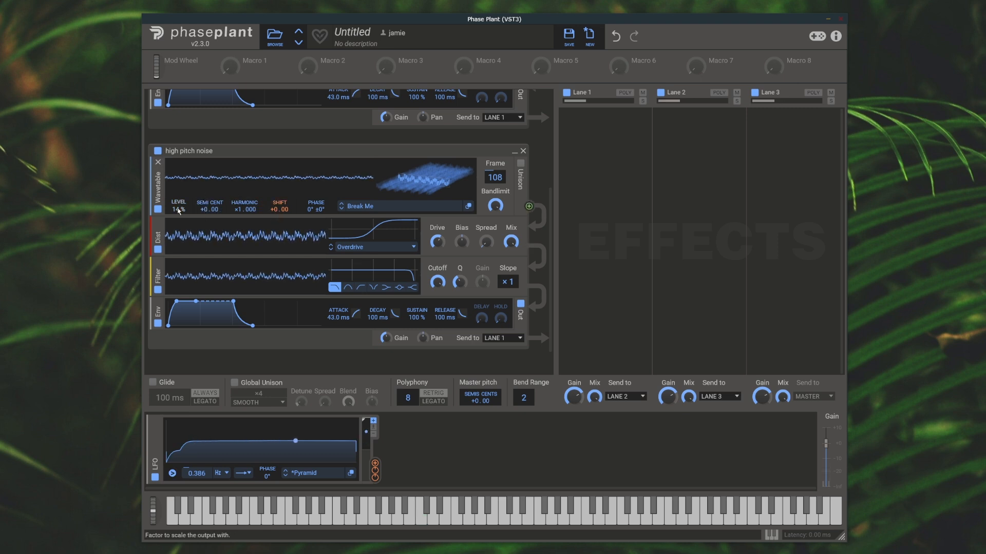
{"action": "left_click_drag", "start_coordinate": [178, 208], "coordinate": [178, 210]}
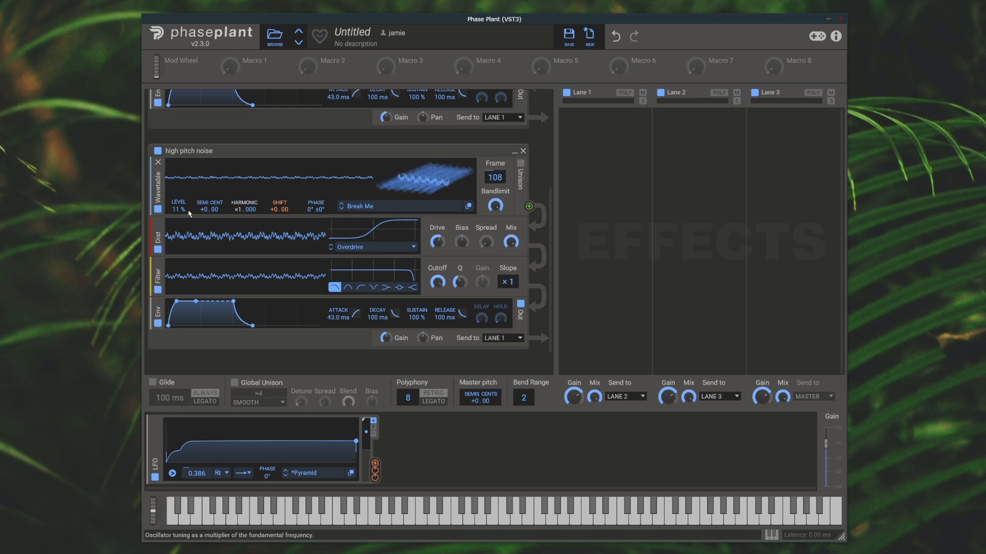
{"action": "left_click_drag", "start_coordinate": [276, 211], "coordinate": [277, 231]}
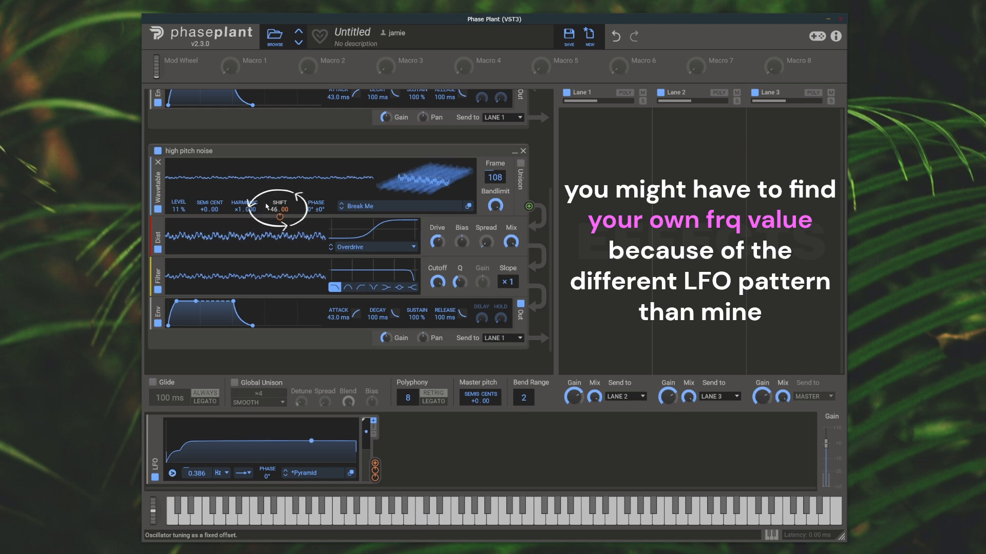
{"action": "left_click_drag", "start_coordinate": [276, 209], "coordinate": [273, 219]}
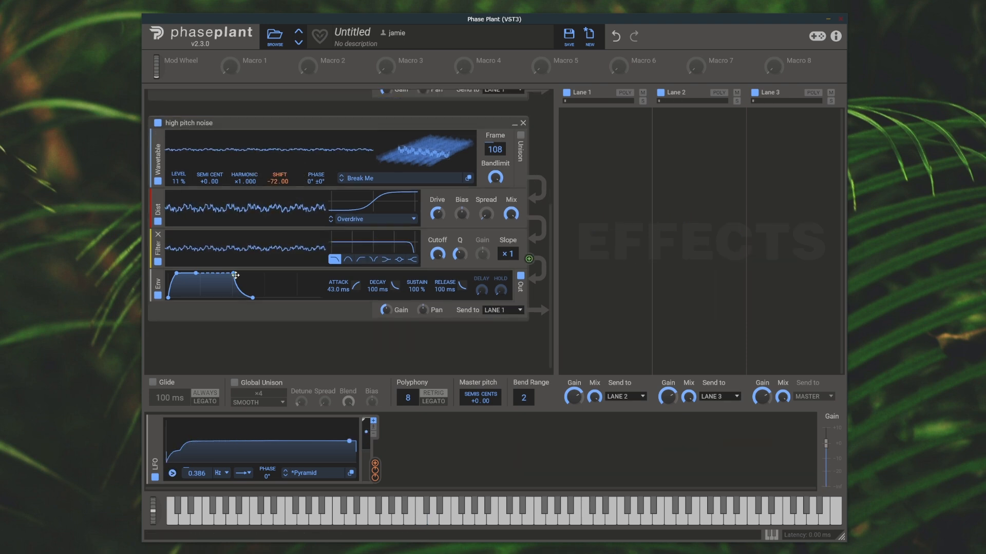
- Add a new wavetable generator below the high pitch noise group and name its group "rattle/buzz"
{"action": "scroll", "coordinate": [257, 280], "scroll_direction": "down", "scroll_amount": 1}
{"action": "scroll", "coordinate": [257, 280], "scroll_direction": "down", "scroll_amount": 1}
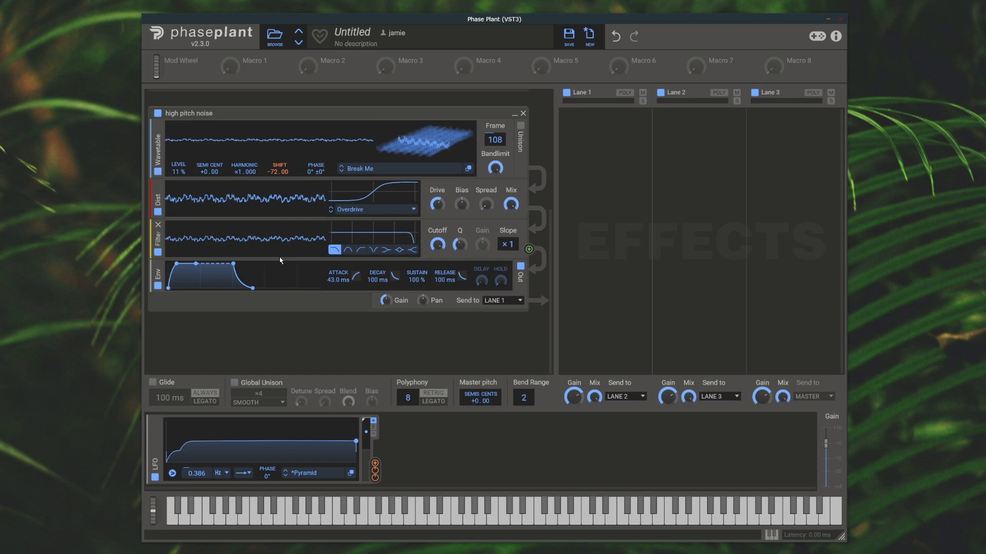
{"action": "left_click", "coordinate": [257, 344]}
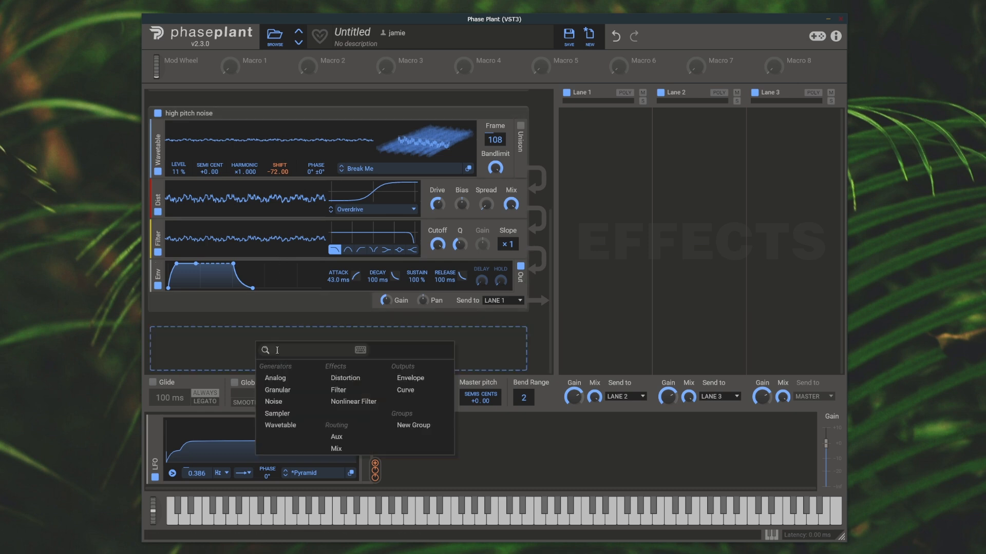
{"action": "left_click", "coordinate": [318, 423]}
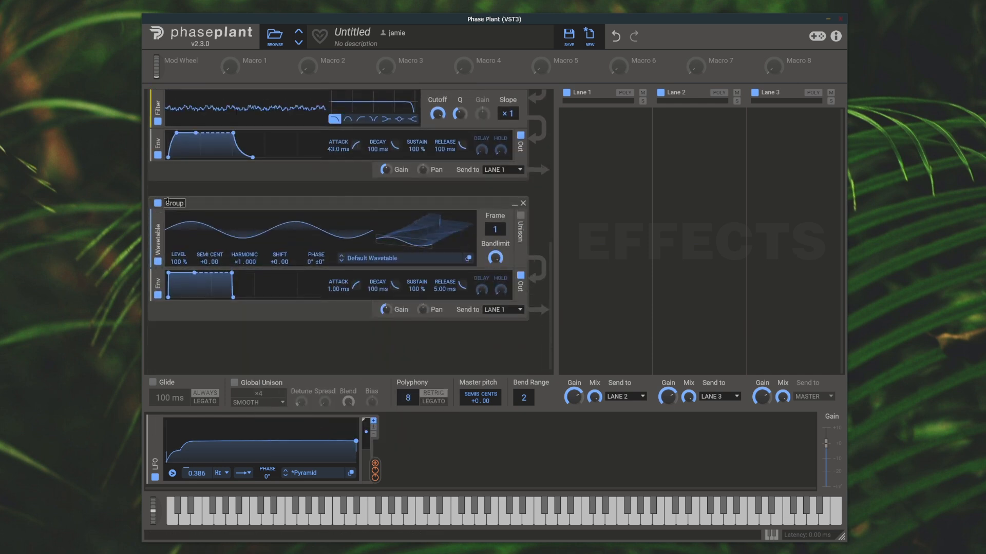
{"action": "double_click", "coordinate": [183, 203]}
{"action": "type", "text": "rattle bu"}
{"action": "key", "text": "Return"}
- Load the Ew factory wavetable into the rattle/buzz group and set its frame to 72
{"action": "left_click", "coordinate": [392, 264]}
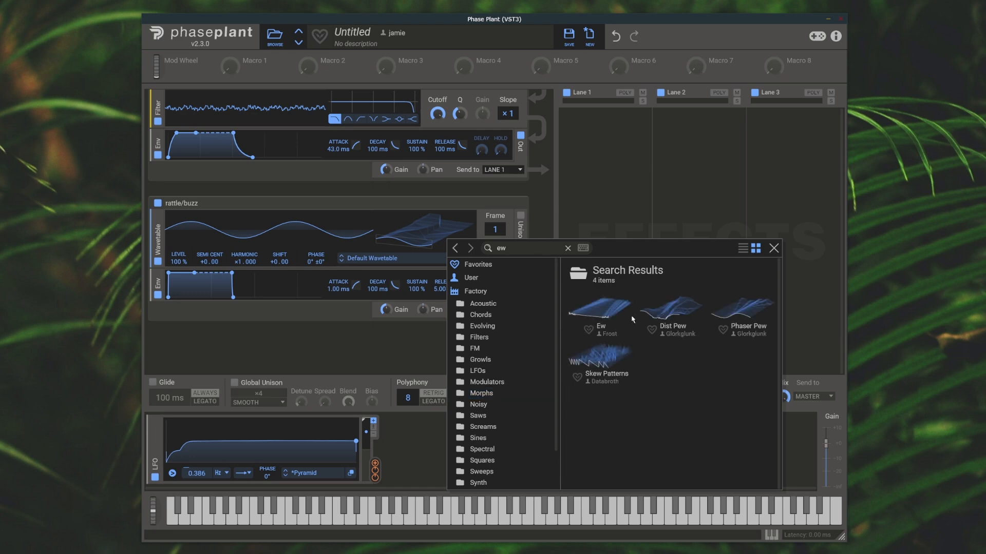
{"action": "double_click", "coordinate": [599, 309]}
{"action": "right_click", "coordinate": [494, 229]}
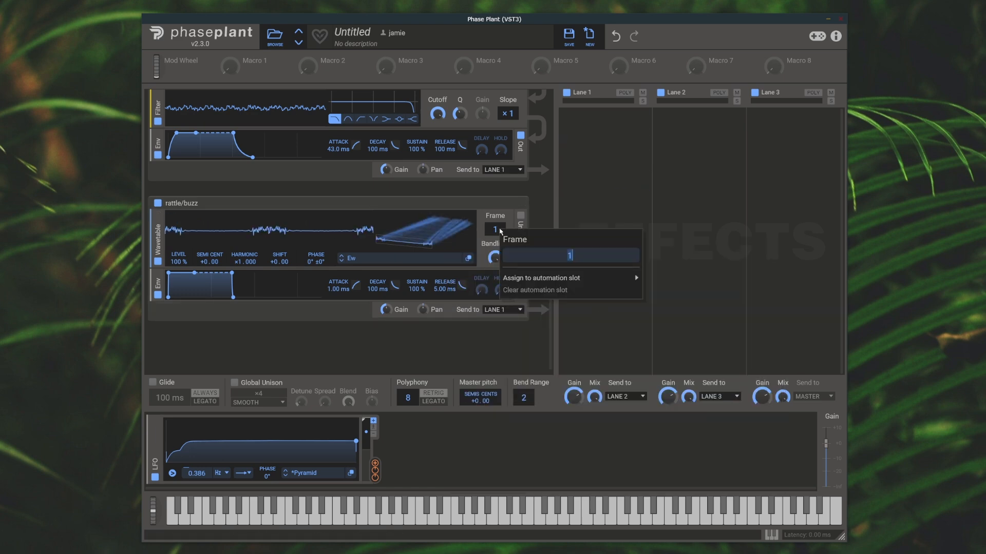
{"action": "type", "text": "72"}
{"action": "key", "text": "Return"}
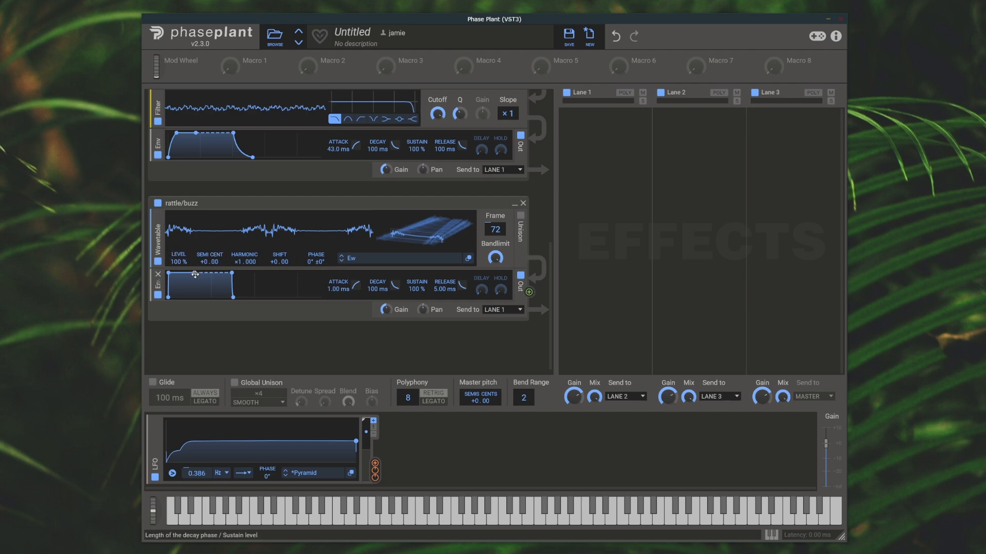
- Disable the main and high pitch noise groups so only the rattle/buzz group is heard
{"action": "scroll", "coordinate": [175, 257], "scroll_direction": "up", "scroll_amount": 10}
{"action": "left_click", "coordinate": [158, 99]}
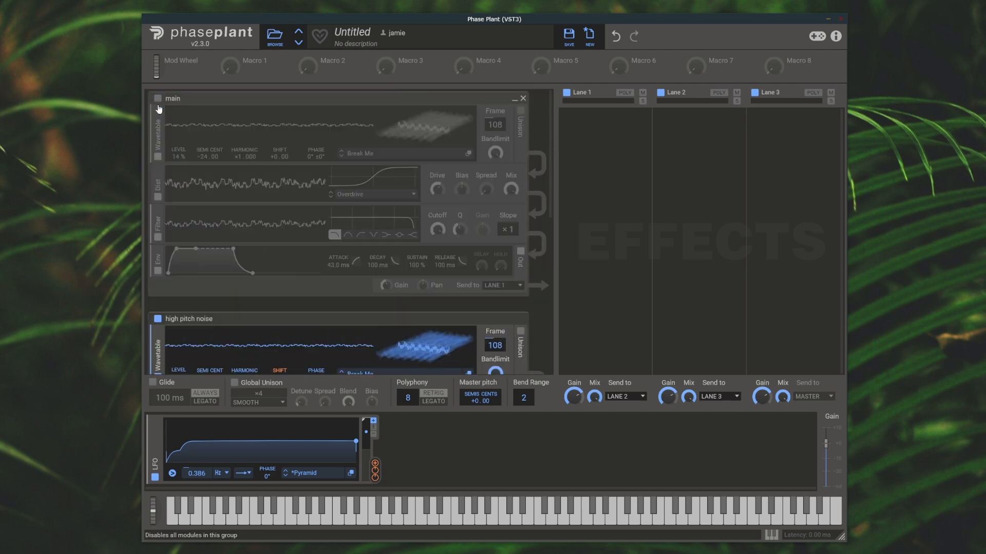
{"action": "left_click", "coordinate": [158, 319]}
{"action": "scroll", "coordinate": [260, 283], "scroll_direction": "down", "scroll_amount": 9}
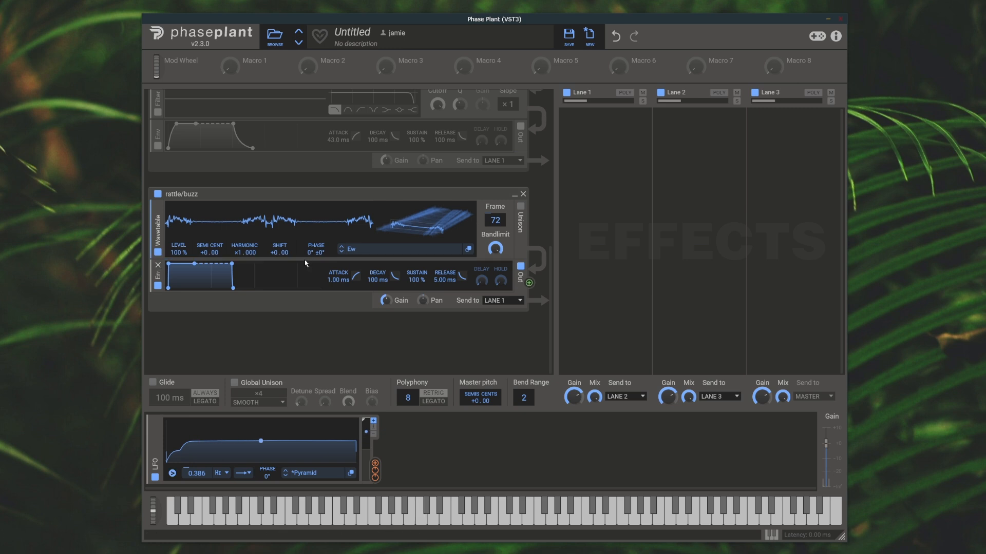
- Set the rattle/buzz wavetable's level to 45 %, pitch to -35 semitones and harmonic multiplier to 4
{"action": "left_click_drag", "start_coordinate": [179, 253], "coordinate": [179, 270]}
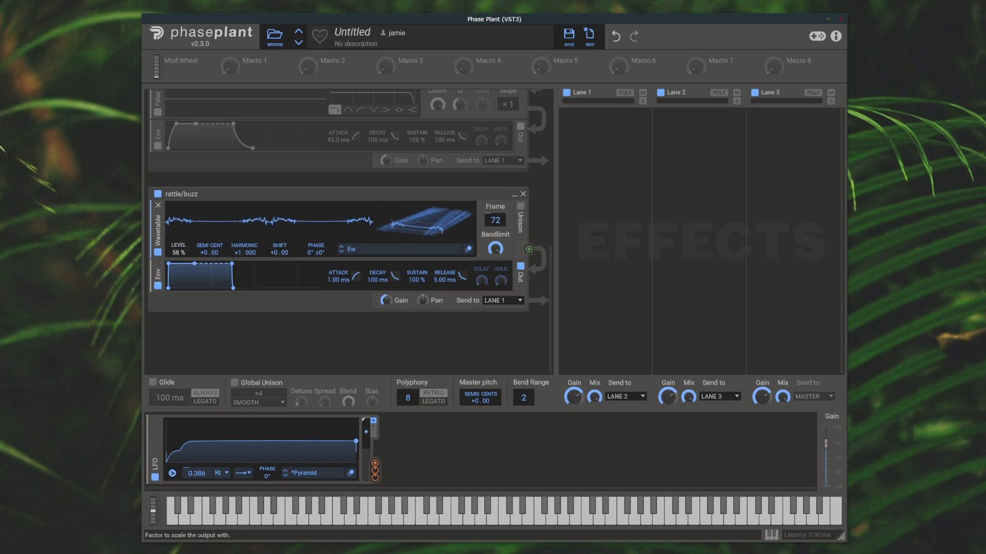
{"action": "right_click", "coordinate": [203, 253]}
{"action": "type", "text": "-35"}
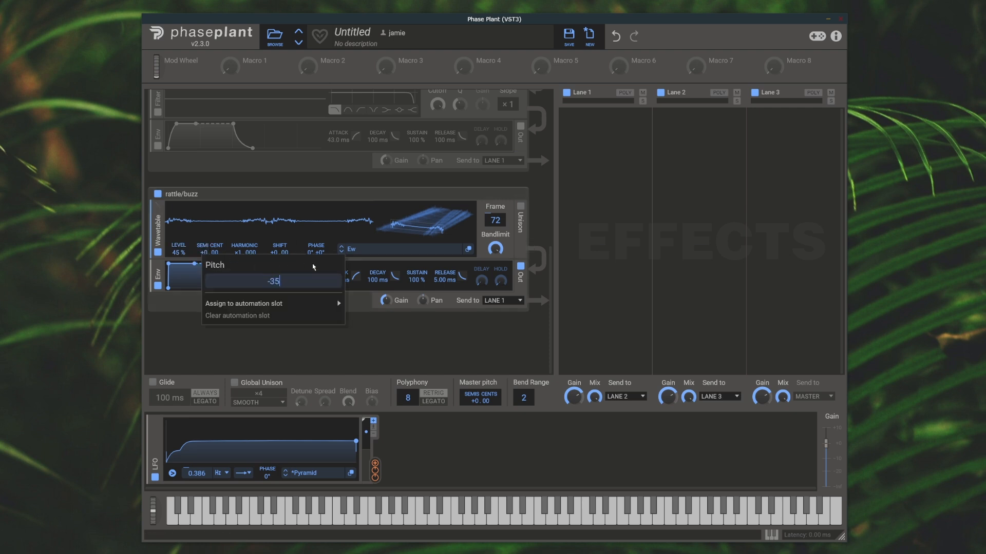
{"action": "key", "text": "Return"}
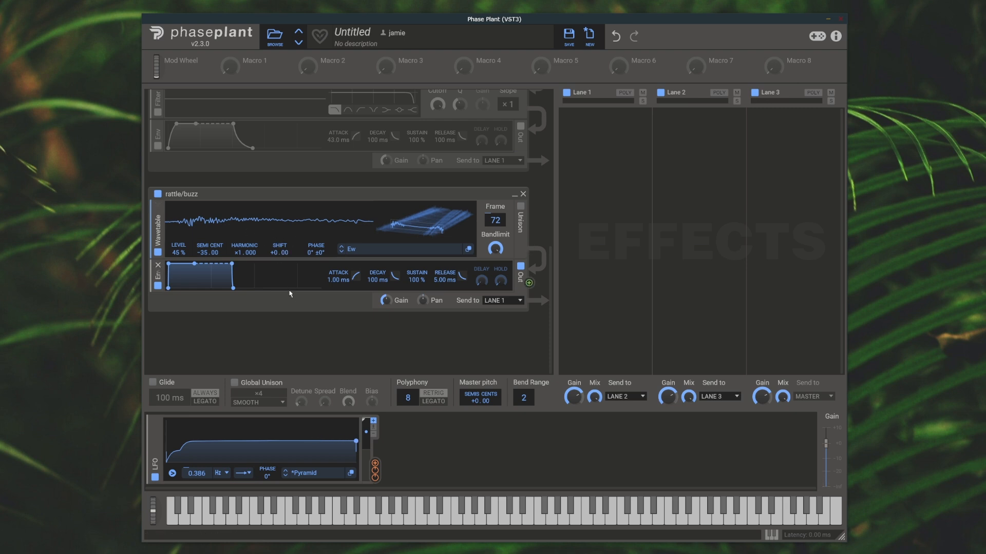
{"action": "mouse_move", "coordinate": [240, 253]}
{"action": "left_mouse_down"}
{"action": "mouse_move", "coordinate": [240, 234]}
{"action": "mouse_move", "coordinate": [239, 256]}
{"action": "left_mouse_up"}
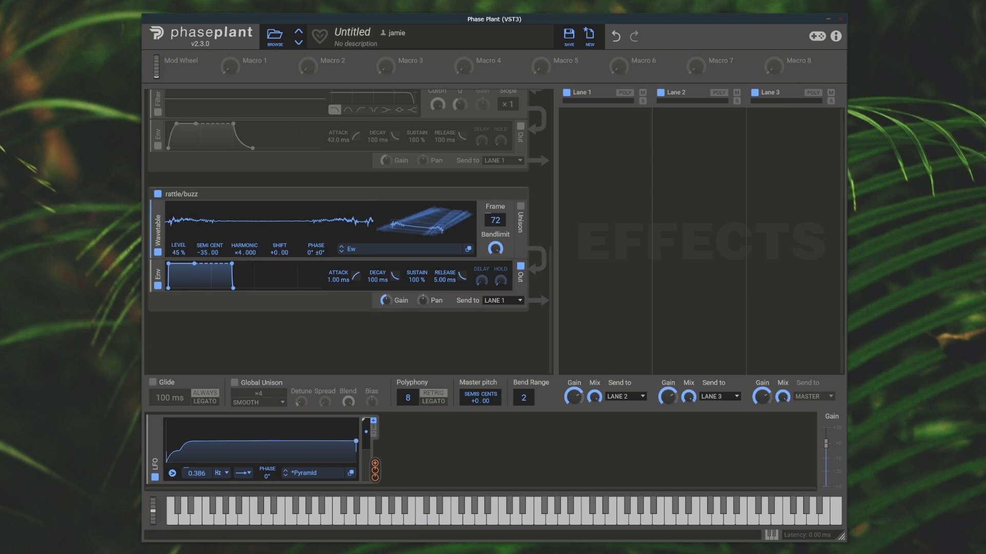
- Add a second LFO shaped as a quick rise into a slightly wavy plateau, and assign it to the rattle/buzz wavetable's frequency shift
{"action": "left_click", "coordinate": [444, 442]}
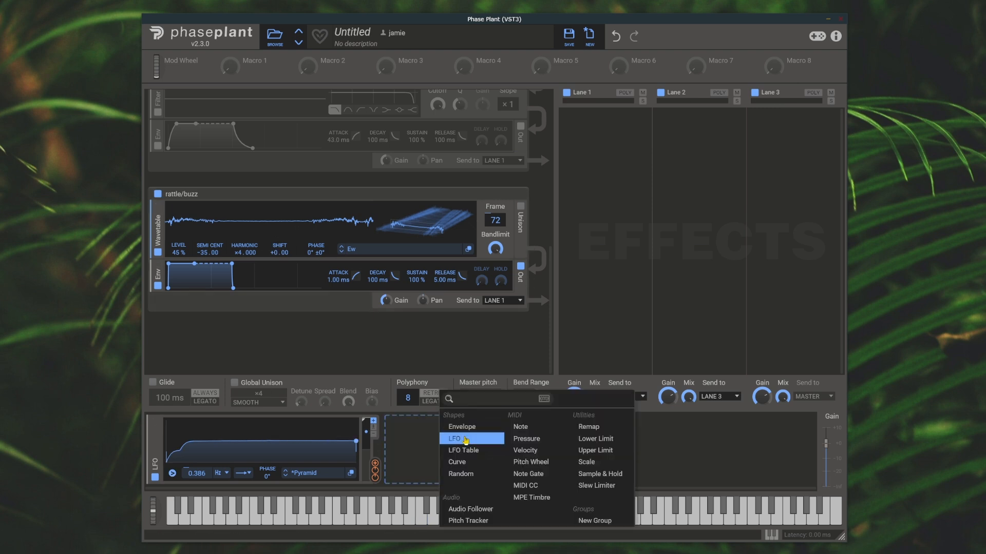
{"action": "left_click", "coordinate": [443, 440]}
{"action": "double_click", "coordinate": [431, 453]}
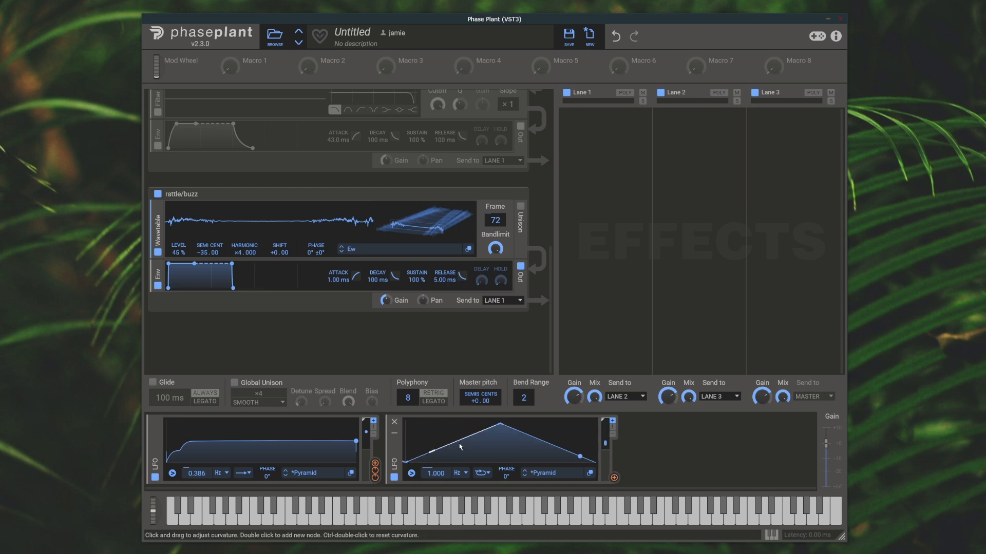
{"action": "double_click", "coordinate": [457, 444]}
{"action": "left_click_drag", "start_coordinate": [431, 453], "coordinate": [420, 446]}
{"action": "left_click_drag", "start_coordinate": [501, 425], "coordinate": [604, 442]}
{"action": "double_click", "coordinate": [547, 444]}
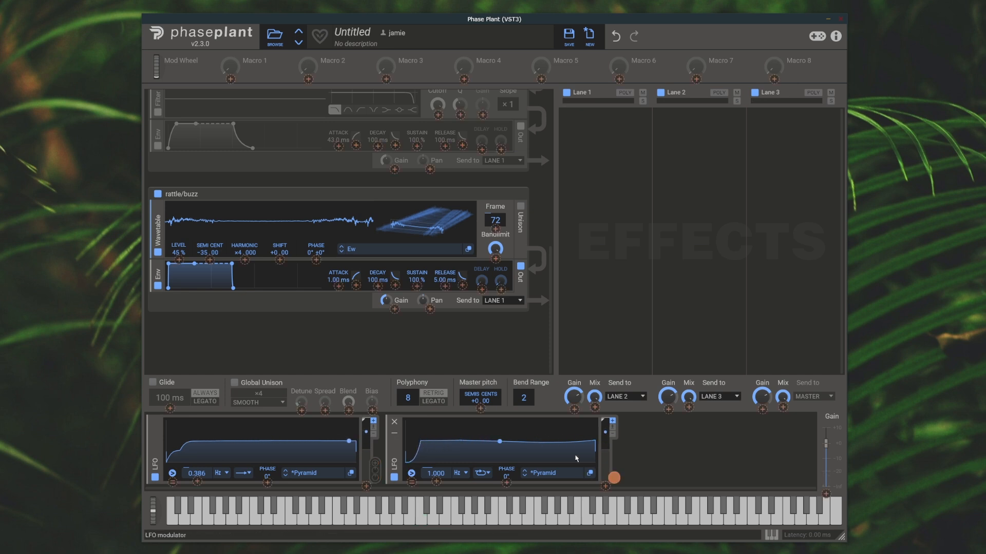
{"action": "left_click_drag", "start_coordinate": [614, 478], "coordinate": [280, 261]}
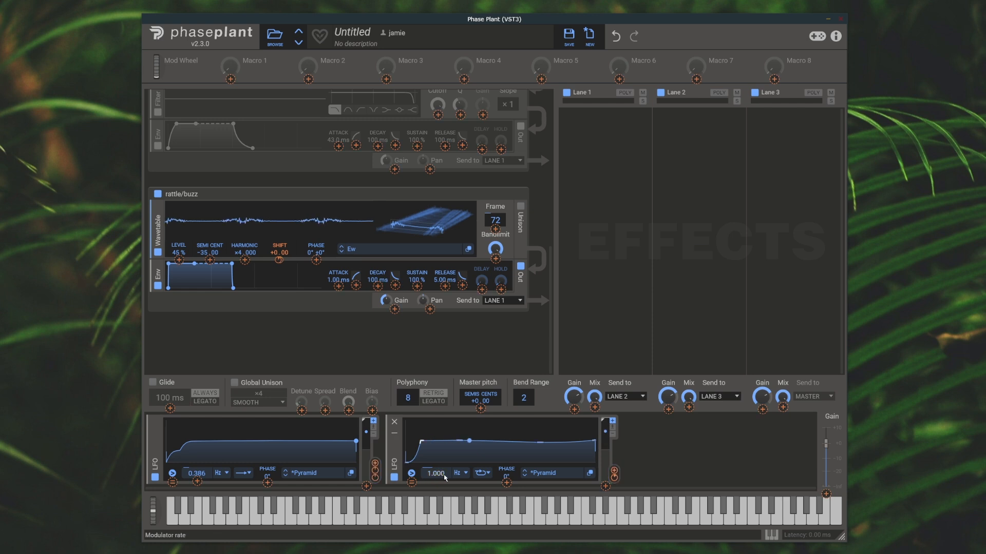
- Set the second LFO to one-shot mode with a rate of 0.324 Hz
{"action": "left_click_drag", "start_coordinate": [442, 475], "coordinate": [441, 501]}
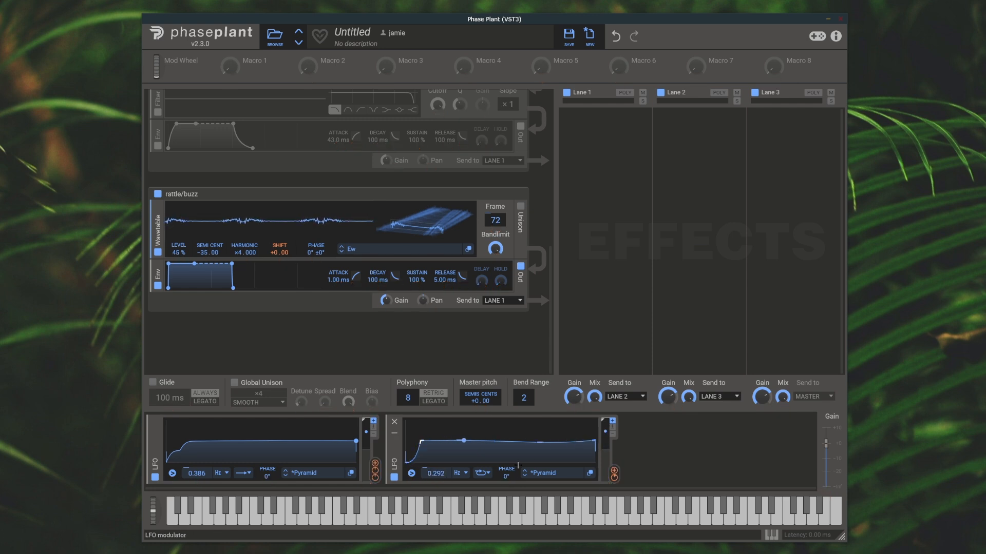
{"action": "left_click", "coordinate": [481, 473]}
{"action": "left_click", "coordinate": [502, 473]}
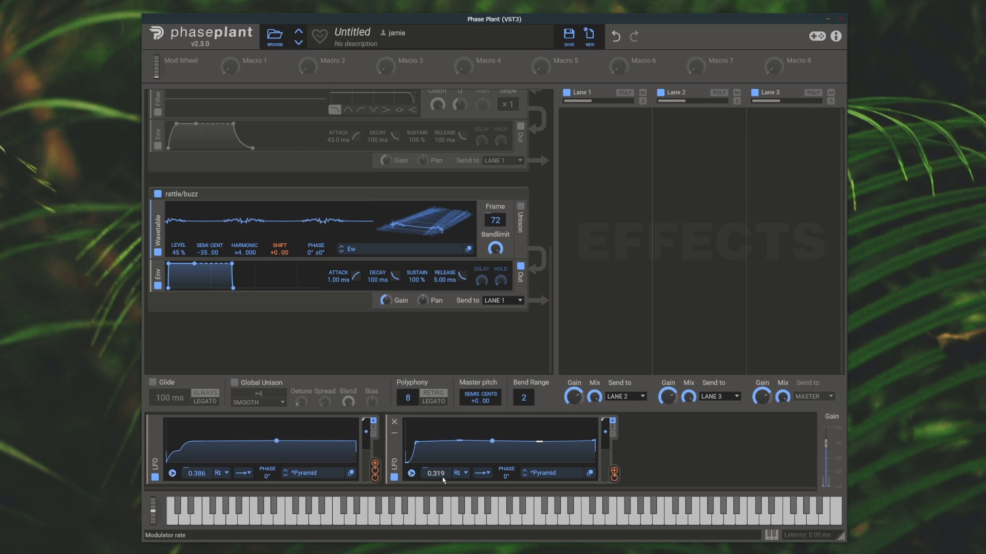
{"action": "scroll", "coordinate": [442, 476], "scroll_direction": "up", "scroll_amount": 1}
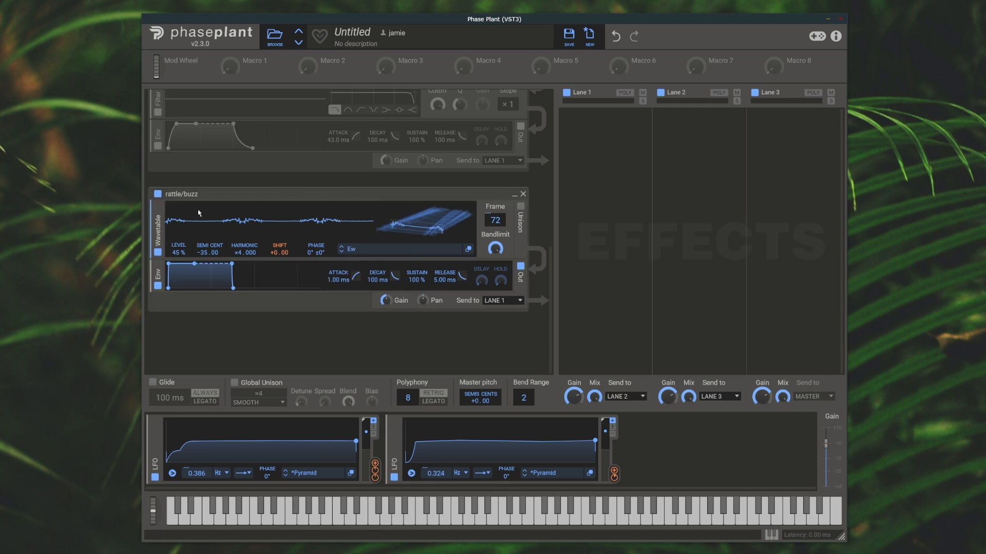
- Duplicate the rattle/buzz wavetable and set the copy's pitch to -25 semitones, harmonic multiplier to 1 and level to 62 %
{"action": "left_click_drag", "start_coordinate": [158, 241], "coordinate": [158, 269]}
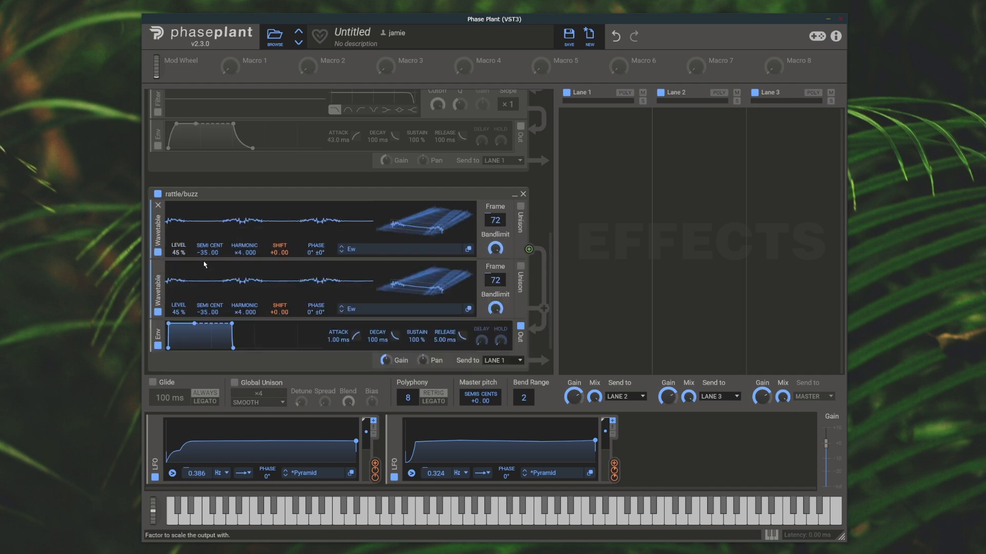
{"action": "scroll", "coordinate": [211, 275], "scroll_direction": "down", "scroll_amount": 1}
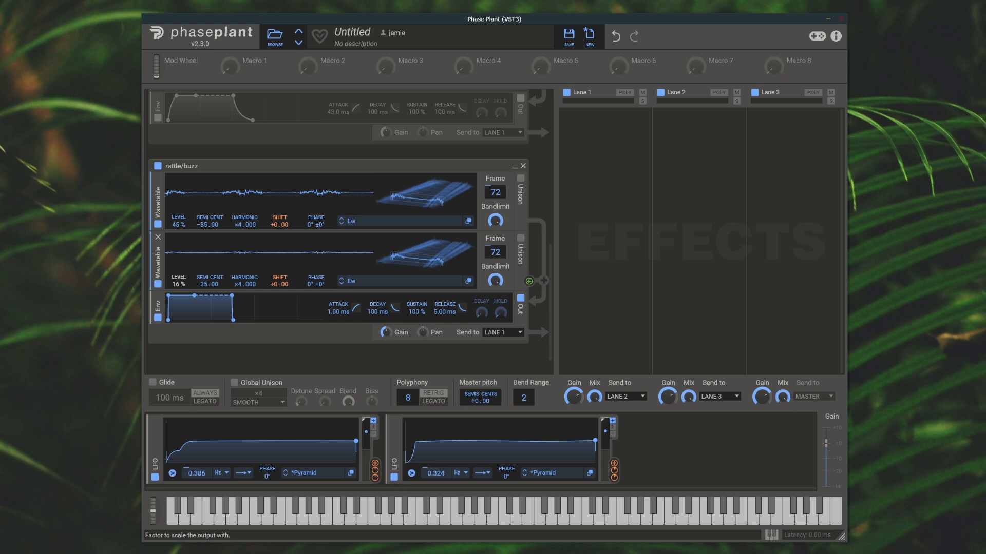
{"action": "right_click", "coordinate": [206, 285]}
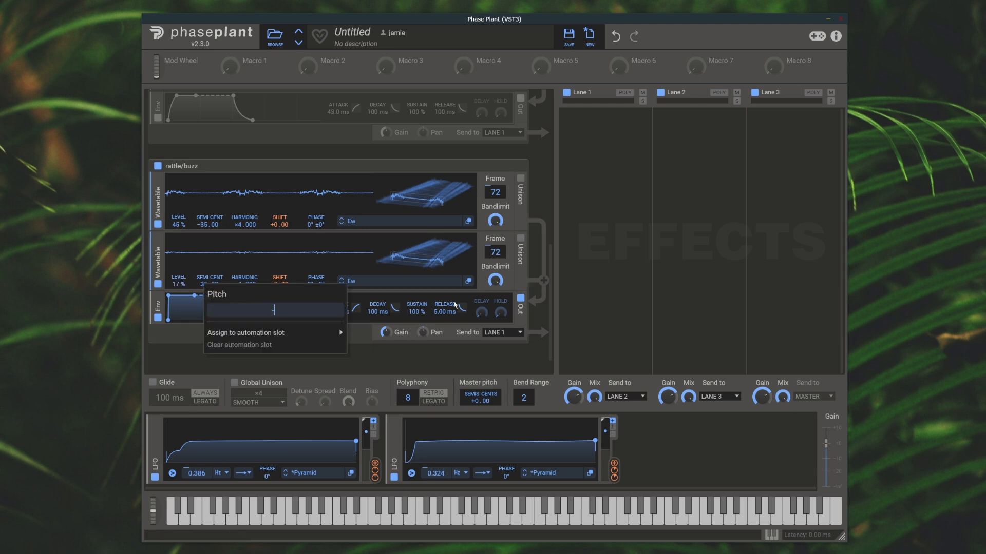
{"action": "key", "text": "Return"}
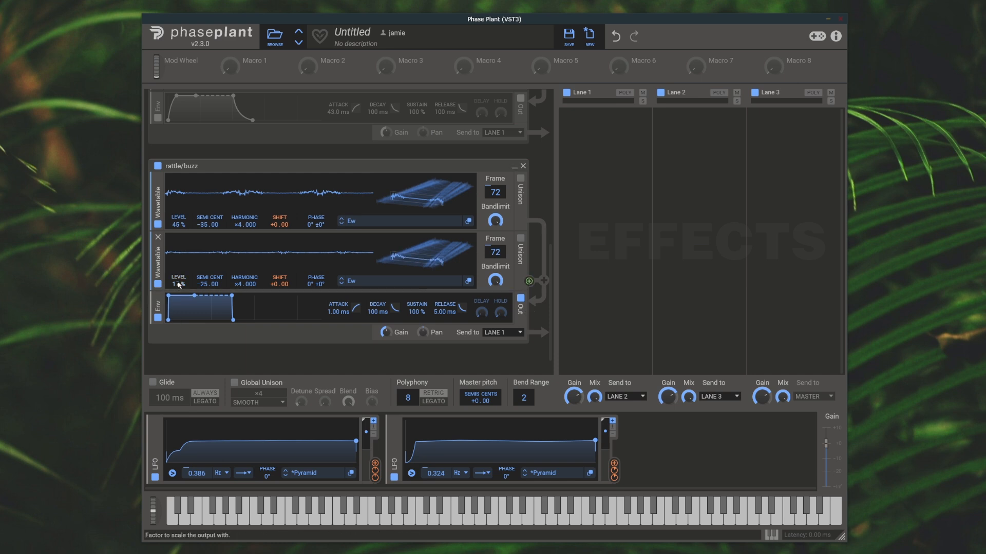
{"action": "left_click_drag", "start_coordinate": [179, 285], "coordinate": [239, 288]}
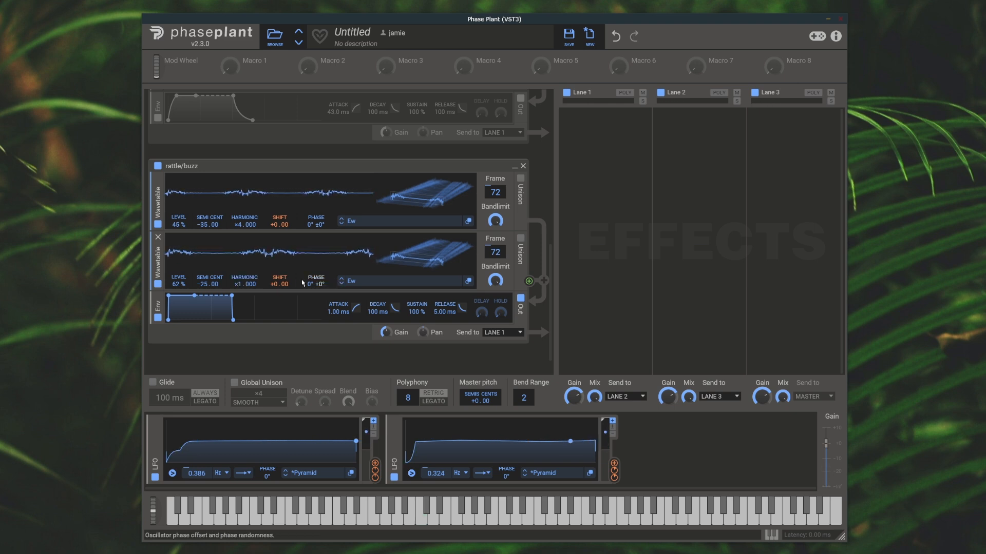
- Set the duplicated wavetable's frequency shift to a fixed -20 and its level to 24 %, and the original wavetable's level to 18 %
{"action": "left_click_drag", "start_coordinate": [279, 284], "coordinate": [279, 314]}
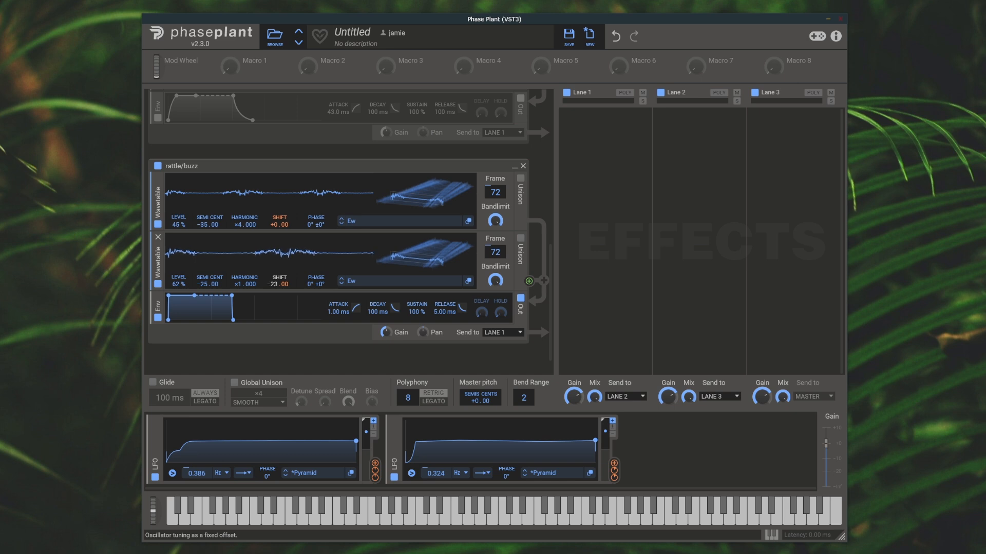
{"action": "double_click", "coordinate": [279, 293]}
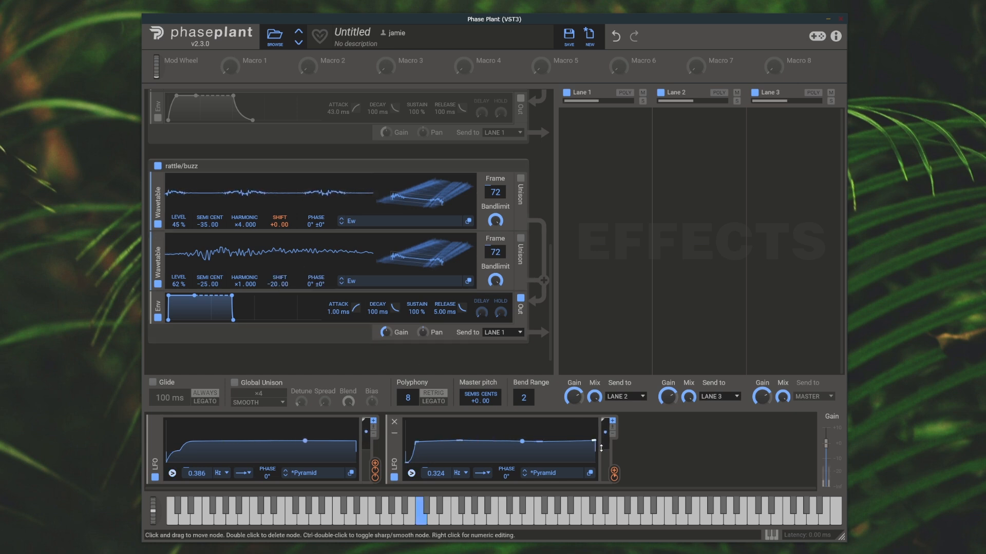
{"action": "left_click_drag", "start_coordinate": [178, 284], "coordinate": [178, 294]}
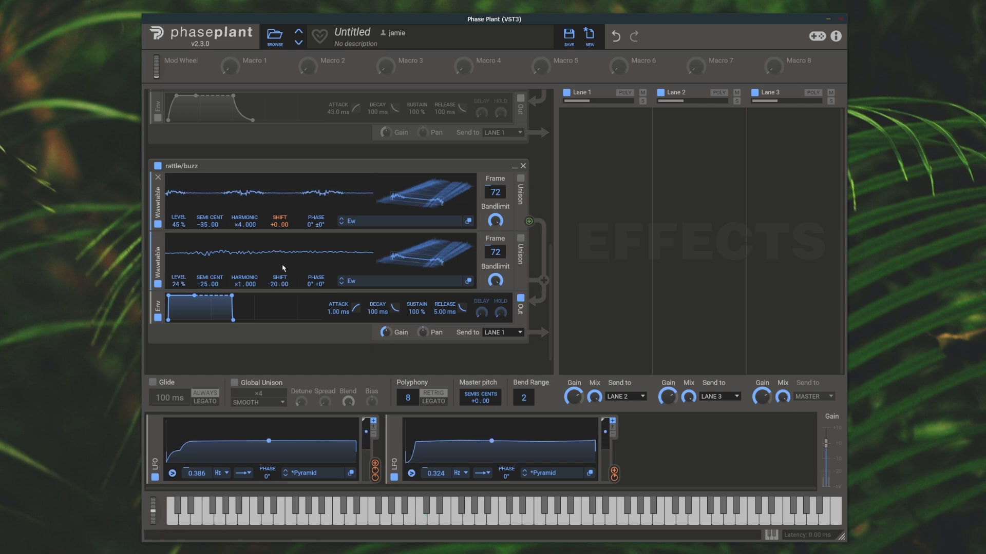
{"action": "left_click_drag", "start_coordinate": [178, 221], "coordinate": [178, 227]}
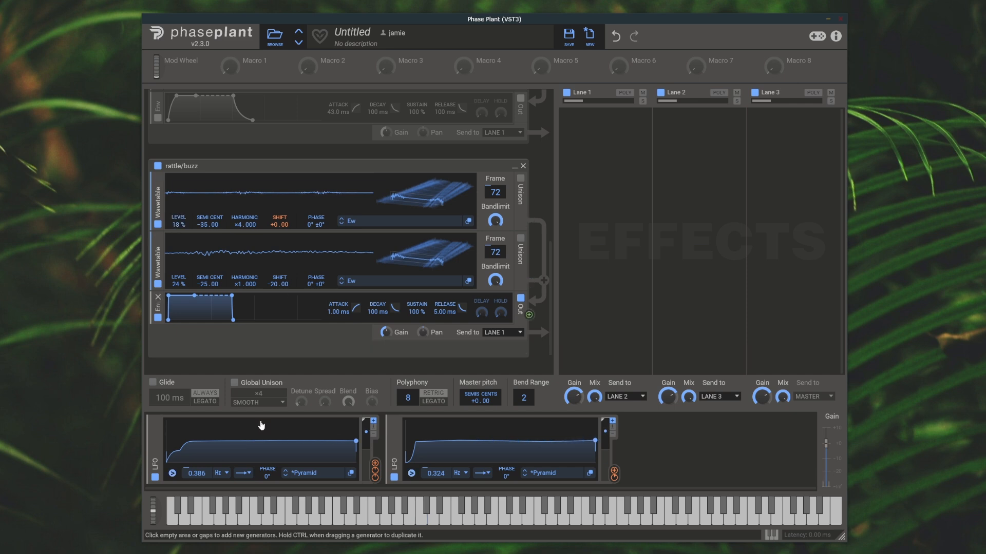
- Set the rattle/buzz envelope's decay to 1.69 s and insert a filter just before that envelope
{"action": "left_click", "coordinate": [374, 291]}
{"action": "left_click", "coordinate": [464, 308]}
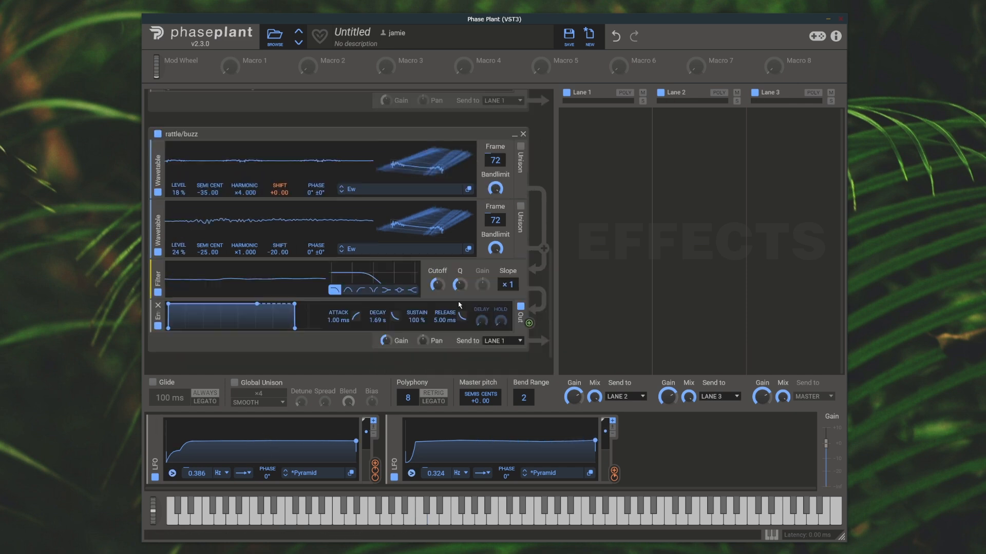
- Make the rattle/buzz filter a notch with 870 Hz cutoff and slope ×6, and set the first wavetable's level to 23 %
{"action": "left_click", "coordinate": [373, 290]}
{"action": "left_click_drag", "start_coordinate": [509, 291], "coordinate": [509, 285]}
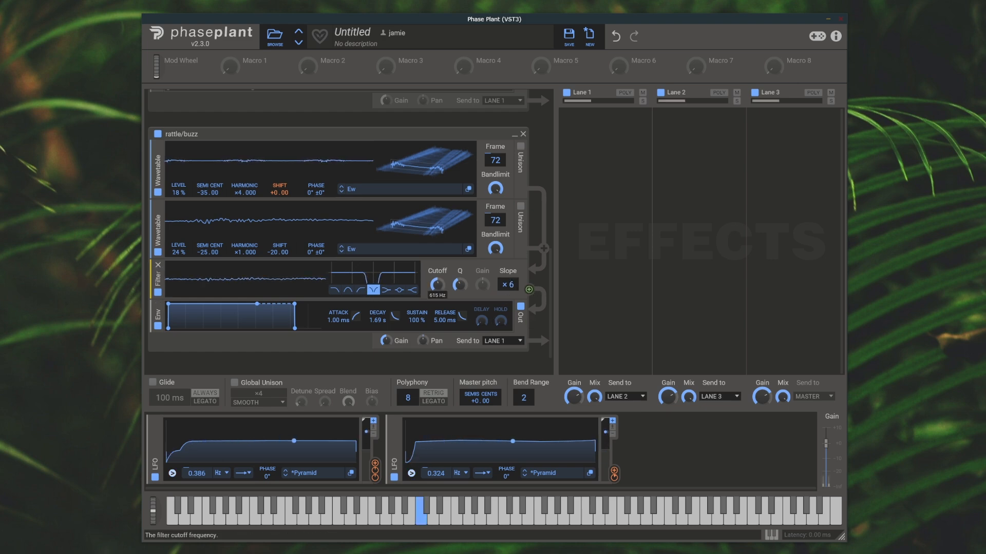
{"action": "right_click", "coordinate": [441, 287]}
{"action": "type", "text": "870 Hz"}
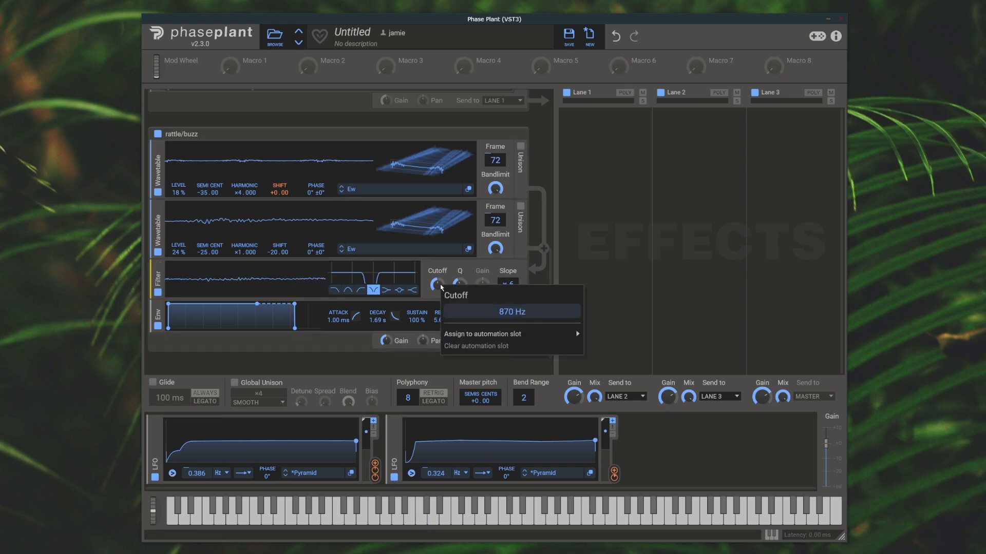
{"action": "key", "text": "Return"}
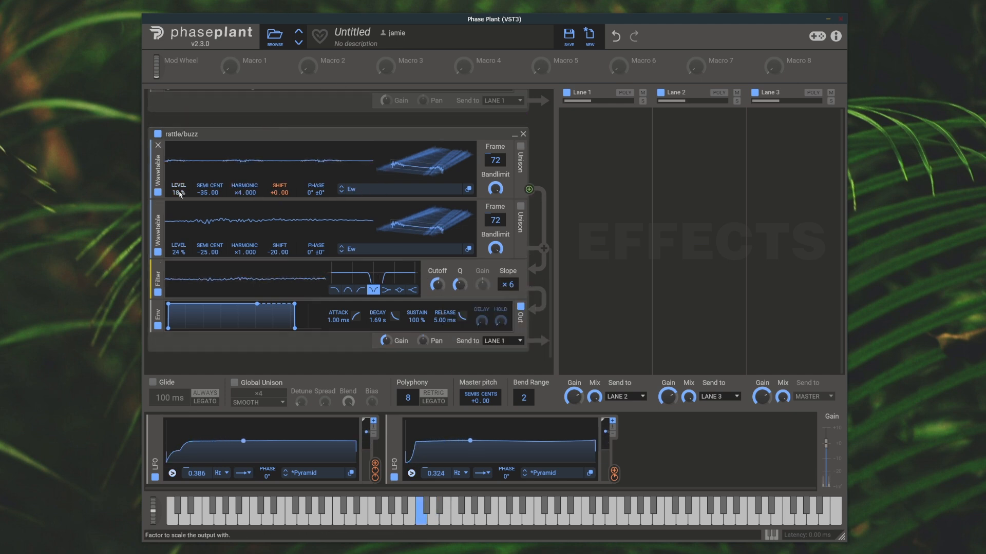
{"action": "left_click_drag", "start_coordinate": [178, 193], "coordinate": [178, 191]}
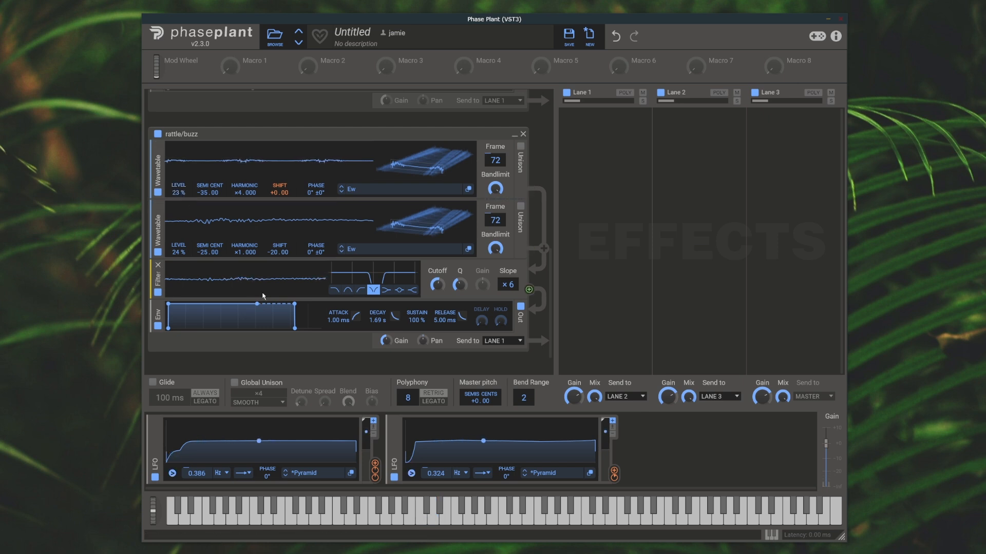
- Add a new wavetable generator group below rattle/buzz, with an envelope output, and name it mechanical sfx
{"action": "scroll", "coordinate": [259, 293], "scroll_direction": "down", "scroll_amount": 2}
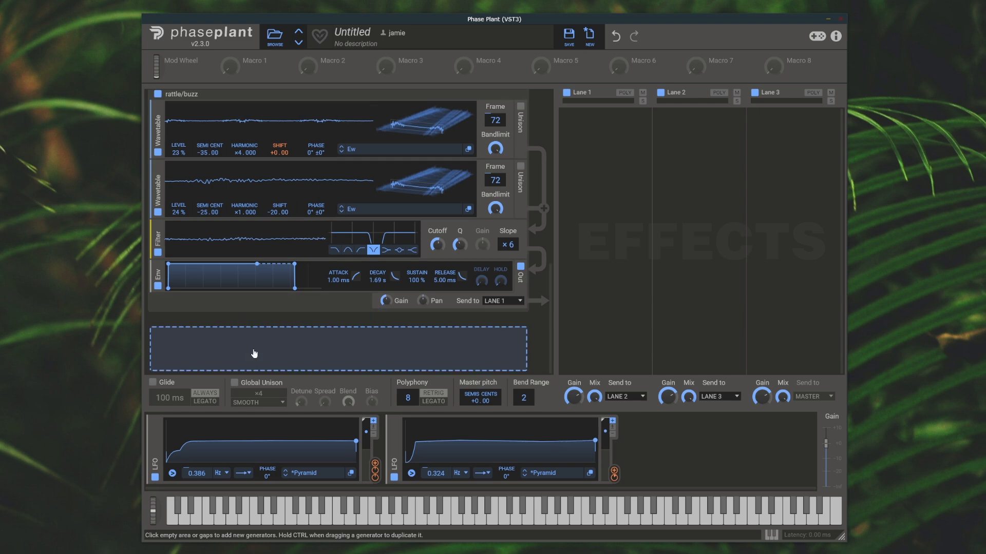
{"action": "left_click", "coordinate": [254, 353]}
{"action": "left_click", "coordinate": [269, 425]}
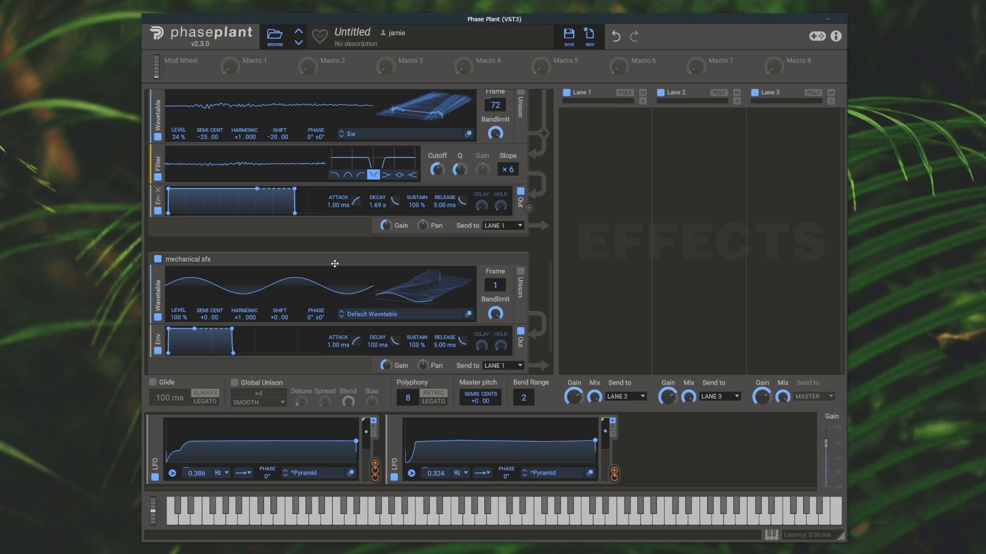
- Load the Triple wavetable into the mechanical sfx group and set its frame to 225
{"action": "scroll", "coordinate": [391, 318], "scroll_direction": "down", "scroll_amount": 3}
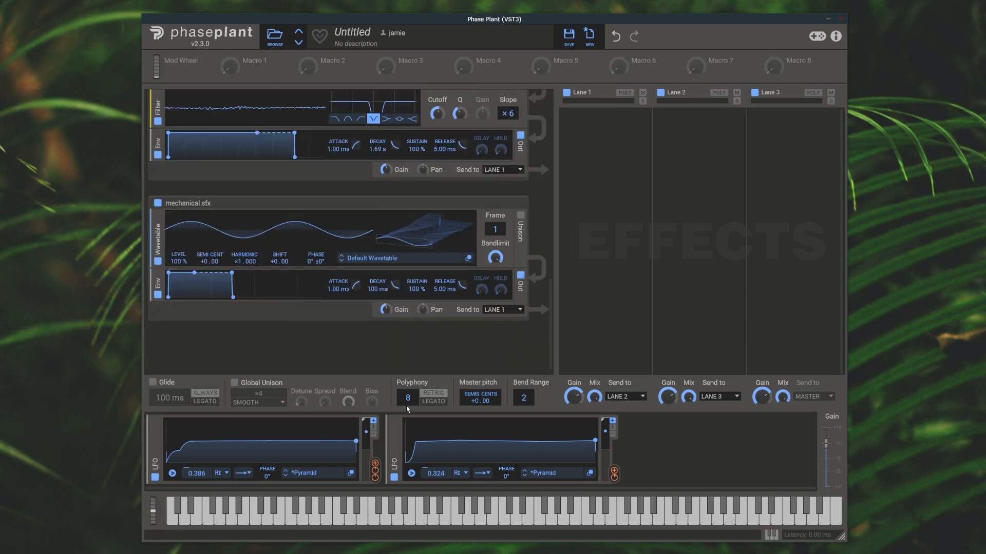
{"action": "left_click", "coordinate": [468, 258]}
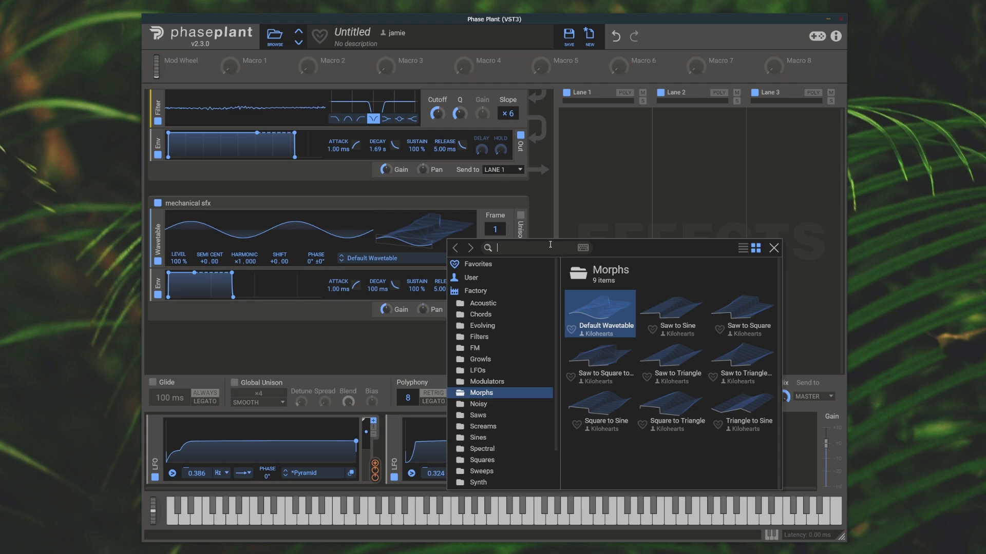
{"action": "type", "text": "triple"}
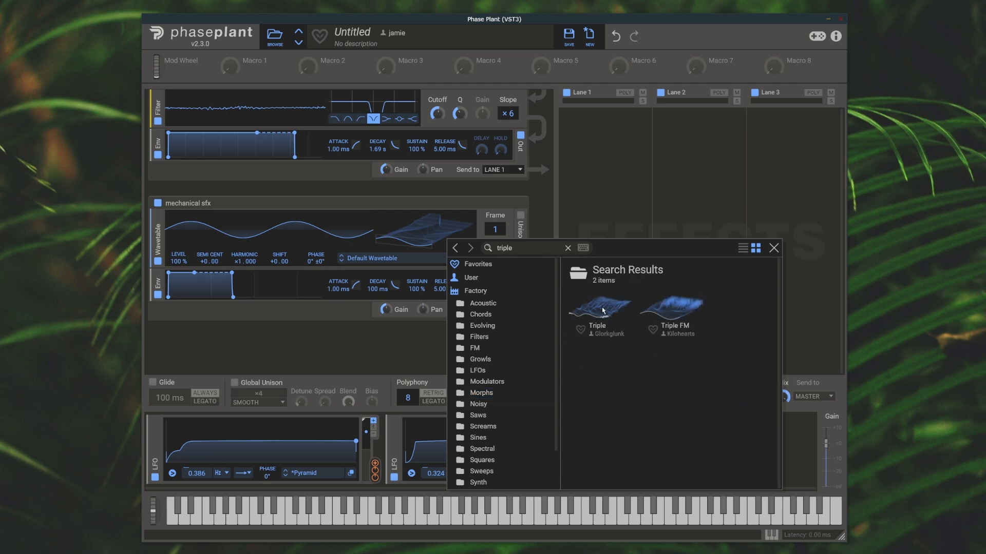
{"action": "double_click", "coordinate": [603, 311]}
{"action": "right_click", "coordinate": [498, 230]}
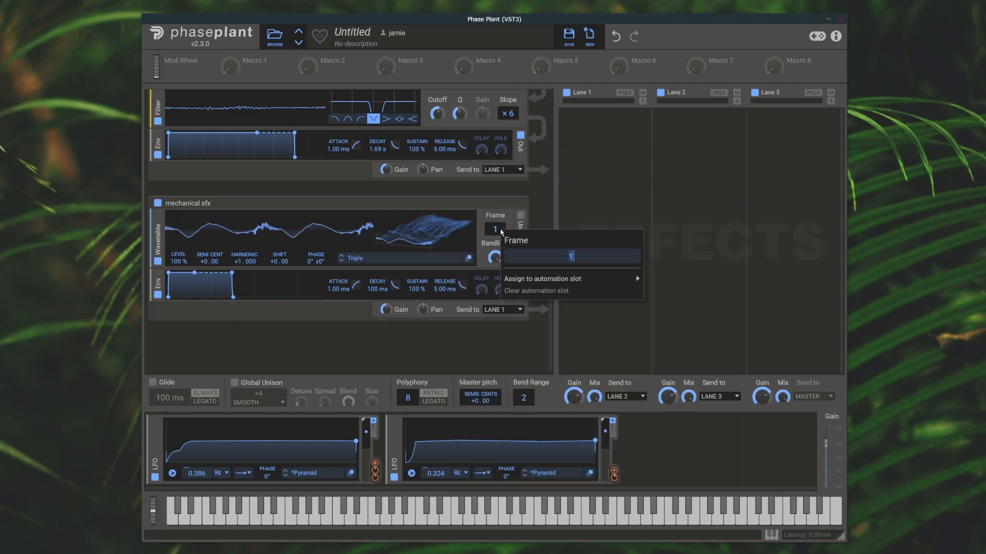
{"action": "type", "text": "225"}
{"action": "key", "text": "Return"}
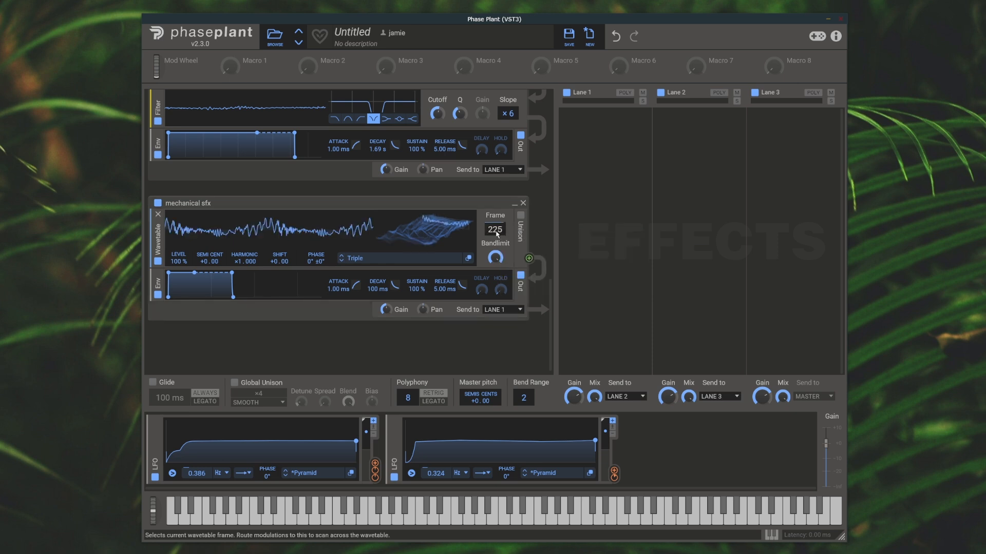
- Set the mechanical sfx wavetable's pitch to -40 semitones and disable the rattle/buzz group
{"action": "right_click", "coordinate": [204, 261]}
{"action": "key", "text": "Return"}
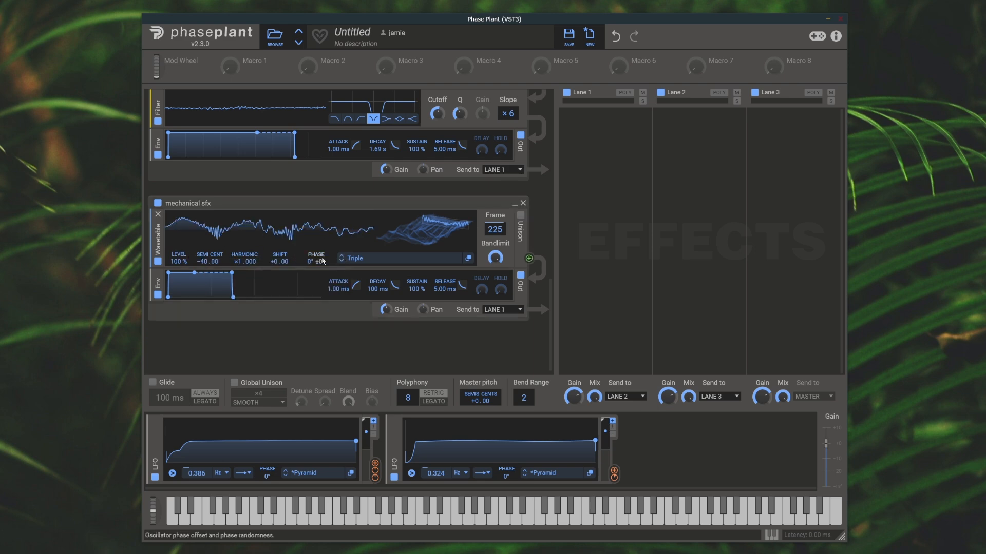
{"action": "scroll", "coordinate": [205, 231], "scroll_direction": "up", "scroll_amount": 5}
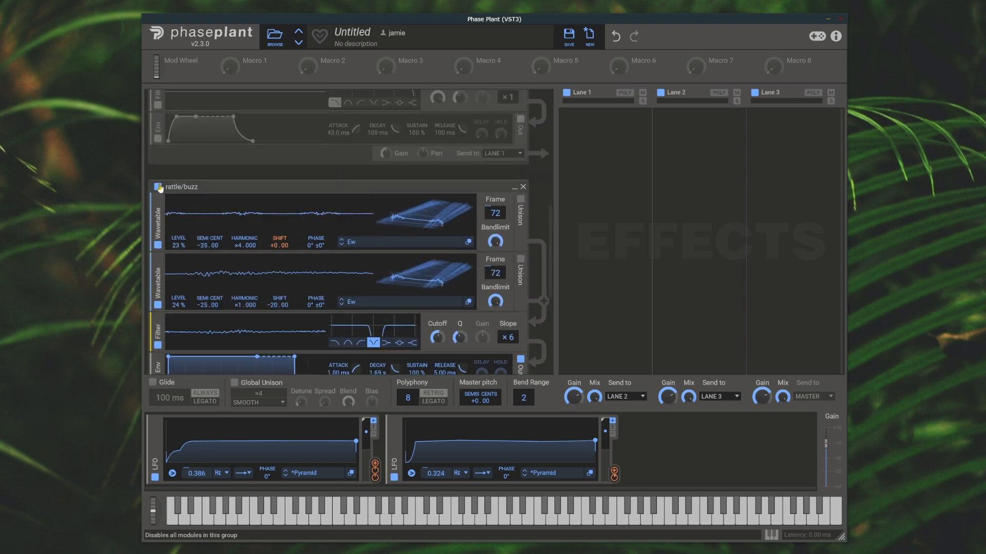
{"action": "scroll", "coordinate": [308, 248], "scroll_direction": "down", "scroll_amount": 5}
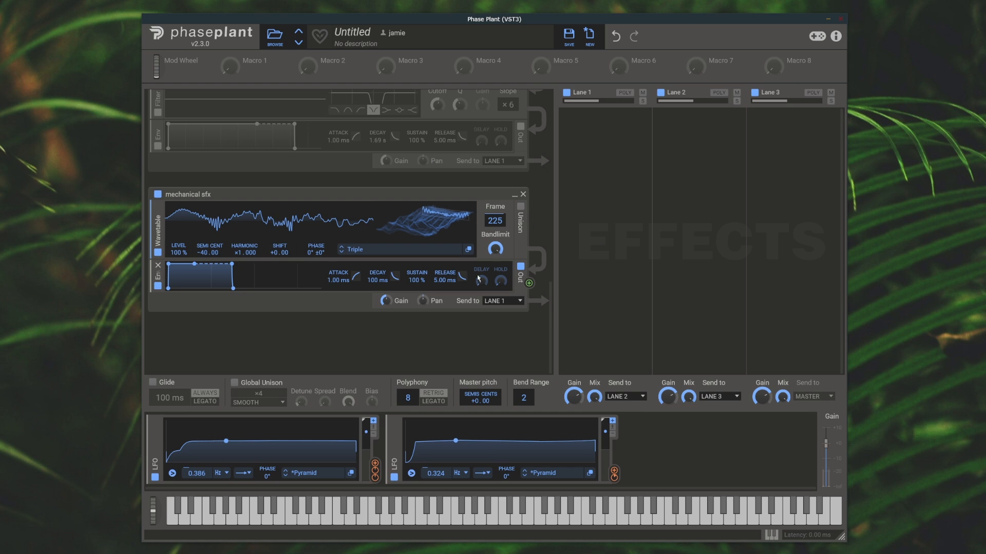
- Insert a distortion between the mechanical sfx wavetable and its envelope, and set its type to Foldback
{"action": "left_click", "coordinate": [405, 261]}
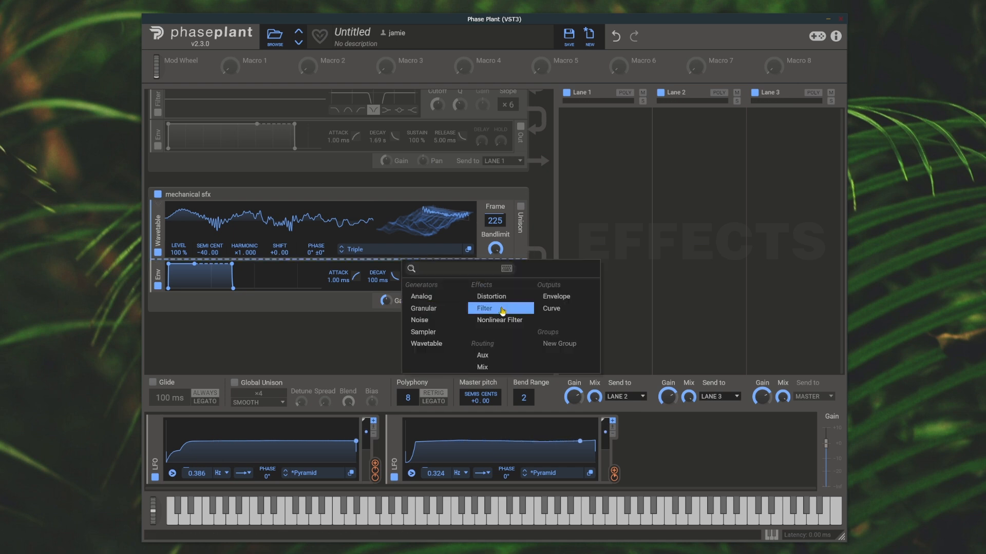
{"action": "left_click", "coordinate": [502, 296]}
{"action": "left_click", "coordinate": [413, 290]}
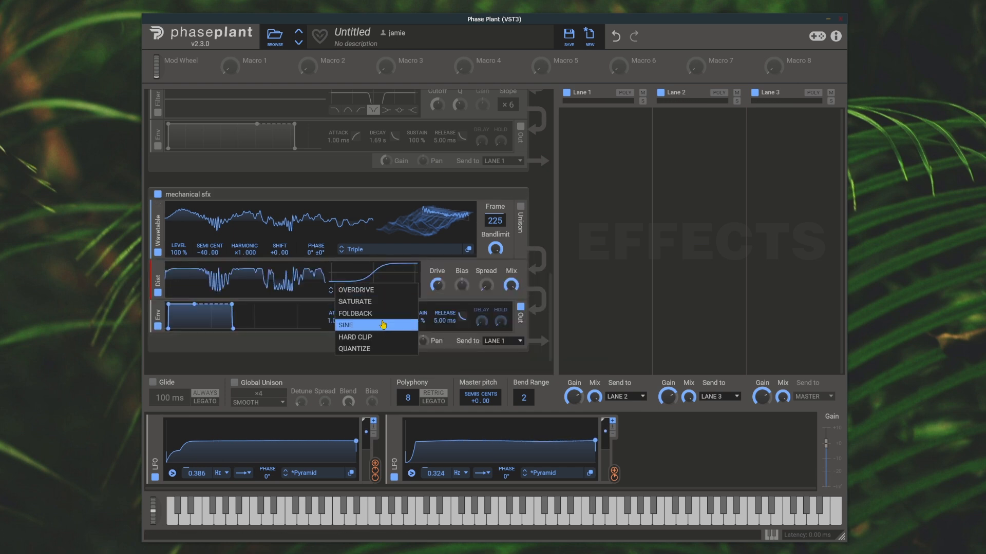
{"action": "left_click", "coordinate": [405, 312]}
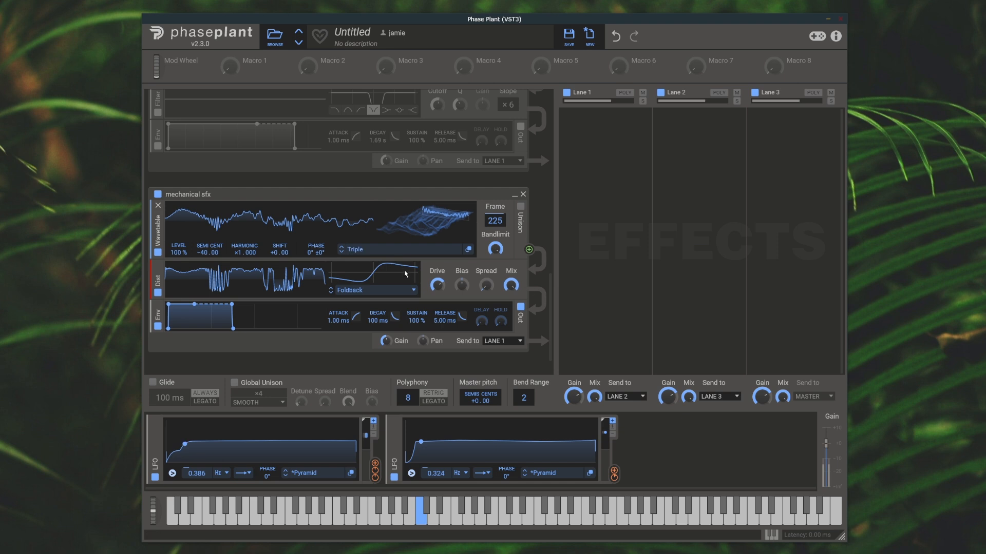
- Insert a high-pass filter after the mechanical sfx distortion and raise its cutoff to thin out the low end
{"action": "left_click", "coordinate": [434, 304]}
{"action": "left_click", "coordinate": [528, 354]}
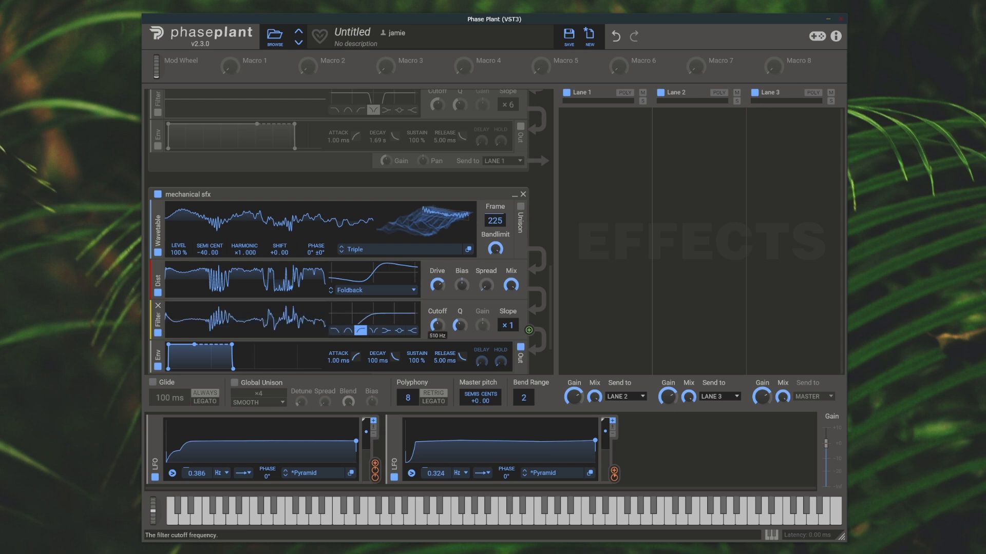
{"action": "left_click_drag", "start_coordinate": [437, 325], "coordinate": [437, 313]}
{"action": "scroll", "coordinate": [457, 316], "scroll_direction": "down", "scroll_amount": 2}
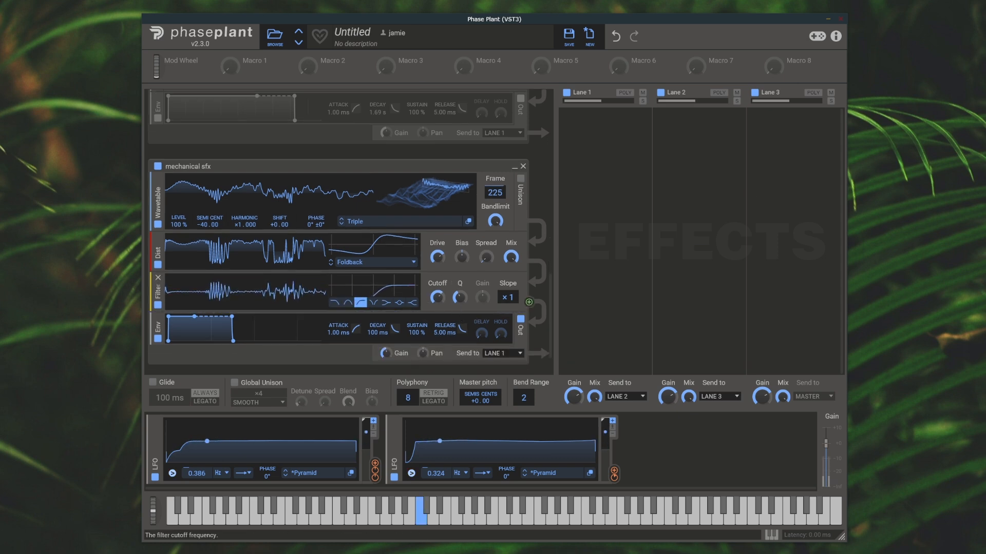
{"action": "left_click_drag", "start_coordinate": [437, 298], "coordinate": [437, 296]}
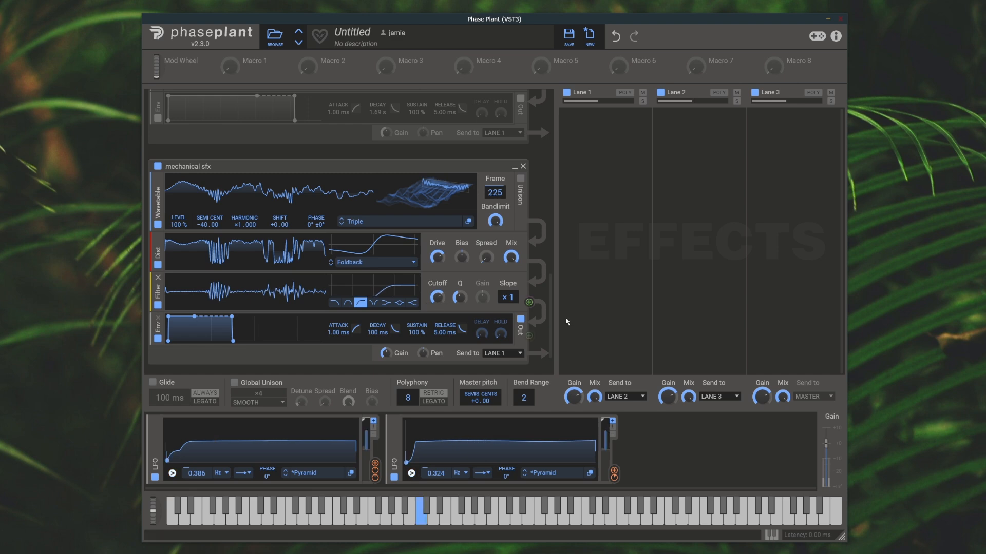
- Shape the mechanical sfx envelope into a short pluck with 0 ms attack, 199 ms decay and 0 % sustain
{"action": "scroll", "coordinate": [279, 268], "scroll_direction": "down", "scroll_amount": 2}
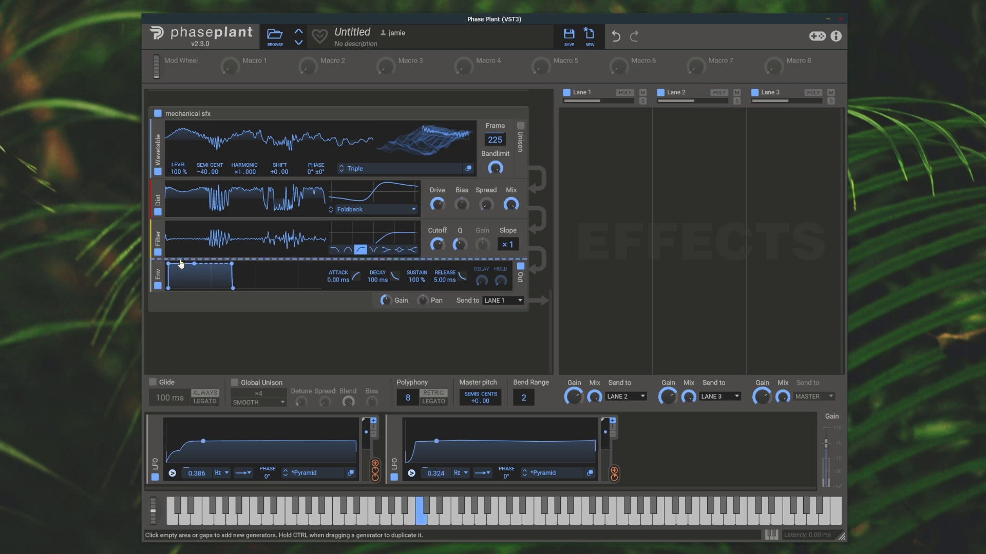
{"action": "left_click_drag", "start_coordinate": [195, 263], "coordinate": [210, 288]}
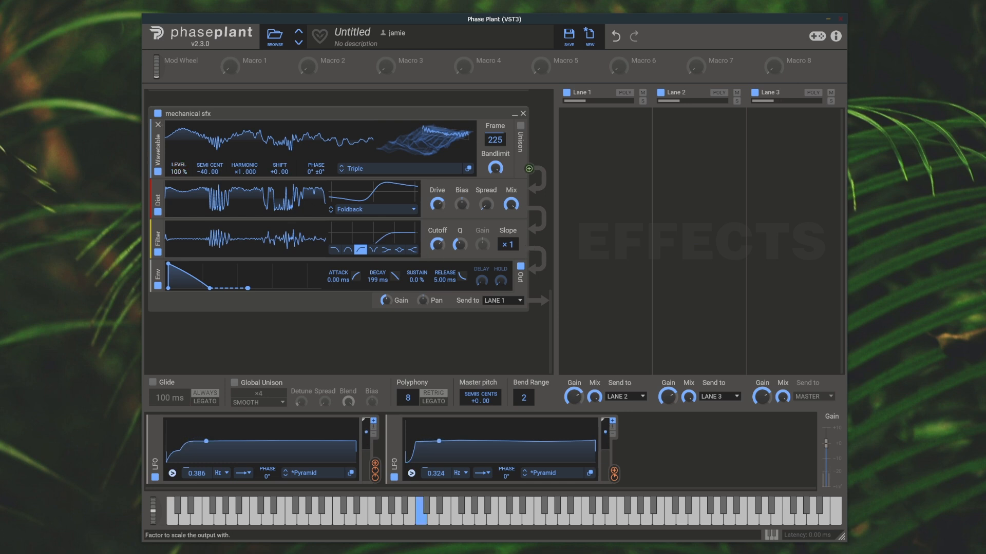
- Set the mechanical sfx level to 160 % and add a Random modulator at 9.304 Hz with 100 % smooth and reduced depth
{"action": "left_click_drag", "start_coordinate": [179, 171], "coordinate": [179, 157]}
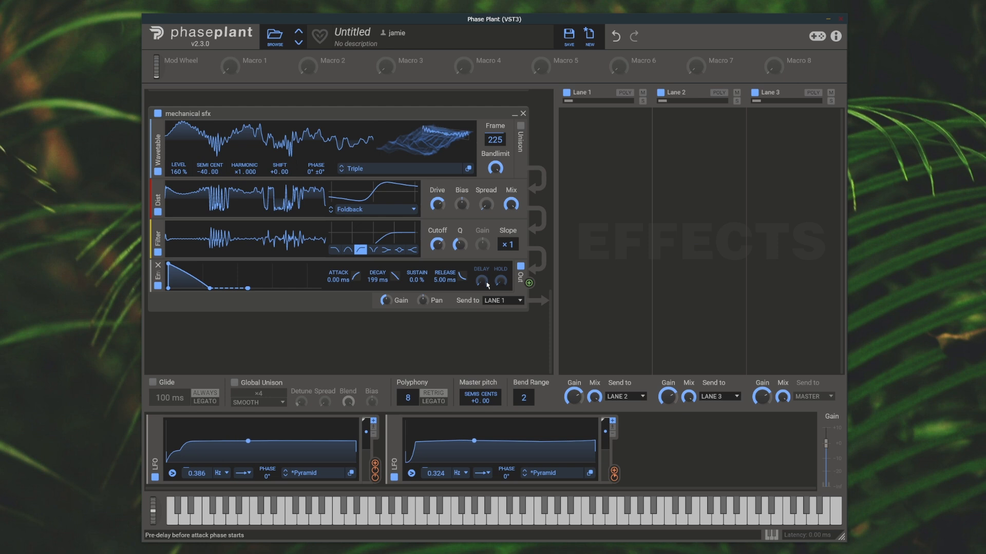
{"action": "left_click", "coordinate": [667, 452]}
{"action": "left_click", "coordinate": [673, 462]}
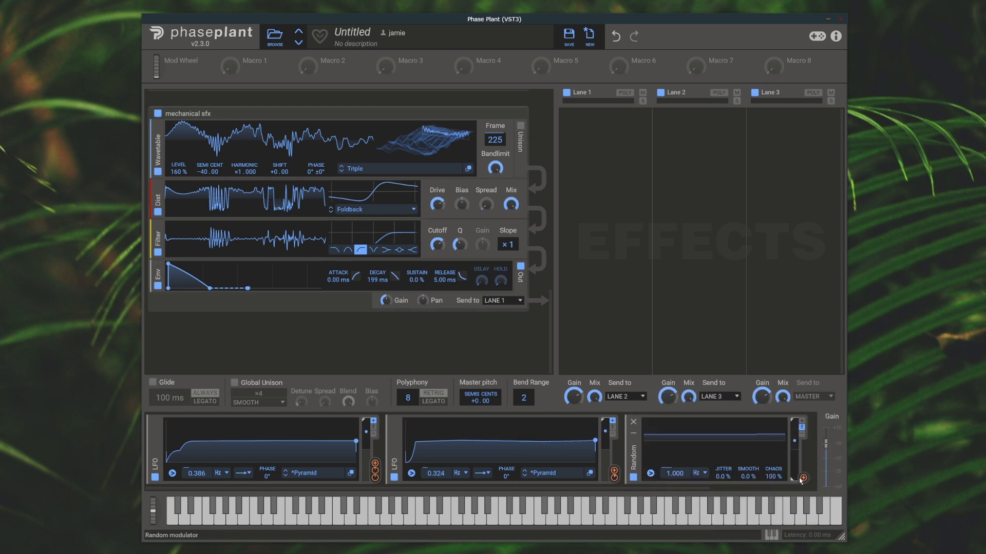
{"action": "left_click_drag", "start_coordinate": [746, 478], "coordinate": [746, 421]}
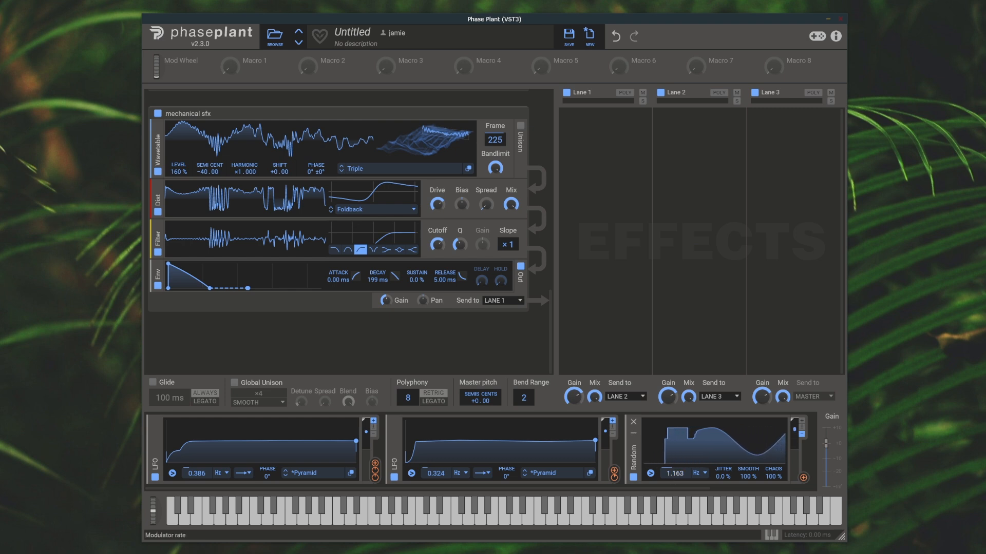
{"action": "left_click_drag", "start_coordinate": [675, 473], "coordinate": [674, 445]}
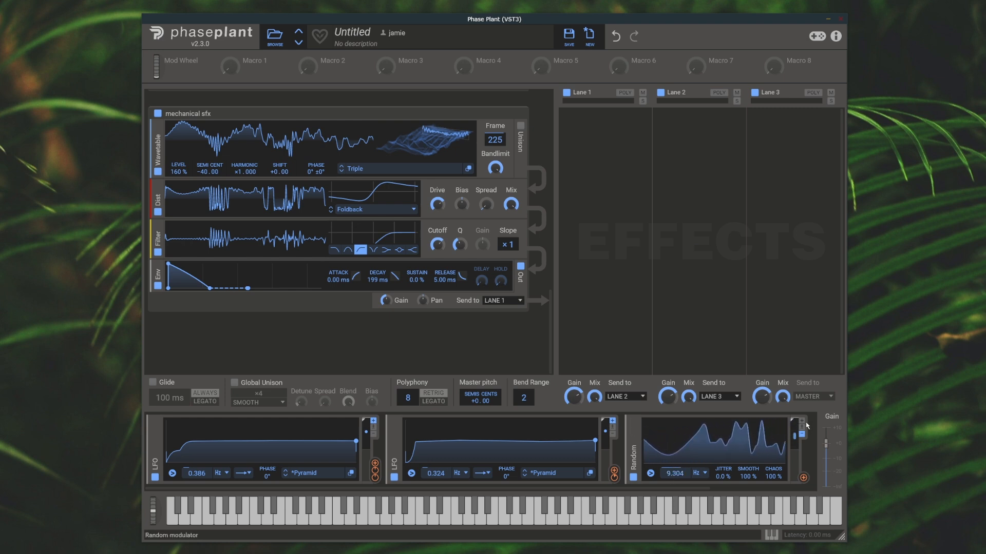
{"action": "left_click_drag", "start_coordinate": [795, 421], "coordinate": [801, 444]}
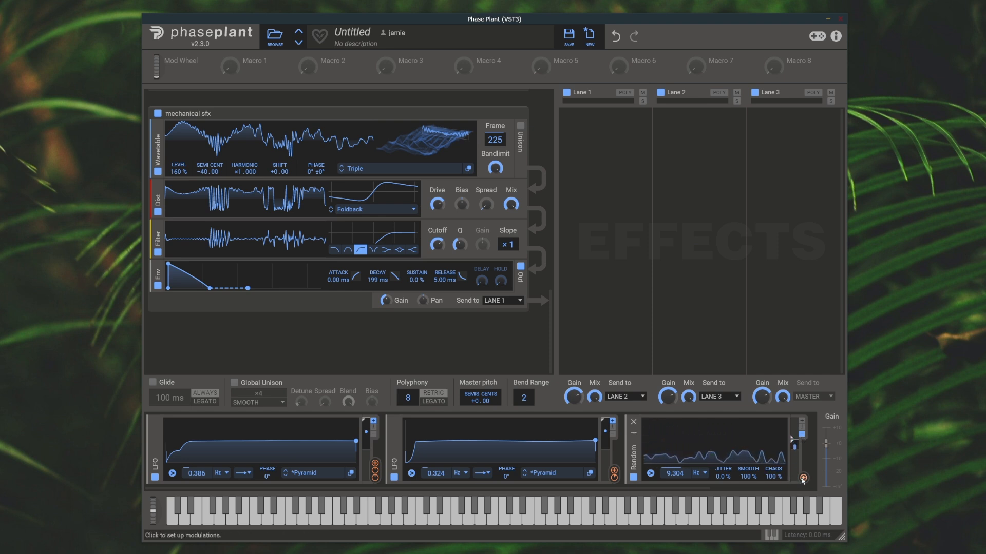
- Route the Random modulator to the mechanical sfx wavetable's pitch by -10.71 and to its envelope's decay by -8.6 %
{"action": "left_click_drag", "start_coordinate": [804, 480], "coordinate": [209, 183]}
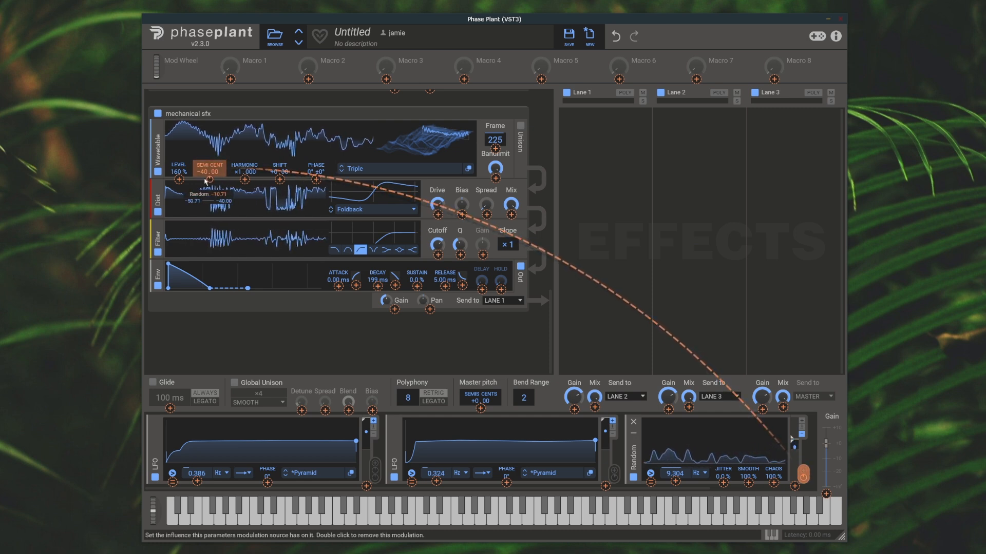
{"action": "left_click", "coordinate": [803, 473]}
{"action": "left_click", "coordinate": [803, 474]}
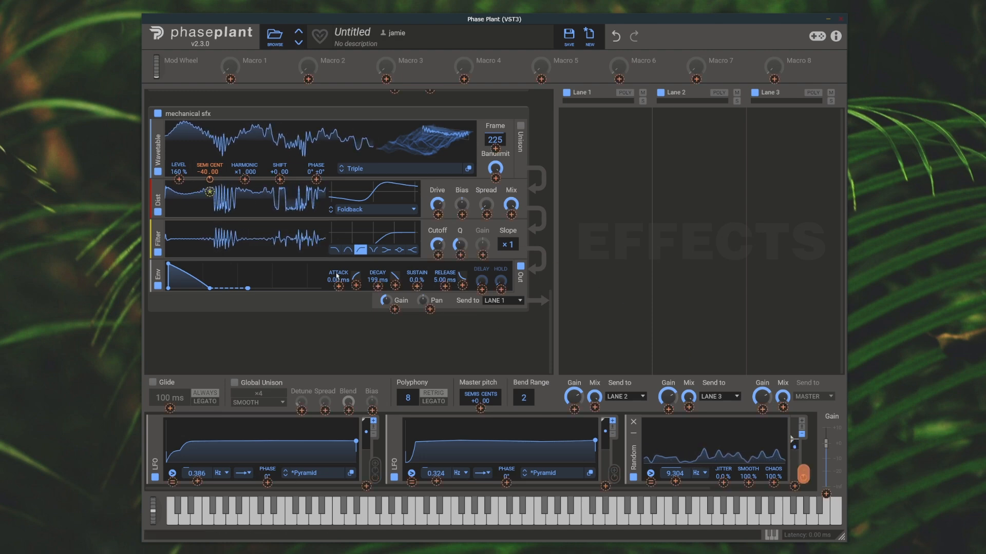
{"action": "left_click_drag", "start_coordinate": [378, 286], "coordinate": [378, 295]}
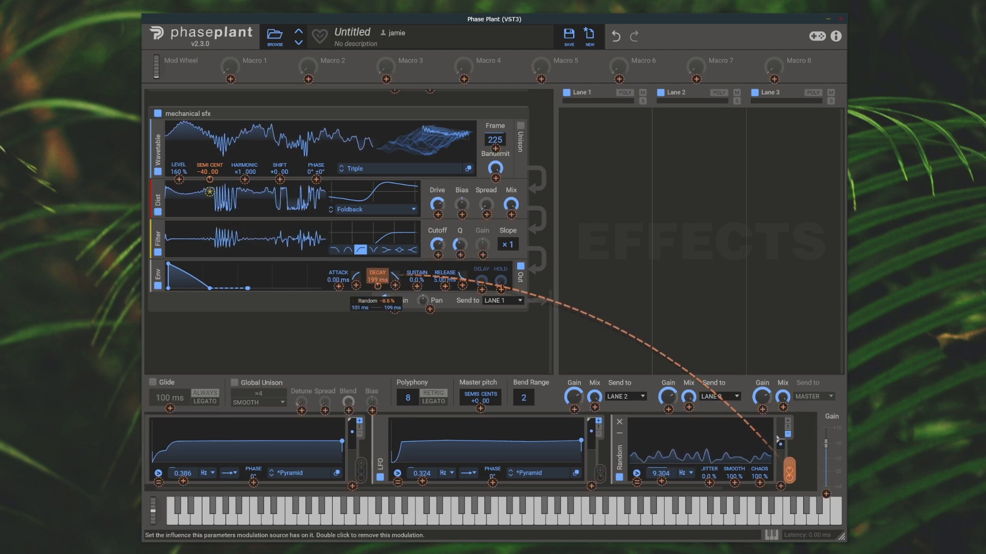
{"action": "left_click", "coordinate": [265, 298]}
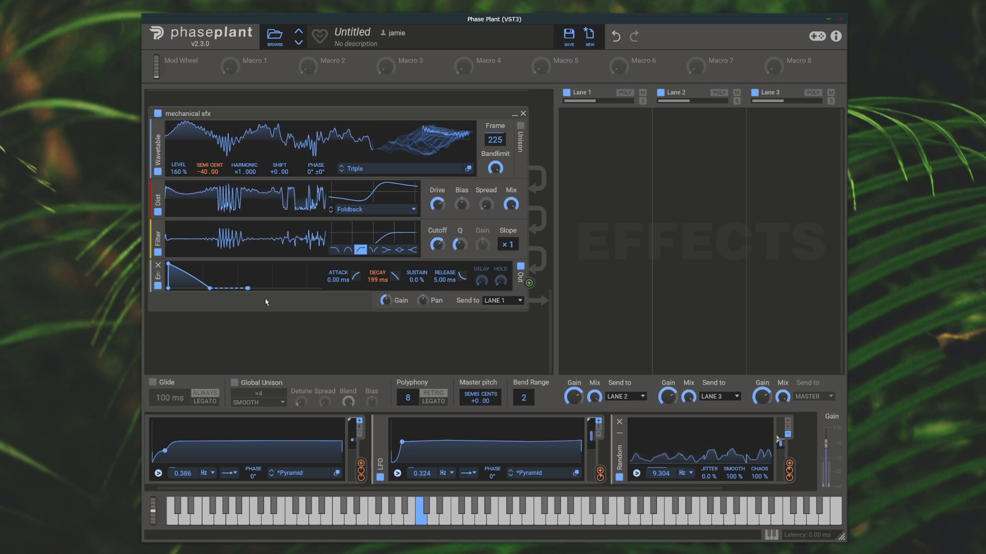
{"action": "mouse_move", "coordinate": [377, 287]}
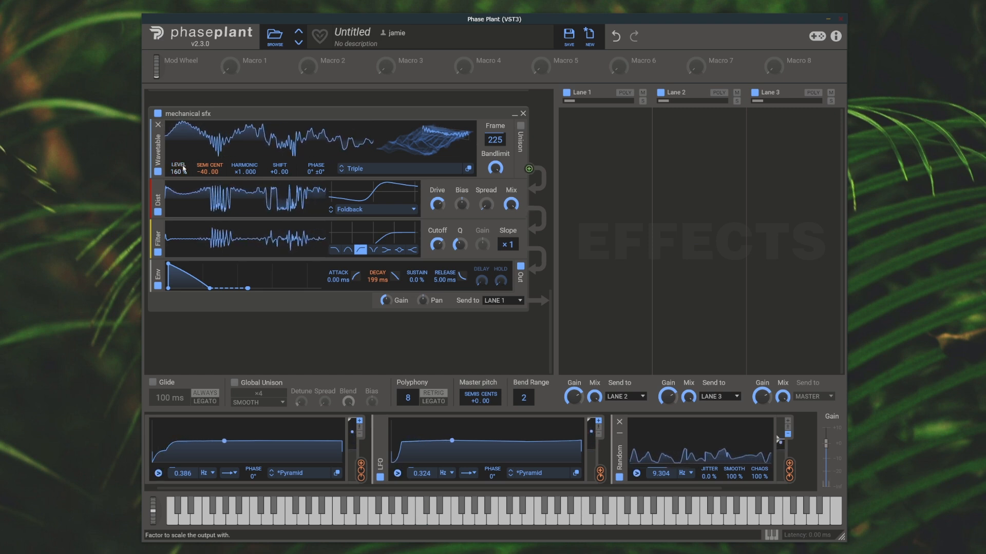
- Raise the mechanical sfx wavetable's level to 196 % and slightly lower its distortion drive
{"action": "left_click_drag", "start_coordinate": [183, 168], "coordinate": [201, 174]}
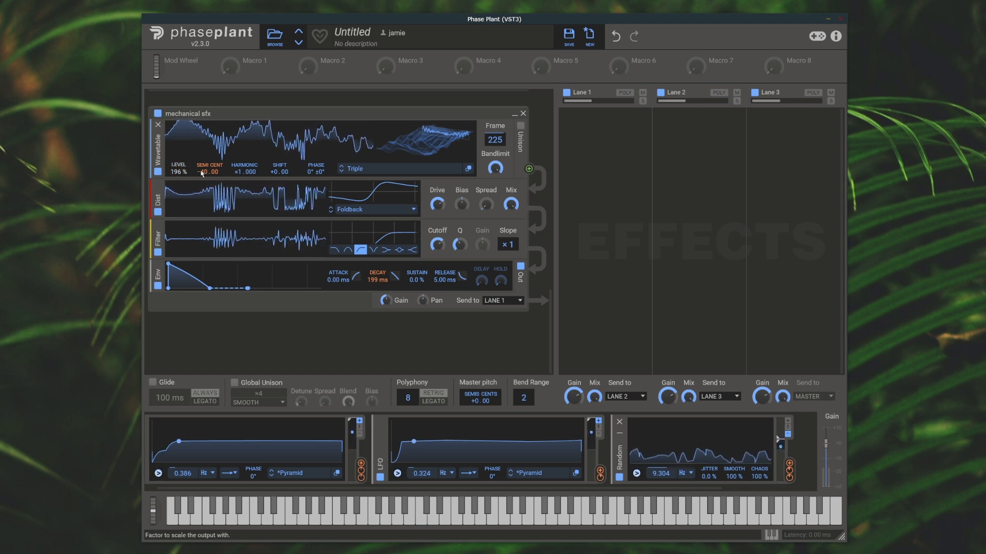
{"action": "left_click_drag", "start_coordinate": [437, 204], "coordinate": [438, 211]}
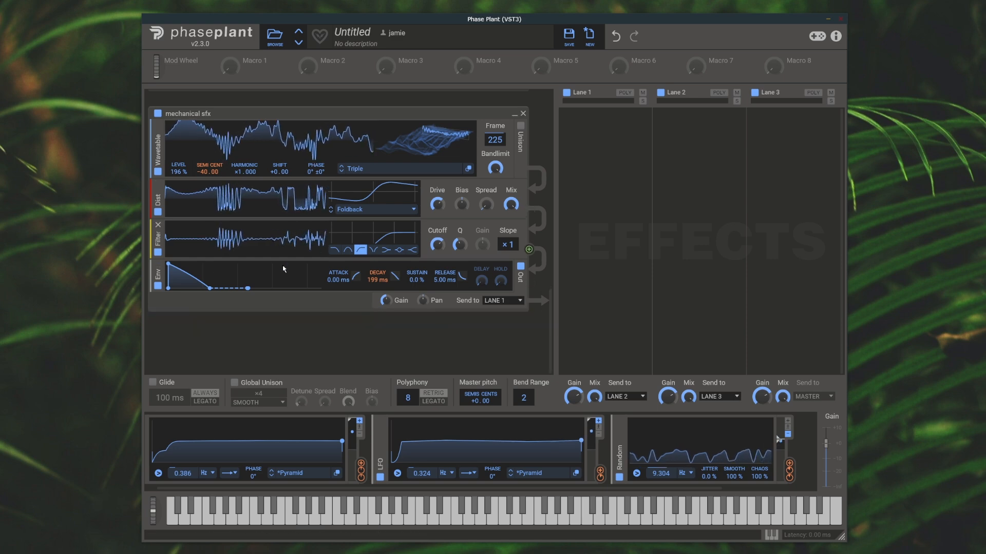
- Re-enable the main, high pitch noise and rattle/buzz groups so all layers play together
{"action": "scroll", "coordinate": [198, 226], "scroll_direction": "up", "scroll_amount": 6}
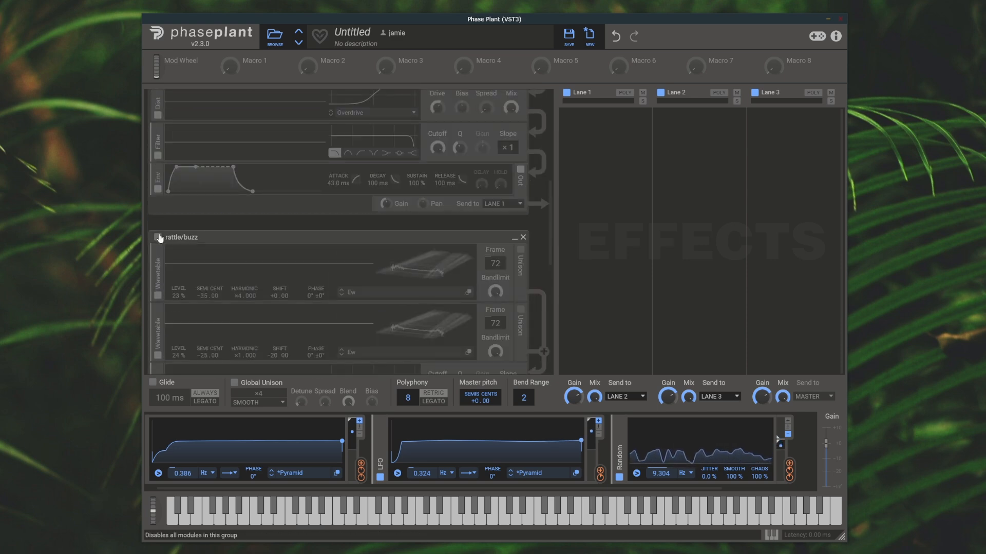
{"action": "scroll", "coordinate": [159, 205], "scroll_direction": "up", "scroll_amount": 5}
{"action": "left_click", "coordinate": [158, 98]}
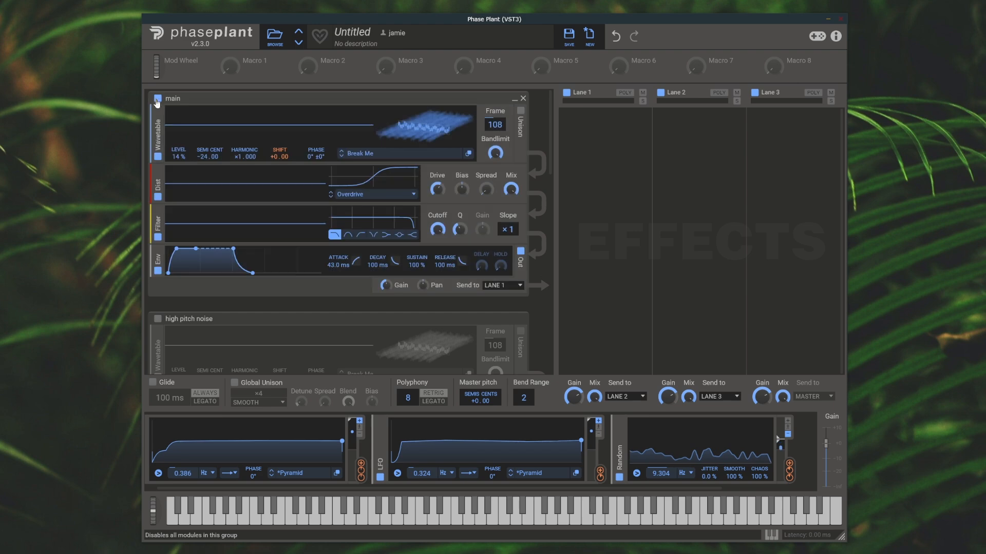
{"action": "left_click", "coordinate": [158, 319]}
{"action": "scroll", "coordinate": [354, 266], "scroll_direction": "down", "scroll_amount": 1}
{"action": "scroll", "coordinate": [354, 266], "scroll_direction": "down", "scroll_amount": 6}
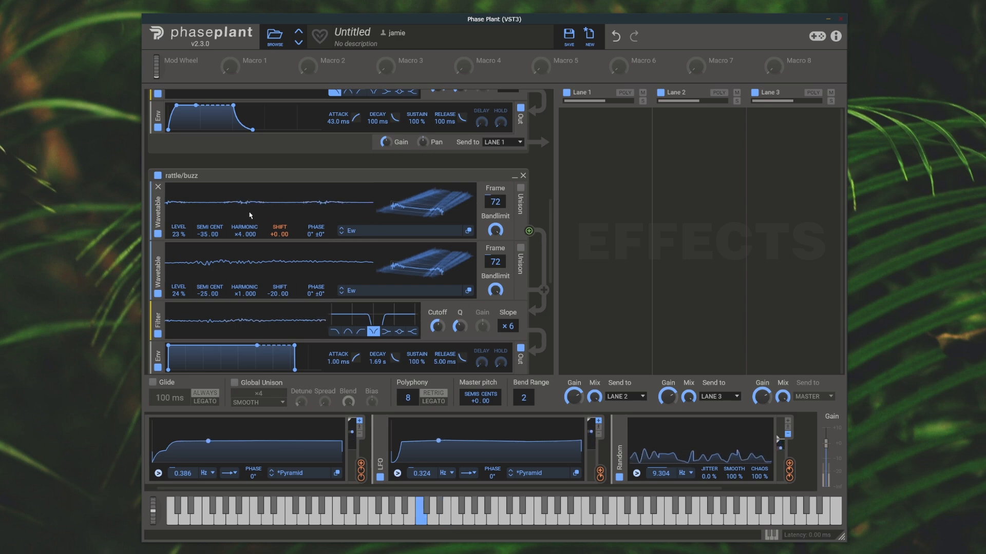
- Set the main wavetable's level to 6.1 % and the two rattle/buzz wavetable levels to 34 % and 26 %
{"action": "scroll", "coordinate": [250, 215], "scroll_direction": "up", "scroll_amount": 7}
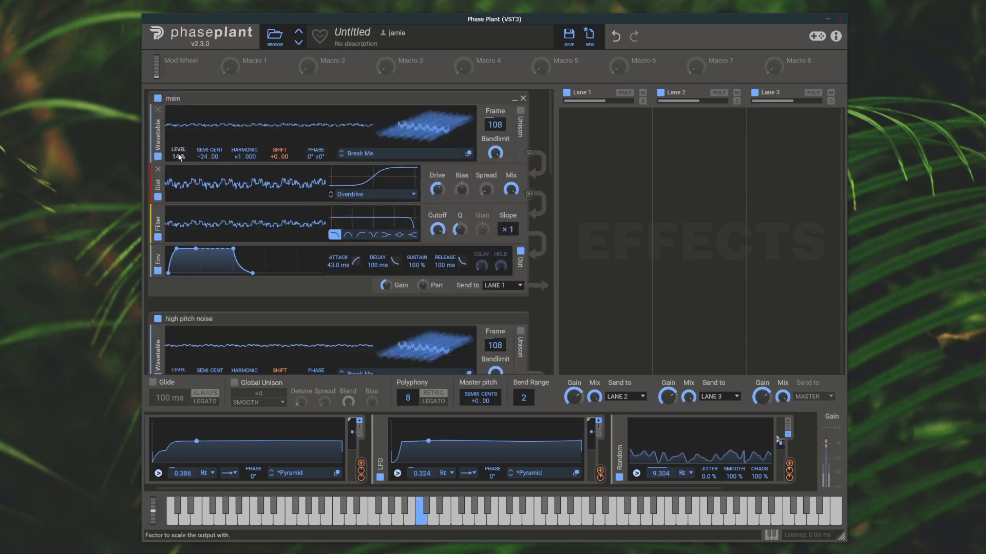
{"action": "left_click_drag", "start_coordinate": [179, 156], "coordinate": [179, 173]}
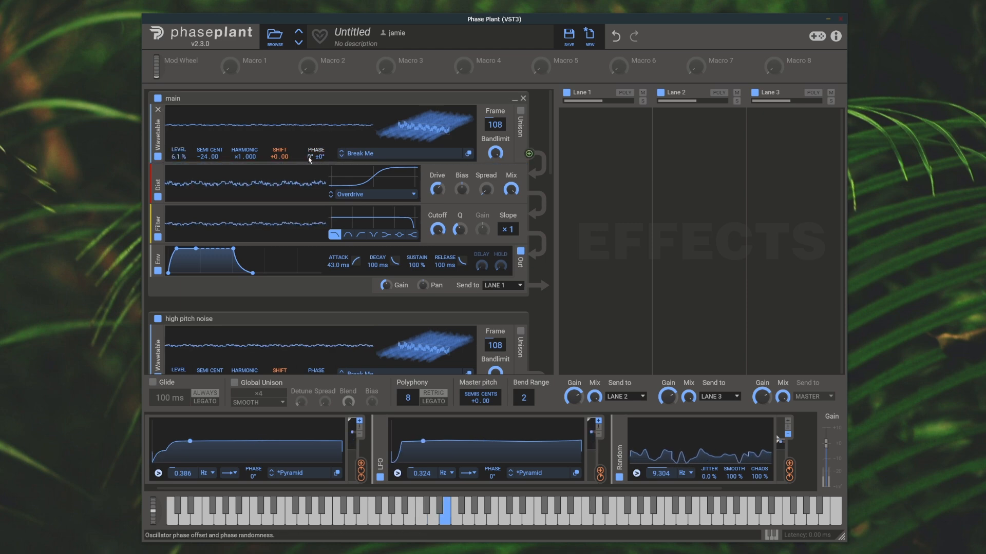
{"action": "scroll", "coordinate": [246, 217], "scroll_direction": "down", "scroll_amount": 3}
{"action": "scroll", "coordinate": [246, 216], "scroll_direction": "down", "scroll_amount": 1}
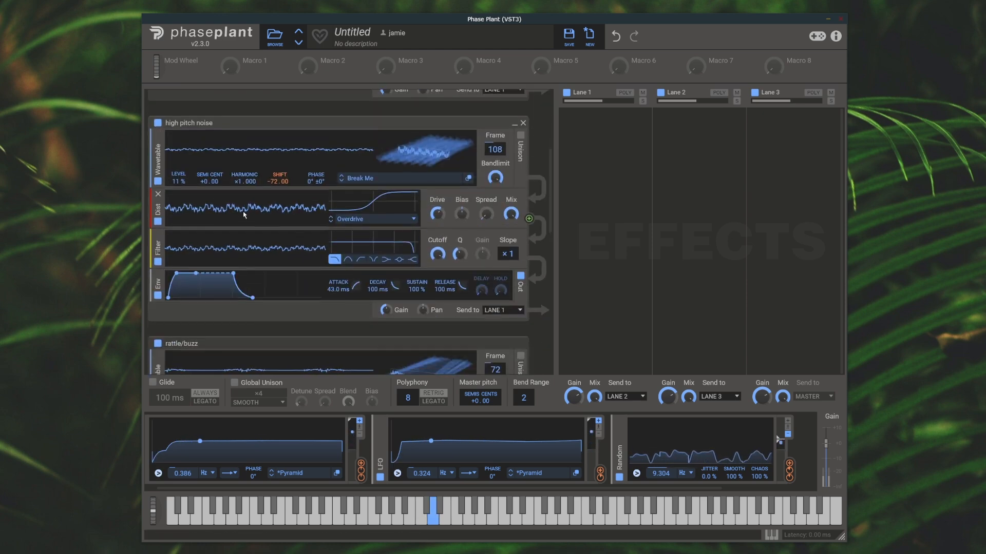
{"action": "scroll", "coordinate": [179, 206], "scroll_direction": "down", "scroll_amount": 4}
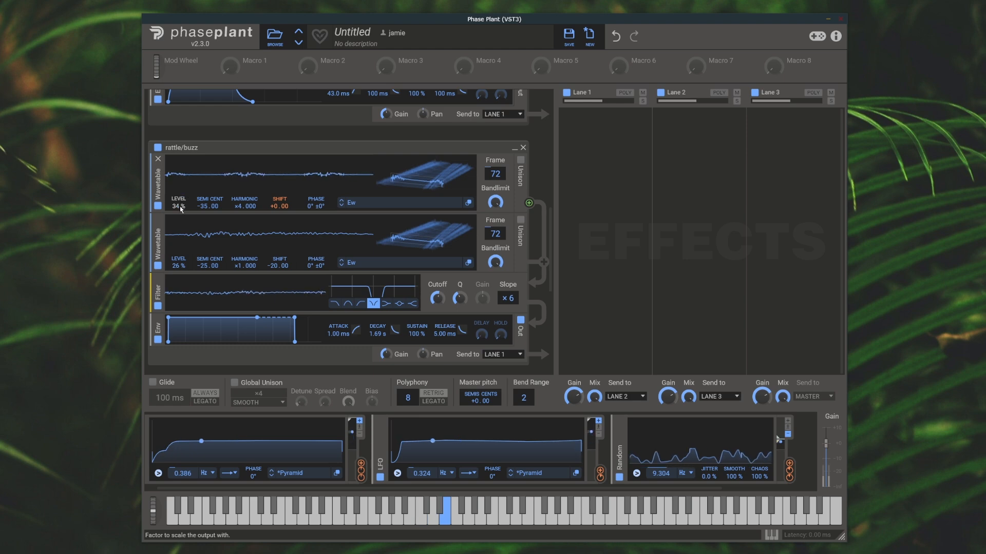
- Set Macro 2 to 50 % and raise Macro 3 to about the same midpoint
{"action": "scroll", "coordinate": [257, 231], "scroll_direction": "down", "scroll_amount": 6}
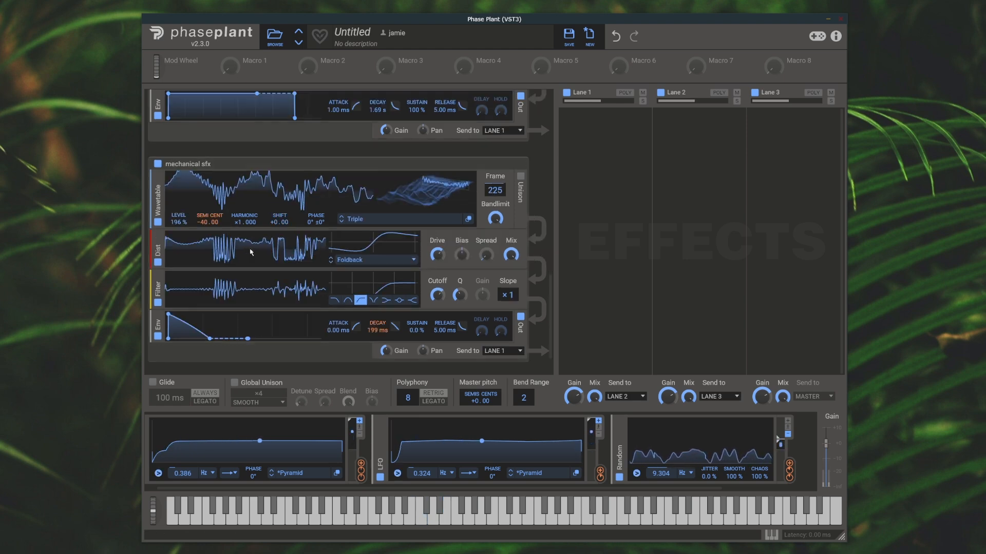
{"action": "scroll", "coordinate": [421, 219], "scroll_direction": "up", "scroll_amount": 2}
{"action": "scroll", "coordinate": [421, 220], "scroll_direction": "down", "scroll_amount": 2}
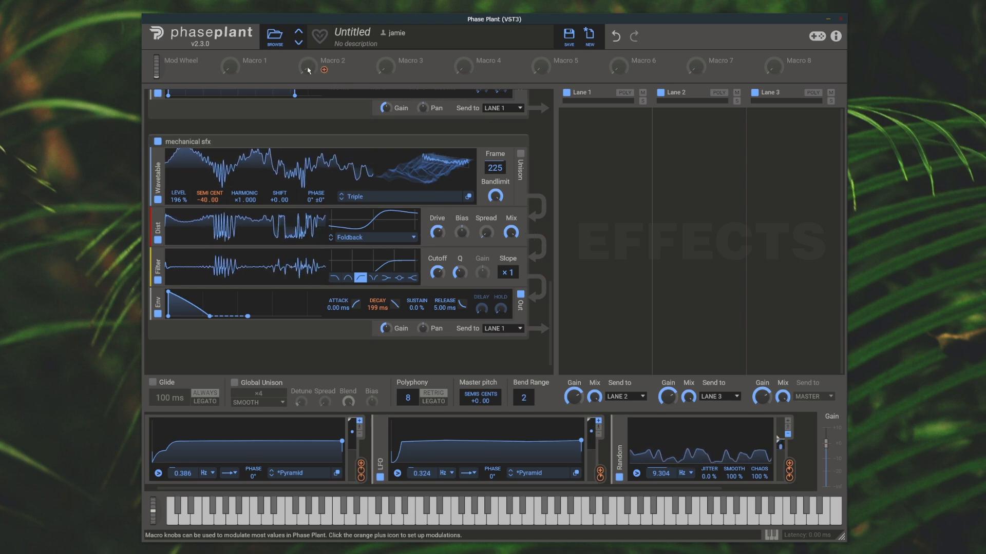
{"action": "left_click_drag", "start_coordinate": [308, 67], "coordinate": [308, 31]}
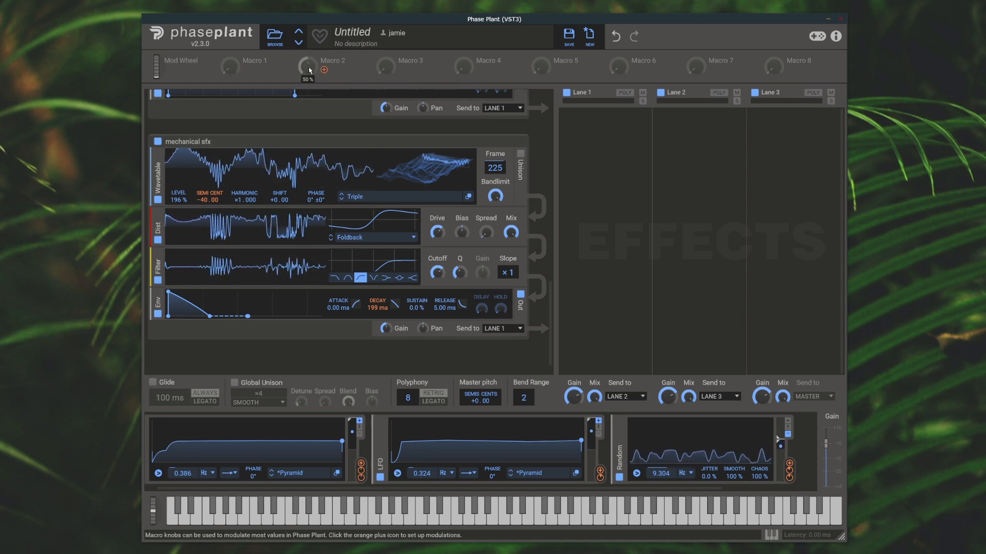
{"action": "left_click_drag", "start_coordinate": [387, 68], "coordinate": [387, 32]}
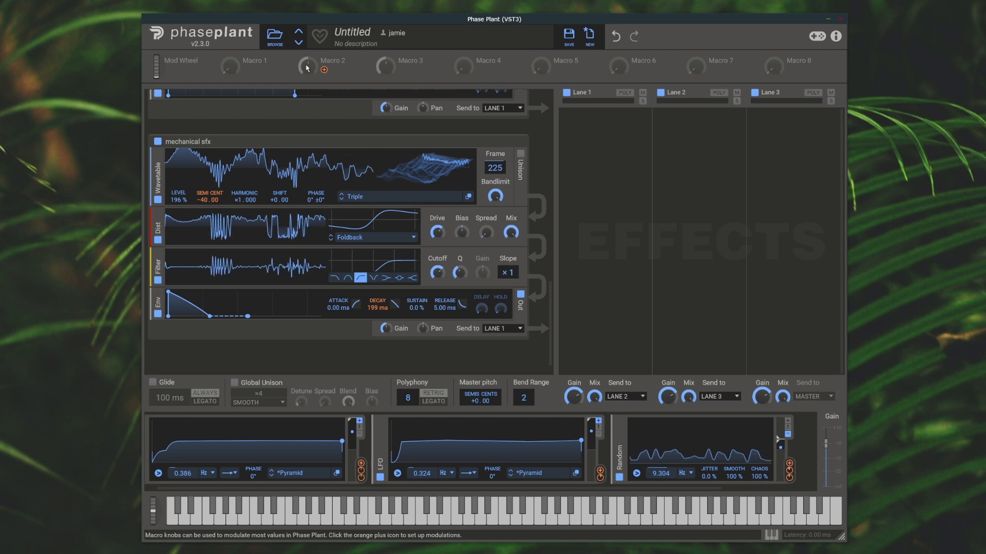
- Rename Macro 2 as mechanical sfx and Macro 3 as rattle/buzz
{"action": "left_click", "coordinate": [350, 64]}
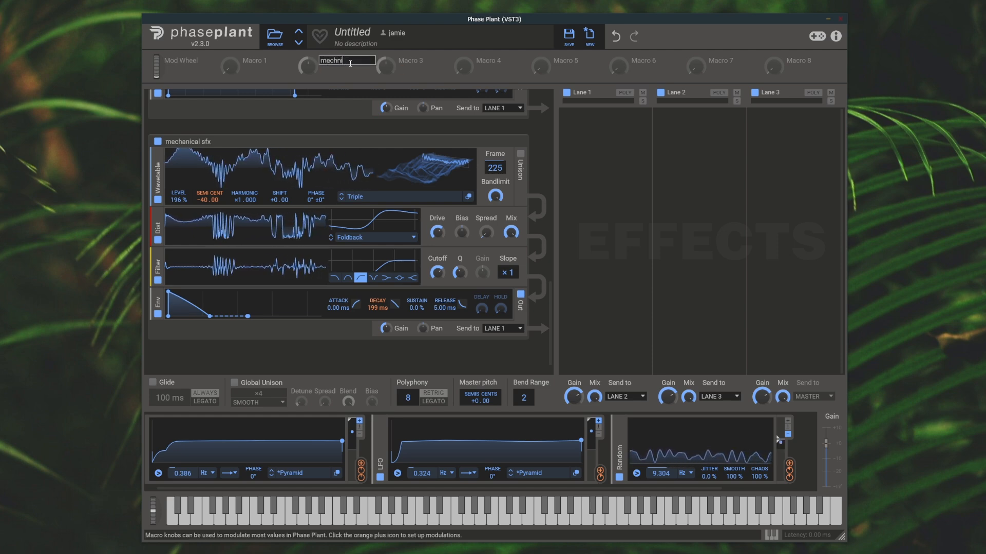
{"action": "type", "text": "mechanical sfx"}
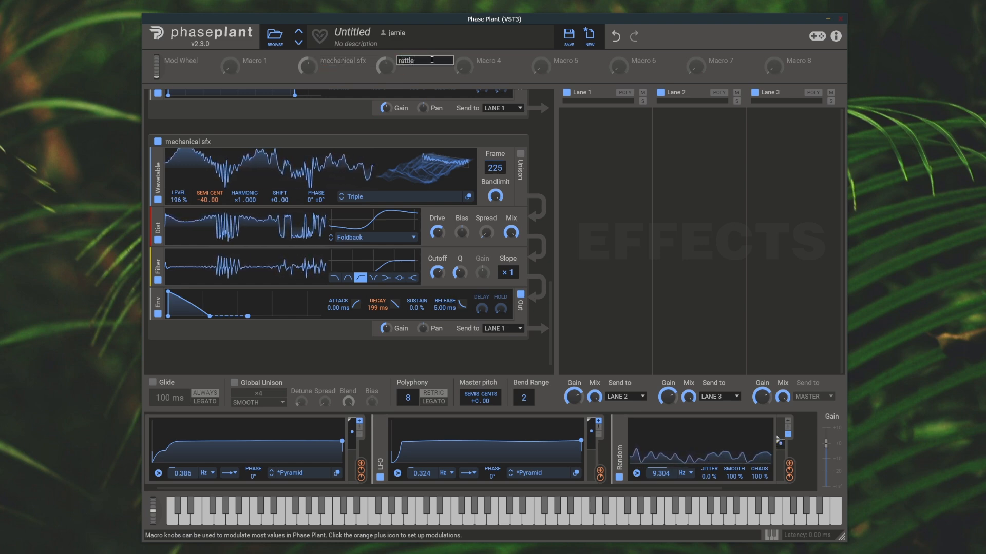
{"action": "key", "text": "Return"}
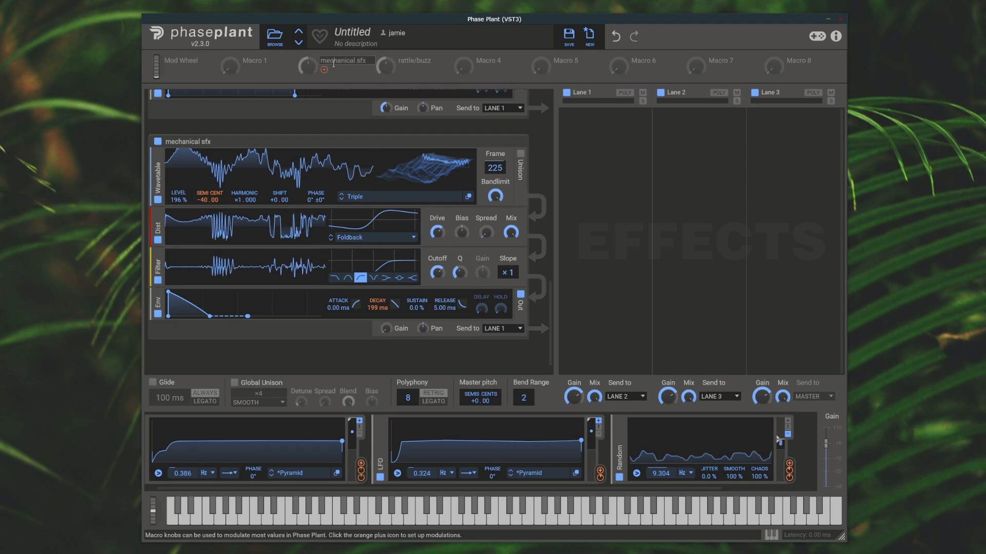
- Assign the mechanical sfx and rattle/buzz macros to their groups' envelope output gains, with the mechanical sfx gain at minimum and modulated by +100 %
{"action": "left_click_drag", "start_coordinate": [324, 72], "coordinate": [396, 340]}
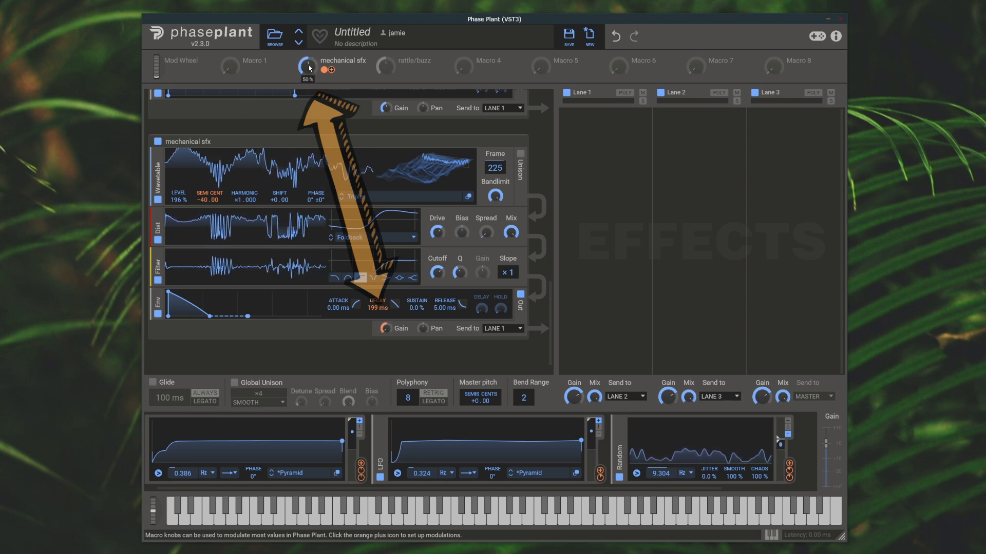
{"action": "scroll", "coordinate": [431, 172], "scroll_direction": "up", "scroll_amount": 4}
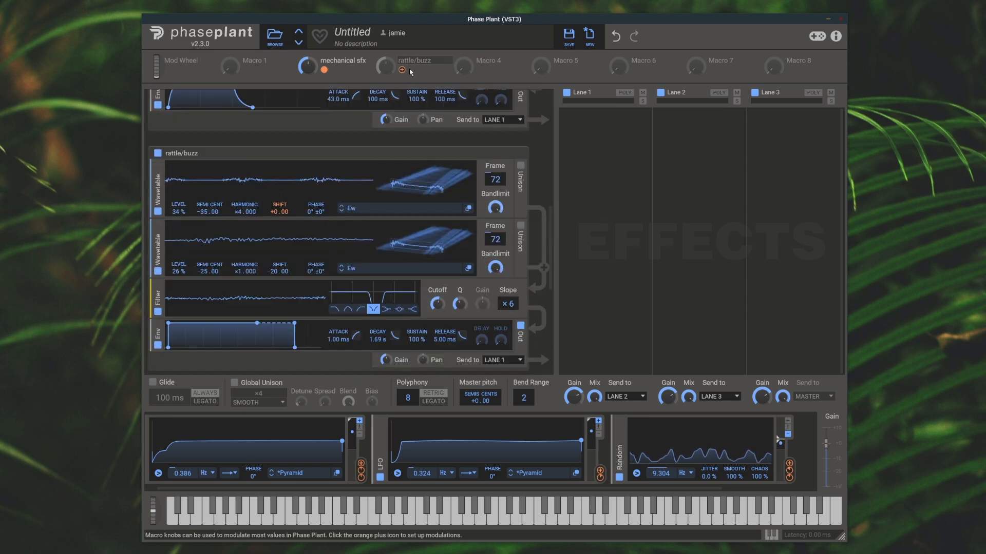
{"action": "scroll", "coordinate": [387, 309], "scroll_direction": "down", "scroll_amount": 2}
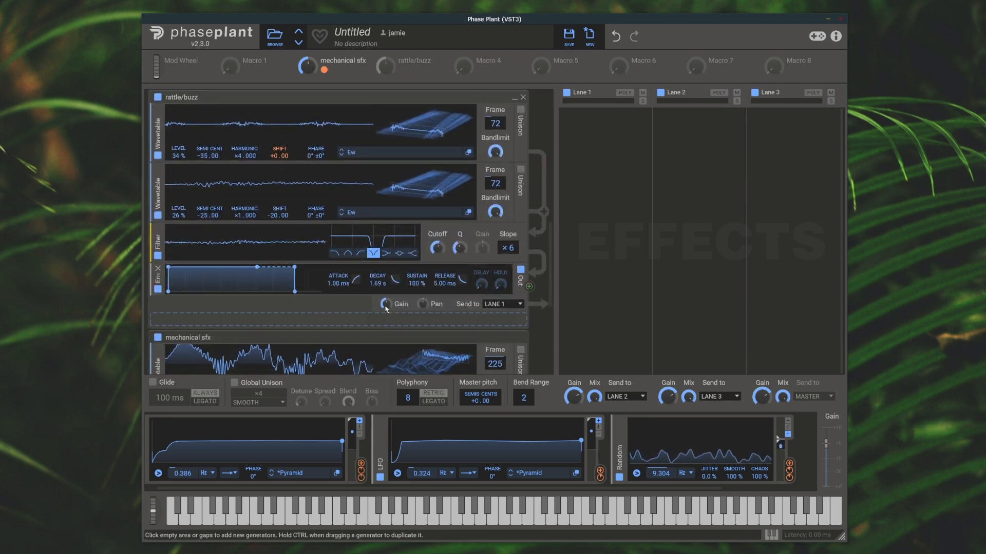
{"action": "left_click_drag", "start_coordinate": [401, 70], "coordinate": [395, 312]}
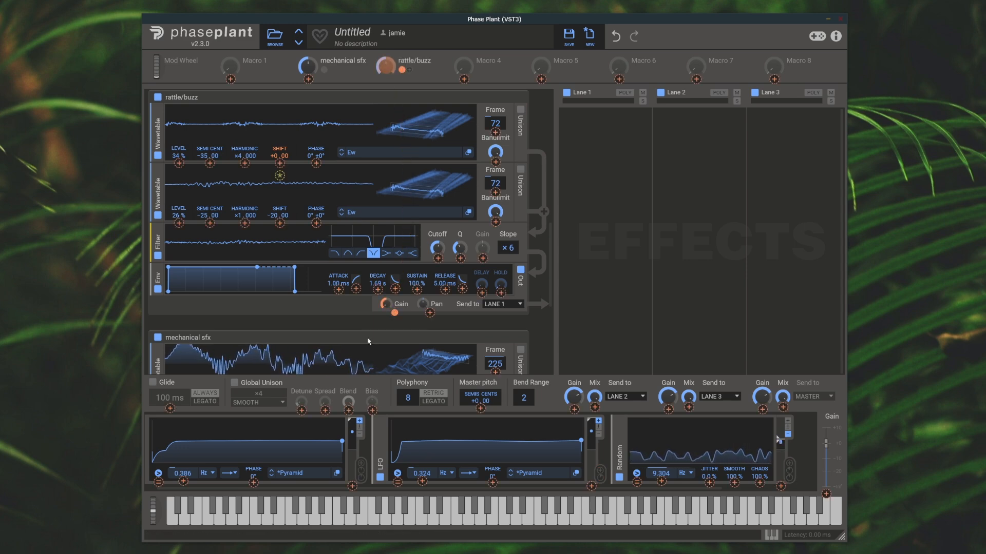
- Set the two rattle/buzz wavetable levels to 37 % and 32 %
{"action": "left_click", "coordinate": [293, 93]}
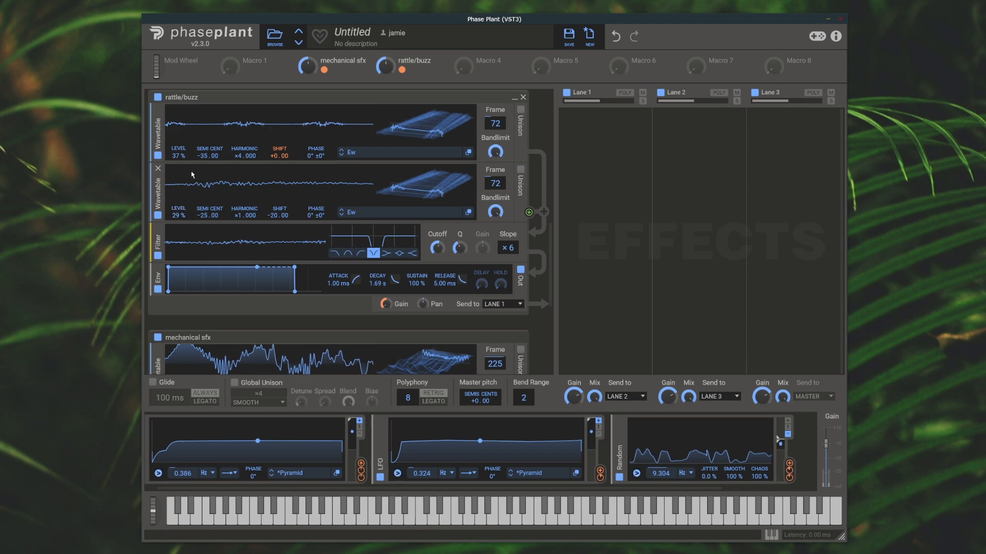
{"action": "left_click", "coordinate": [158, 156]}
{"action": "left_click", "coordinate": [158, 156]}
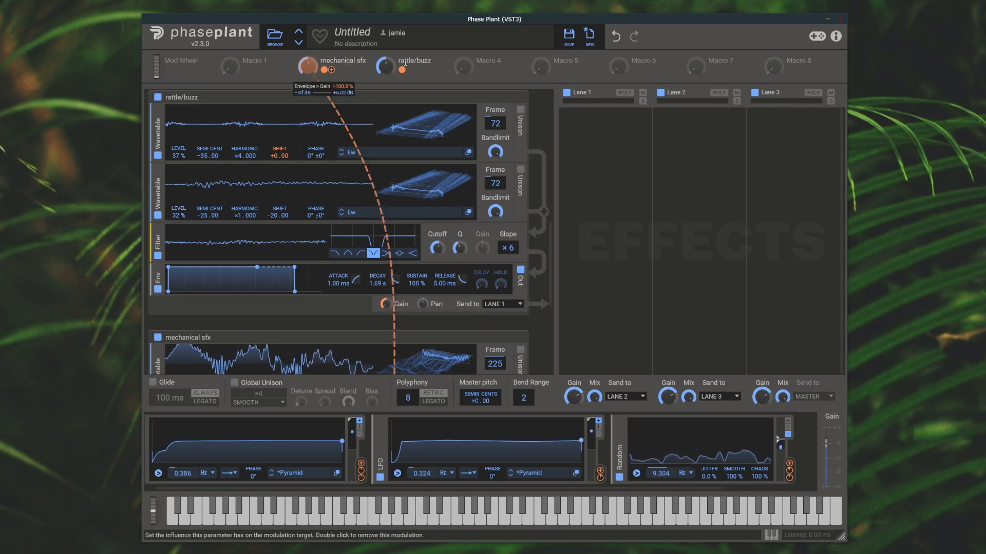
- Audition the rattle/buzz and mechanical sfx macros by sweeping each while playing notes
{"action": "left_click_drag", "start_coordinate": [385, 66], "coordinate": [385, 21]}
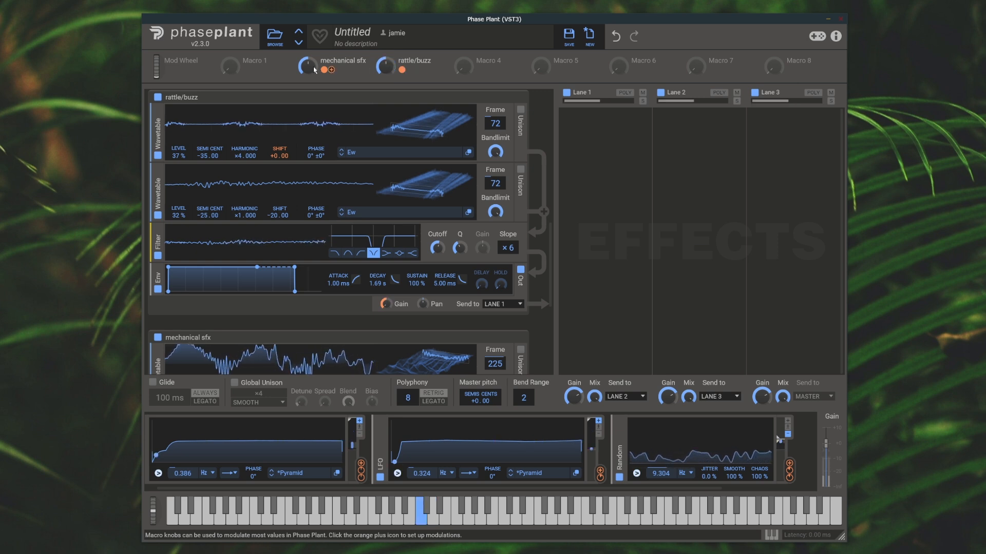
{"action": "left_click_drag", "start_coordinate": [308, 66], "coordinate": [308, 27]}
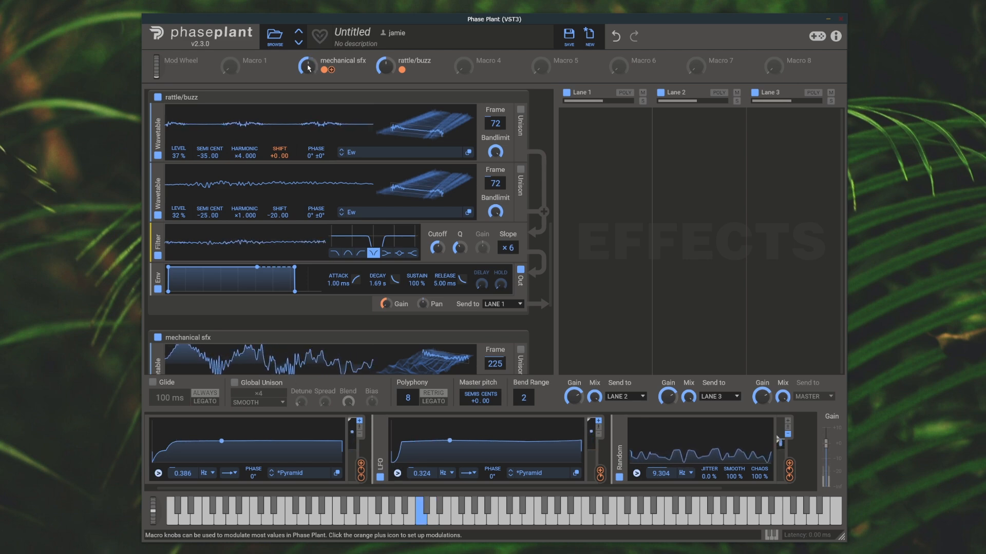
{"action": "scroll", "coordinate": [310, 223], "scroll_direction": "up", "scroll_amount": 6}
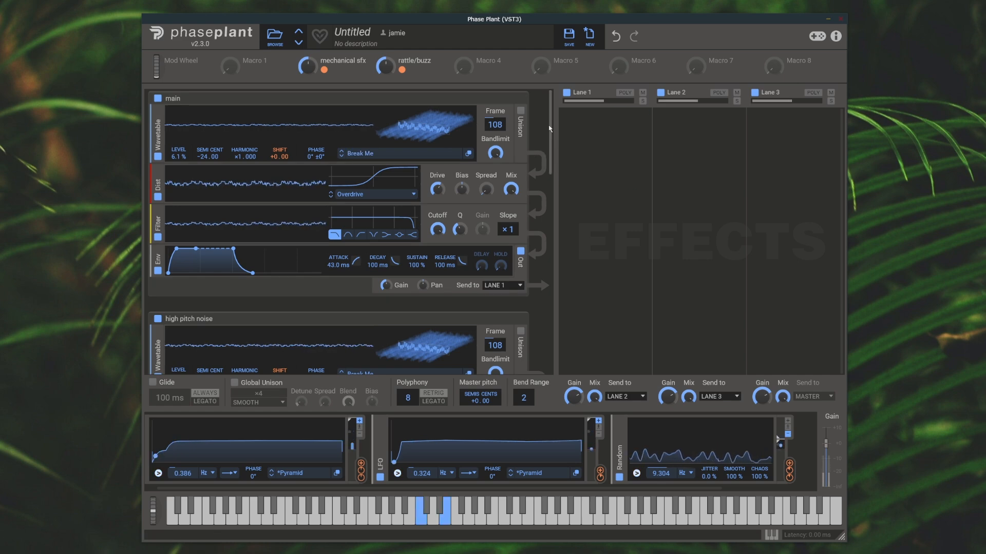
- Add a 3-Band EQ to Lane 1, lower its low split frequency and cut the low band
{"action": "left_click", "coordinate": [614, 124]}
{"action": "left_click", "coordinate": [588, 166]}
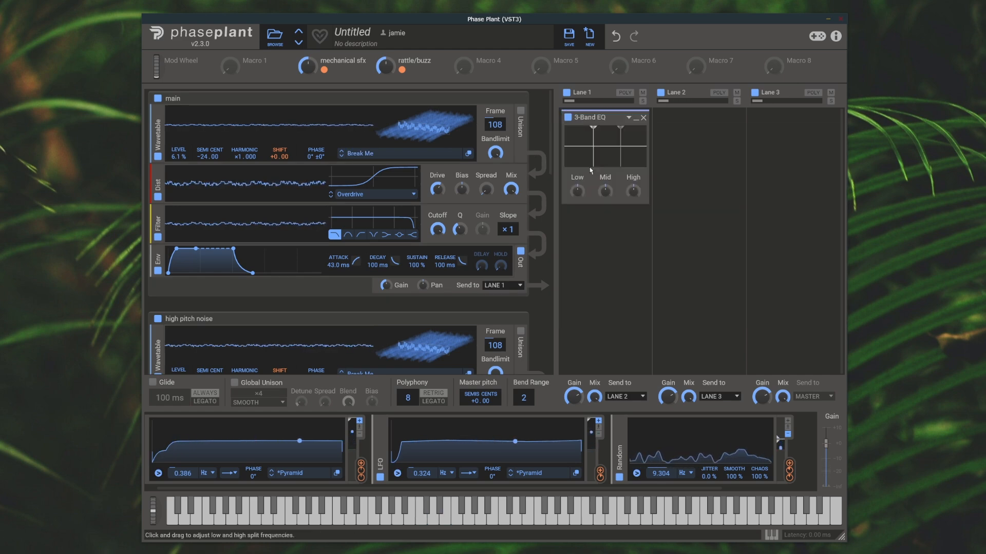
{"action": "left_click_drag", "start_coordinate": [593, 131], "coordinate": [580, 132]}
{"action": "left_click_drag", "start_coordinate": [577, 191], "coordinate": [577, 229]}
{"action": "left_click_drag", "start_coordinate": [581, 133], "coordinate": [579, 132]}
{"action": "left_click_drag", "start_coordinate": [633, 191], "coordinate": [605, 189]}
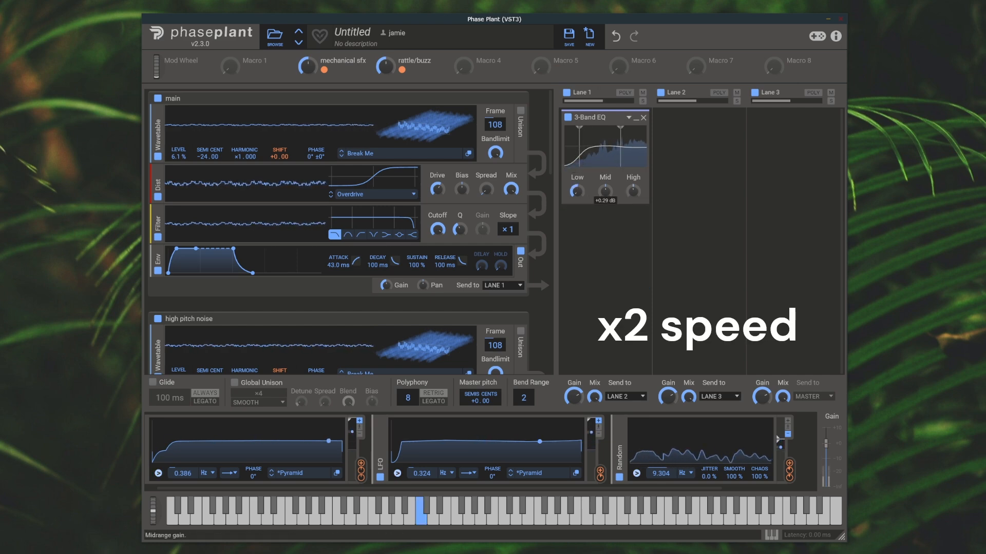
- Rename Macro 1 as size
{"action": "scroll", "coordinate": [539, 146], "scroll_direction": "down", "scroll_amount": 10}
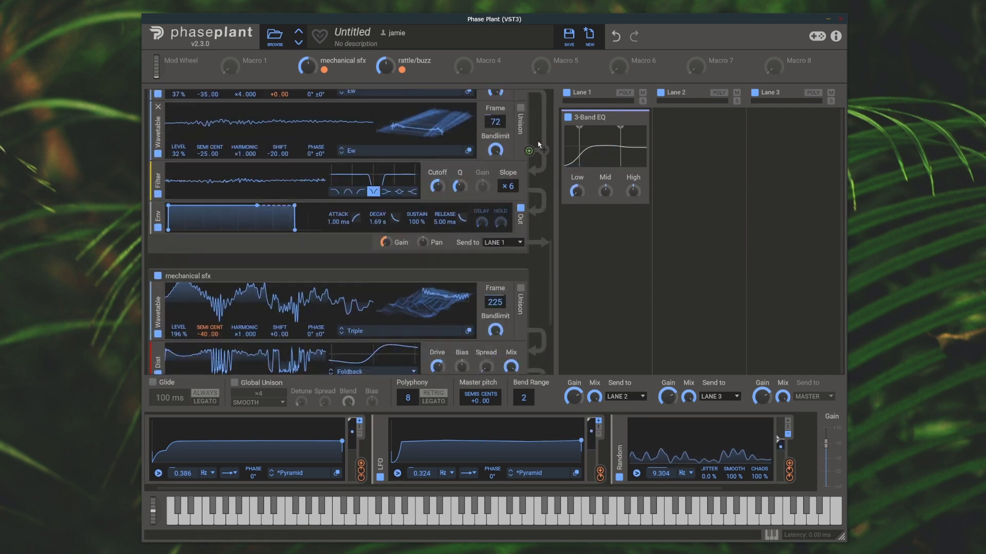
{"action": "scroll", "coordinate": [538, 145], "scroll_direction": "down", "scroll_amount": 5}
{"action": "scroll", "coordinate": [540, 154], "scroll_direction": "down", "scroll_amount": 8}
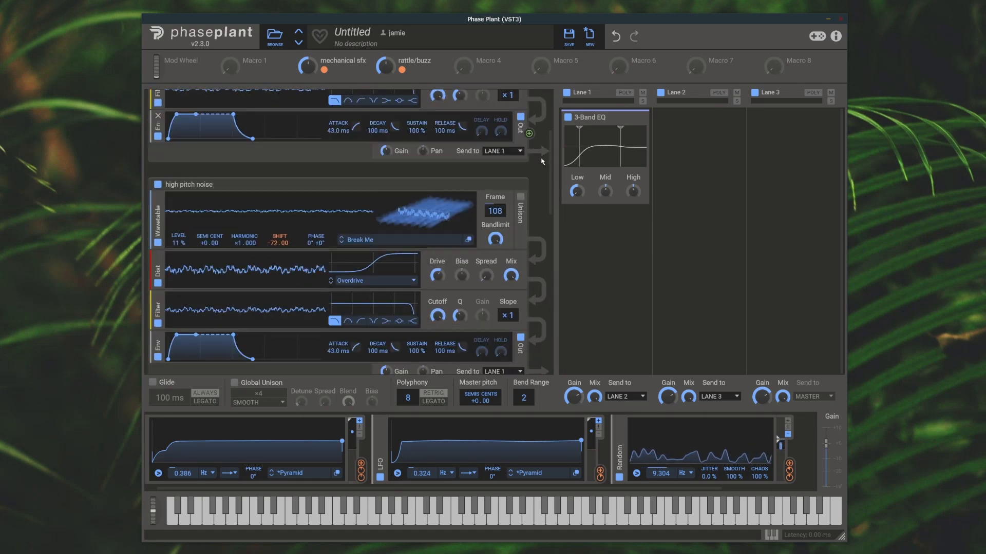
{"action": "scroll", "coordinate": [541, 161], "scroll_direction": "up", "scroll_amount": 5}
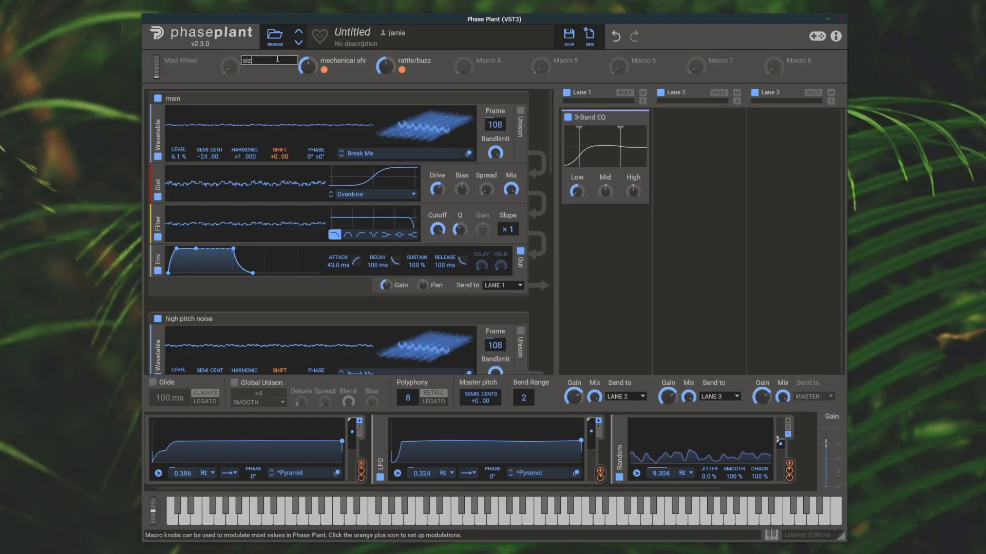
{"action": "type", "text": "e"}
{"action": "key", "text": "Return"}
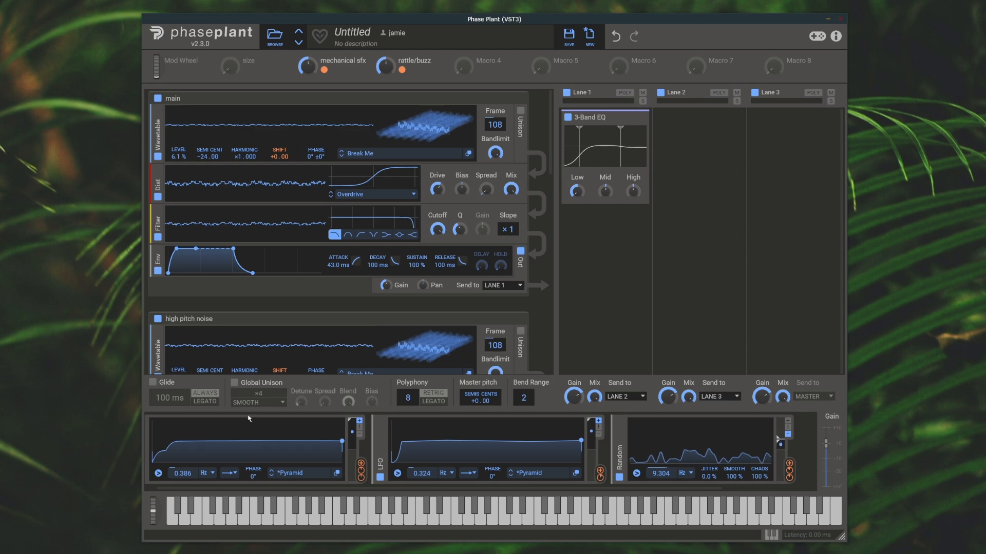
- Add a wavetable generator below Break Me in the main group and load the Squished wavetable into it
{"action": "left_click", "coordinate": [248, 164]}
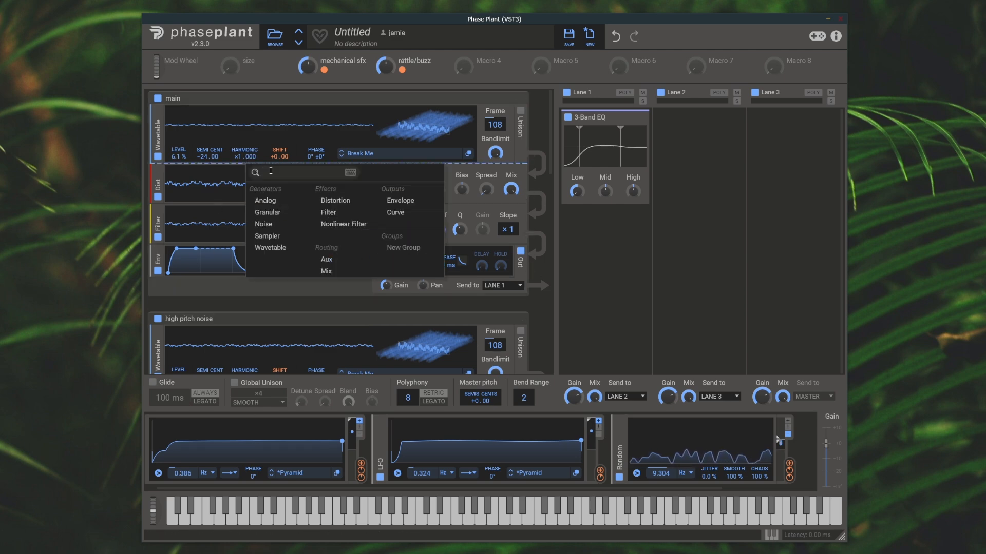
{"action": "left_click", "coordinate": [300, 248]}
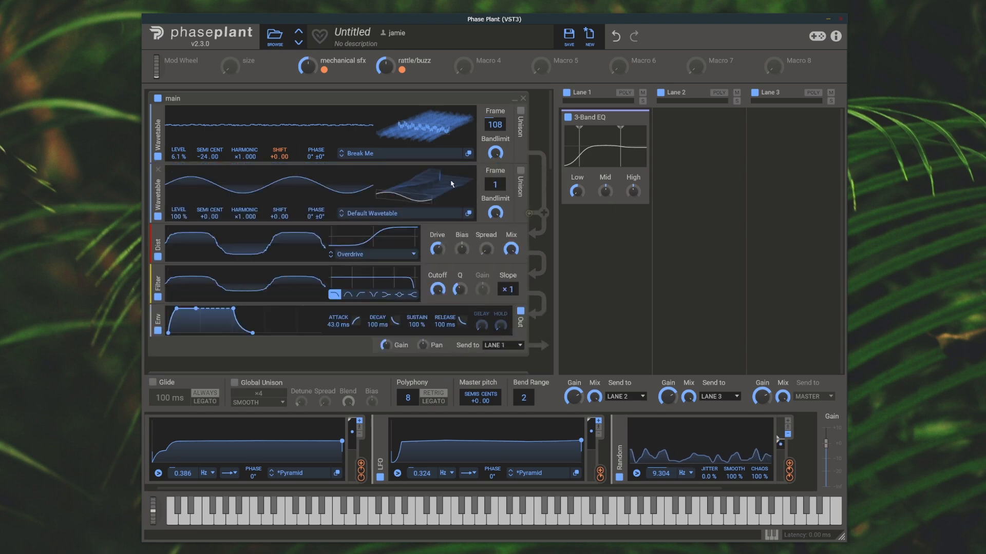
{"action": "left_click", "coordinate": [384, 213]}
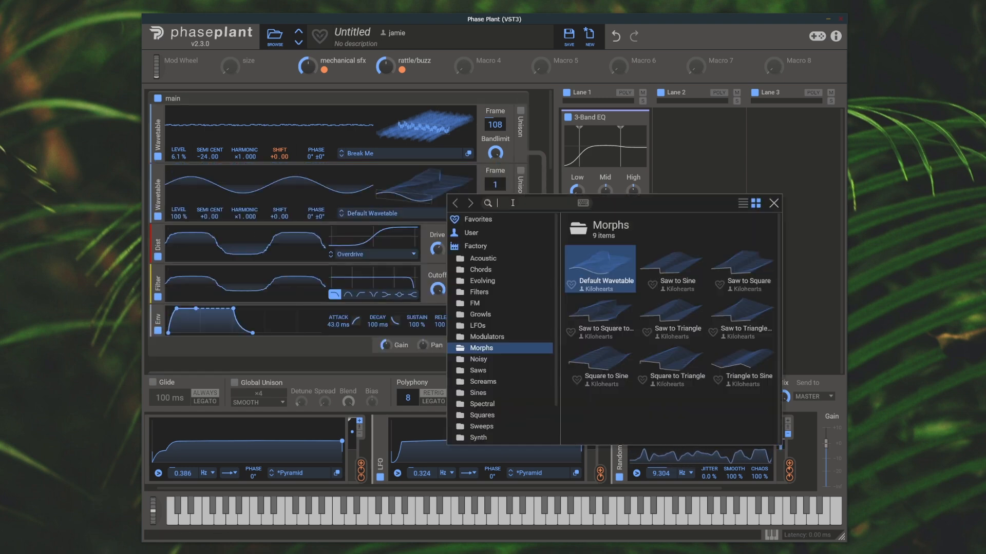
{"action": "type", "text": "squished"}
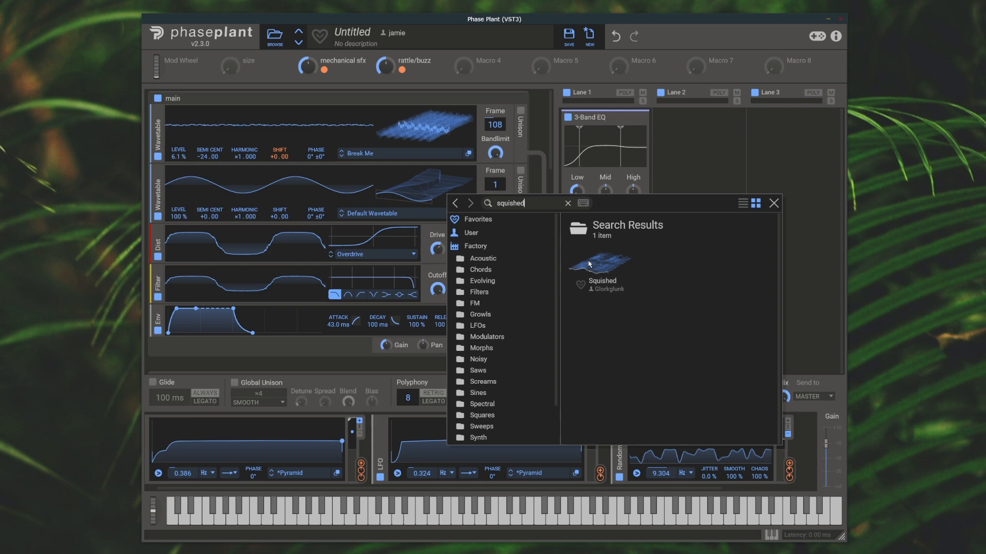
{"action": "double_click", "coordinate": [590, 264]}
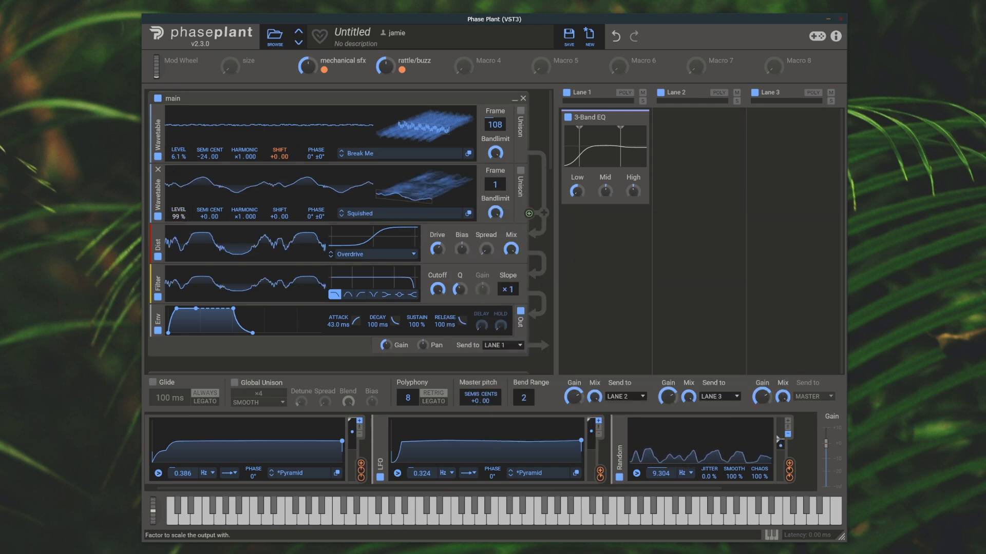
- Set the Squished wavetable's level to 0.0 % and modulate it with the size macro by +25 %
{"action": "left_click_drag", "start_coordinate": [179, 216], "coordinate": [179, 303]}
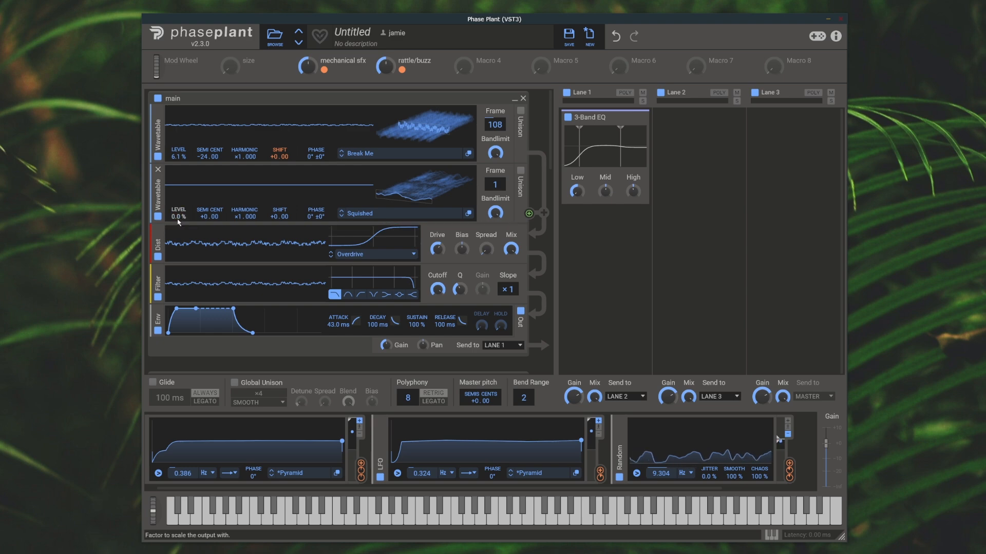
{"action": "left_click_drag", "start_coordinate": [230, 66], "coordinate": [179, 224]}
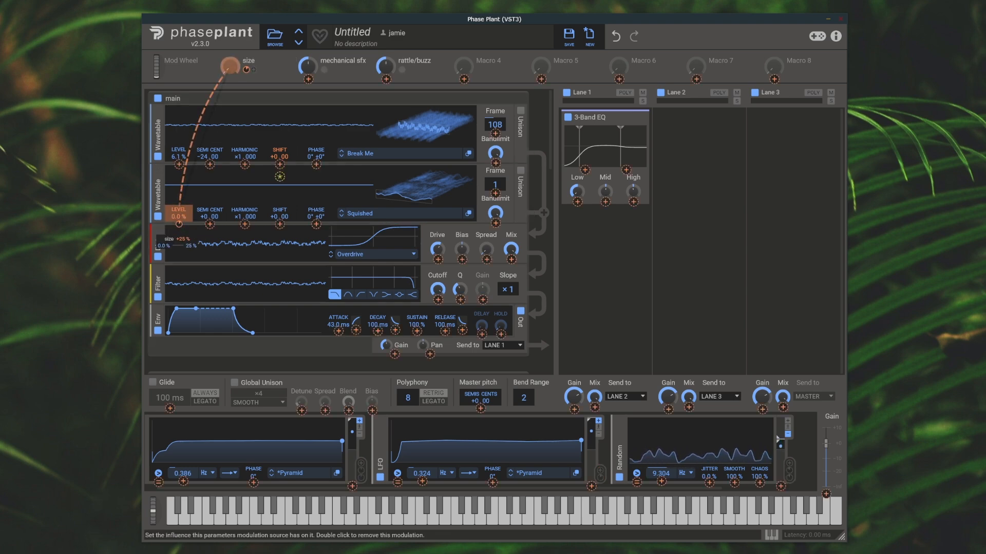
{"action": "left_click", "coordinate": [233, 67]}
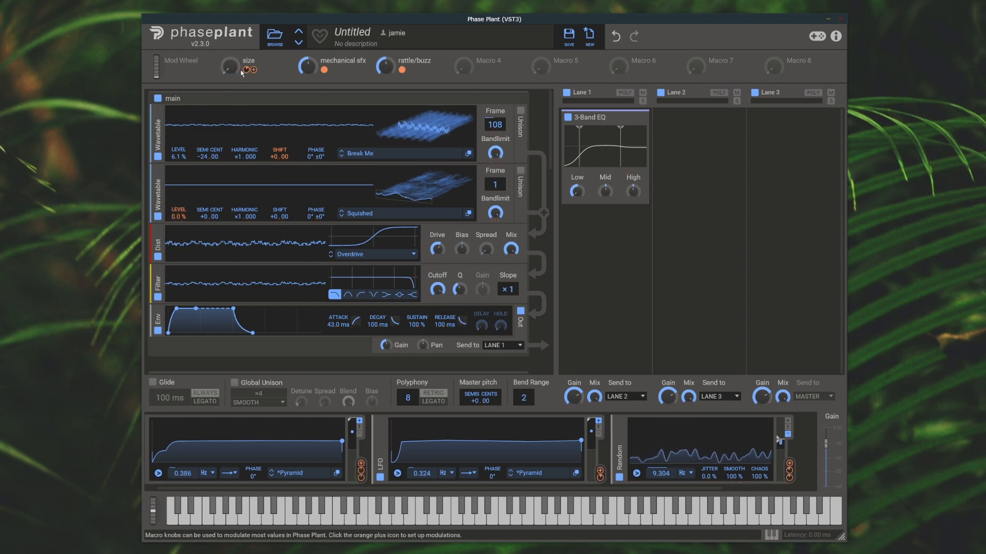
{"action": "mouse_move", "coordinate": [233, 72]}
{"action": "left_mouse_down"}
{"action": "mouse_move", "coordinate": [233, 21]}
{"action": "mouse_move", "coordinate": [234, 74]}
{"action": "left_mouse_up"}
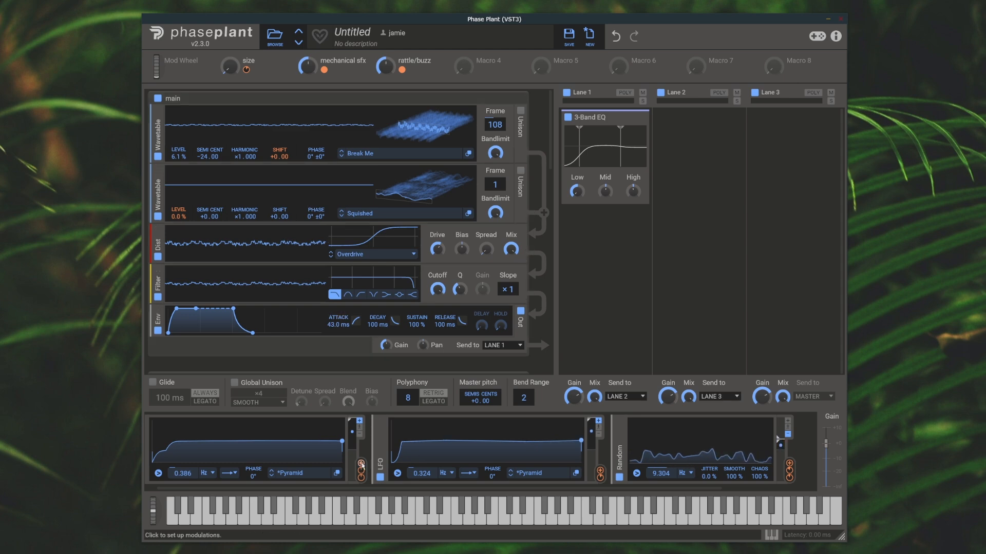
- Modulate the Squished wavetable's shift with the 0.386 Hz LFO by 10 % and set the shift to -43.00
{"action": "left_click_drag", "start_coordinate": [362, 465], "coordinate": [280, 225]}
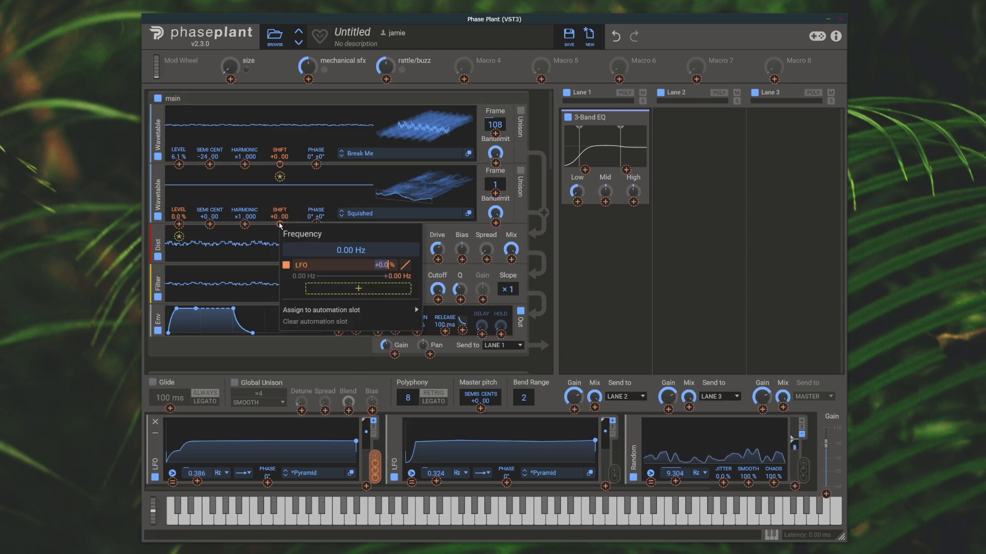
{"action": "type", "text": "10"}
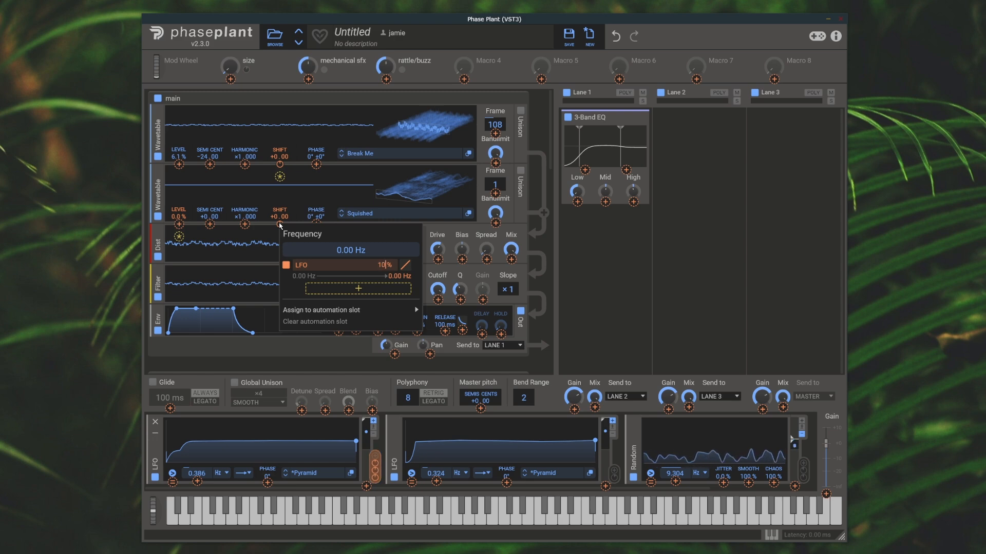
{"action": "key", "text": "Return"}
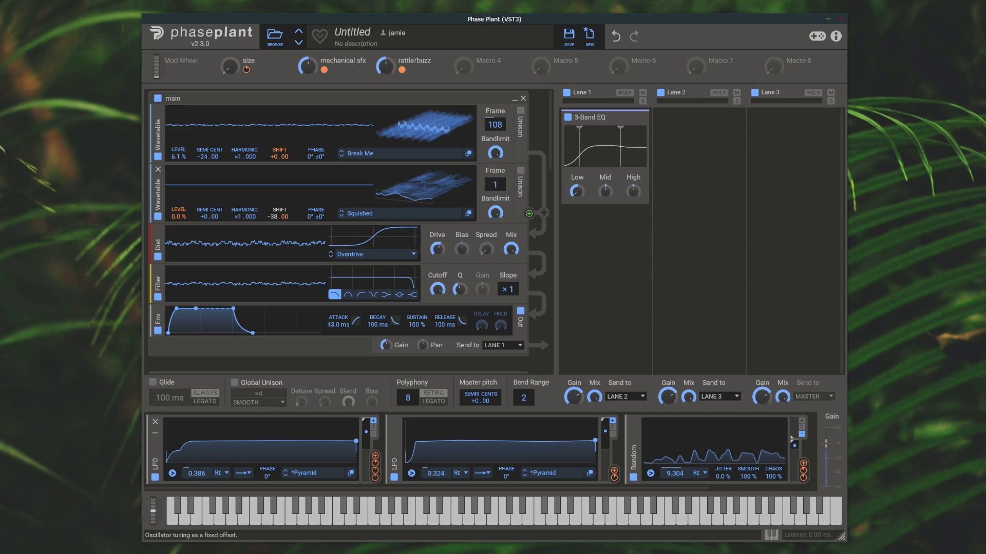
{"action": "left_click_drag", "start_coordinate": [273, 217], "coordinate": [273, 219]}
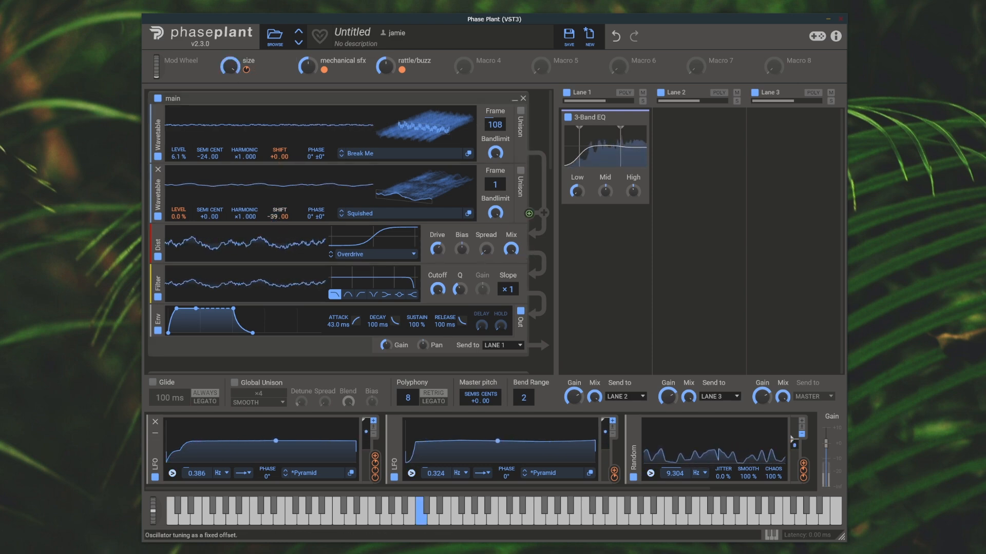
{"action": "left_click_drag", "start_coordinate": [280, 216], "coordinate": [280, 220]}
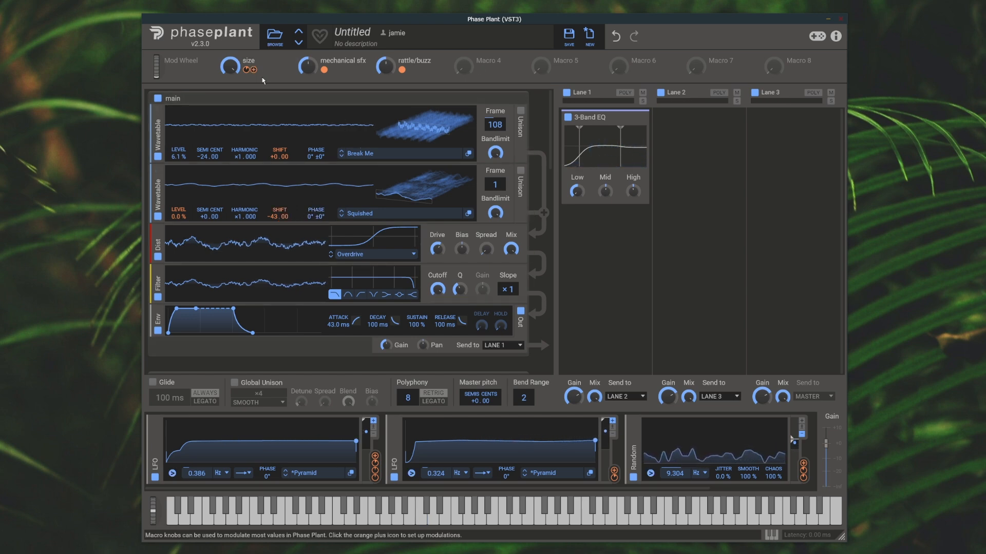
- Modulate the main group's filter cutoff downward with the size macro and adjust the macro's effect on the Squished level
{"action": "left_click", "coordinate": [254, 70]}
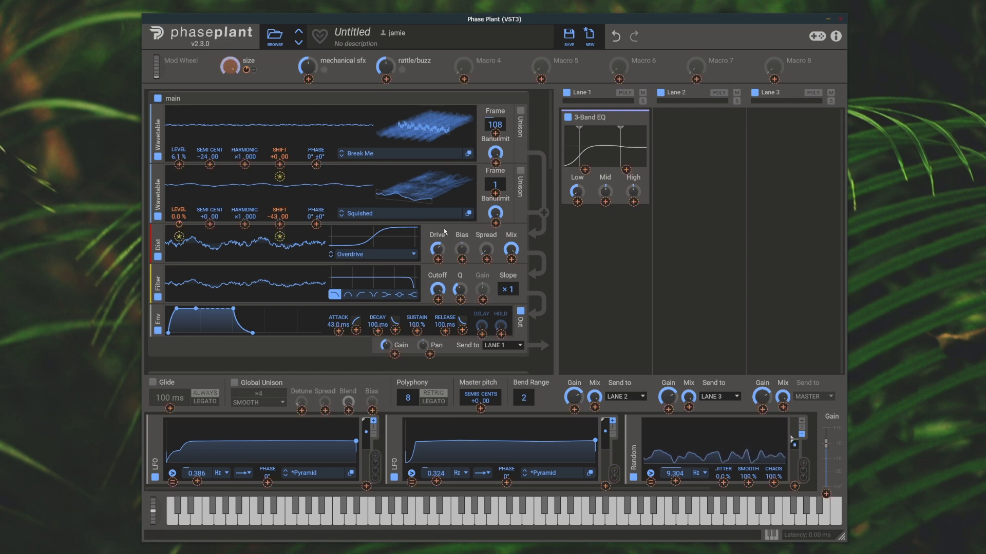
{"action": "left_click", "coordinate": [438, 301]}
{"action": "left_click_drag", "start_coordinate": [436, 300], "coordinate": [437, 321]}
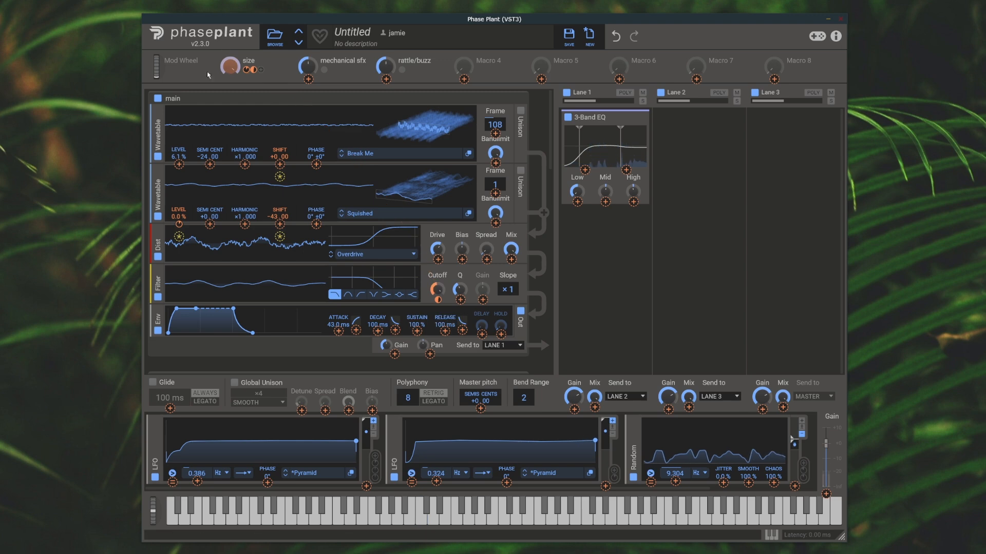
{"action": "left_click_drag", "start_coordinate": [183, 218], "coordinate": [177, 201]}
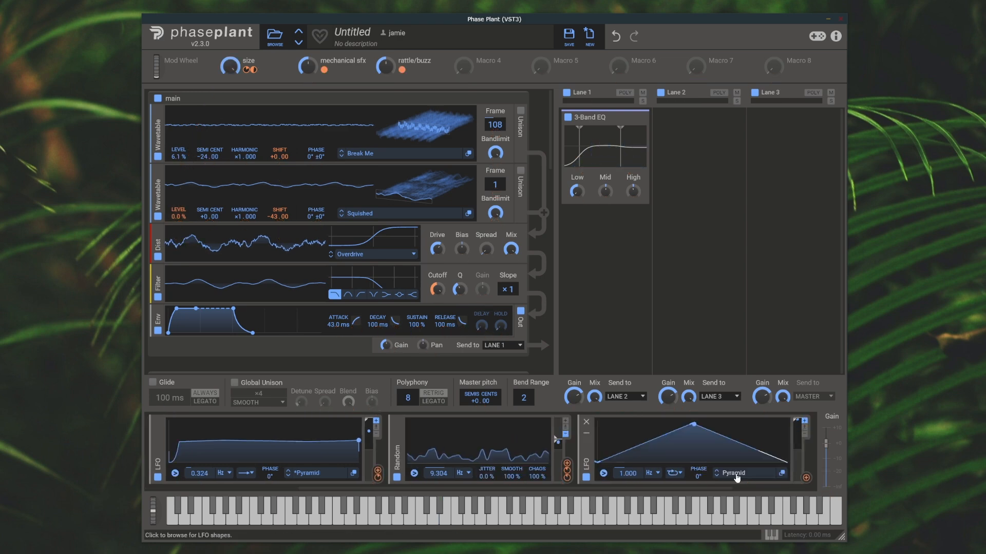
- Load the Gradient shape from the Complex factory set into the new LFO
{"action": "left_click", "coordinate": [753, 475]}
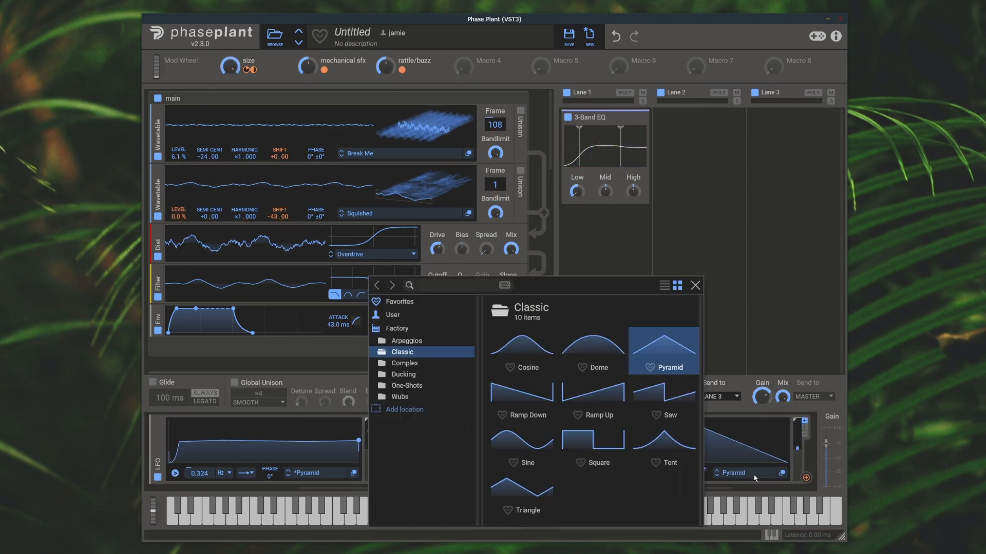
{"action": "left_click", "coordinate": [406, 365]}
{"action": "scroll", "coordinate": [671, 427], "scroll_direction": "down", "scroll_amount": 10}
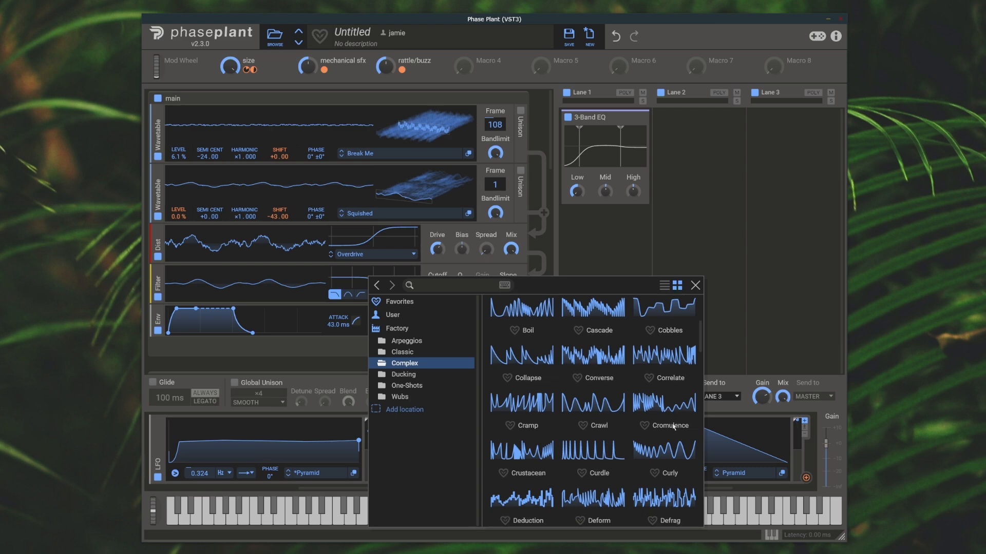
{"action": "scroll", "coordinate": [678, 426], "scroll_direction": "down", "scroll_amount": 2}
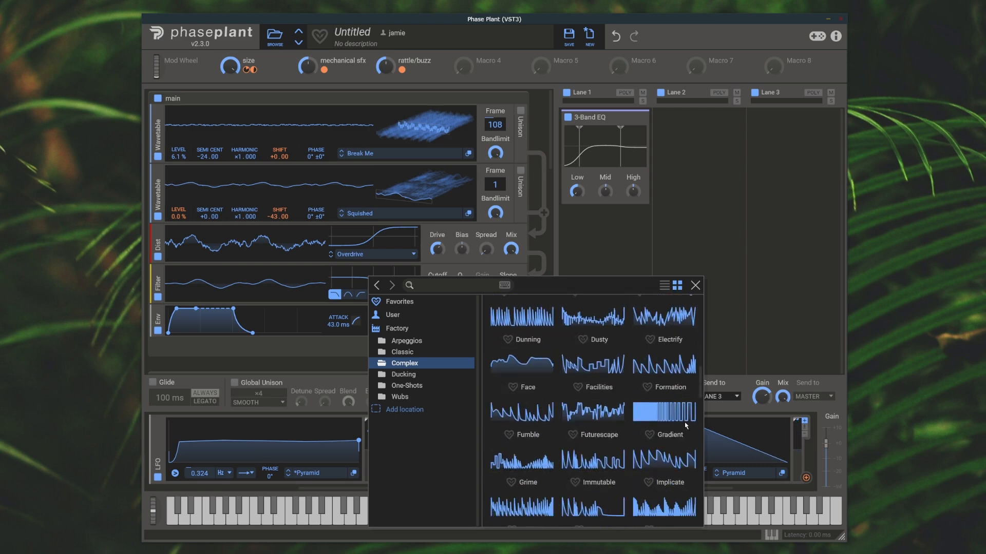
{"action": "double_click", "coordinate": [666, 411]}
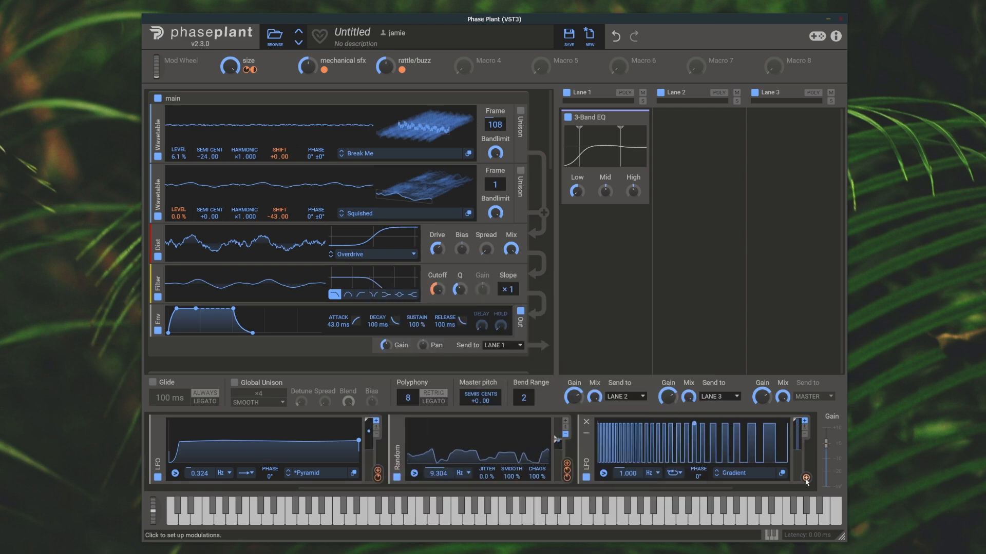
- Assign the Gradient LFO to the Squished wavetable's shift and raise the LFO rate to 100.0 Hz
{"action": "left_click_drag", "start_coordinate": [805, 479], "coordinate": [282, 225]}
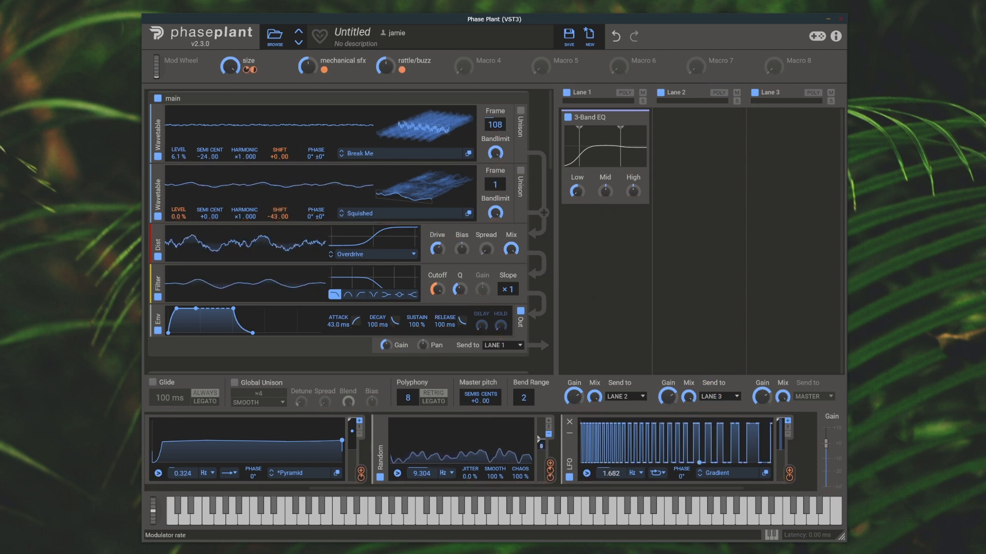
{"action": "left_click_drag", "start_coordinate": [619, 477], "coordinate": [619, 446]}
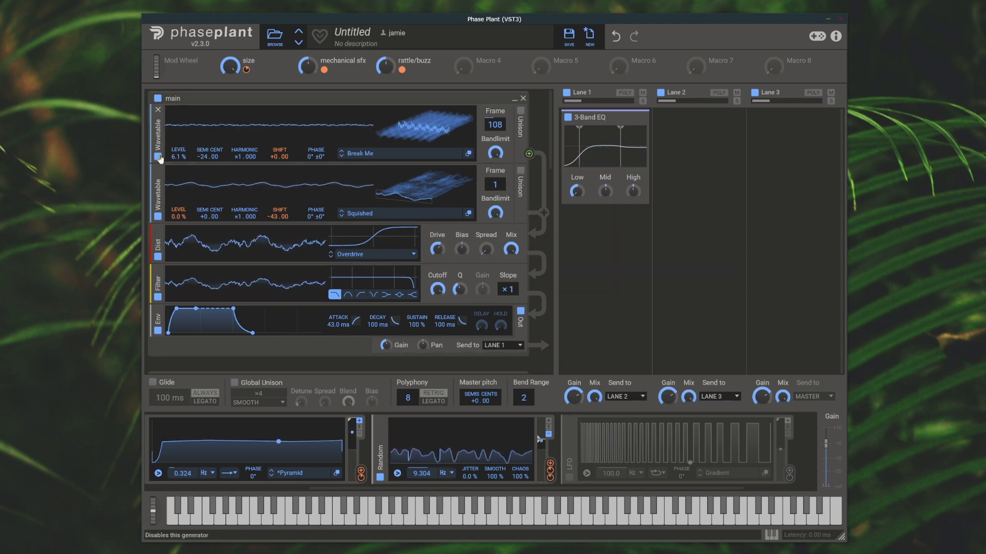
- Isolate the Squished wavetable by disabling Break Me, re-enable the Gradient LFO and fine-tune its modulation depth
{"action": "left_click", "coordinate": [530, 214]}
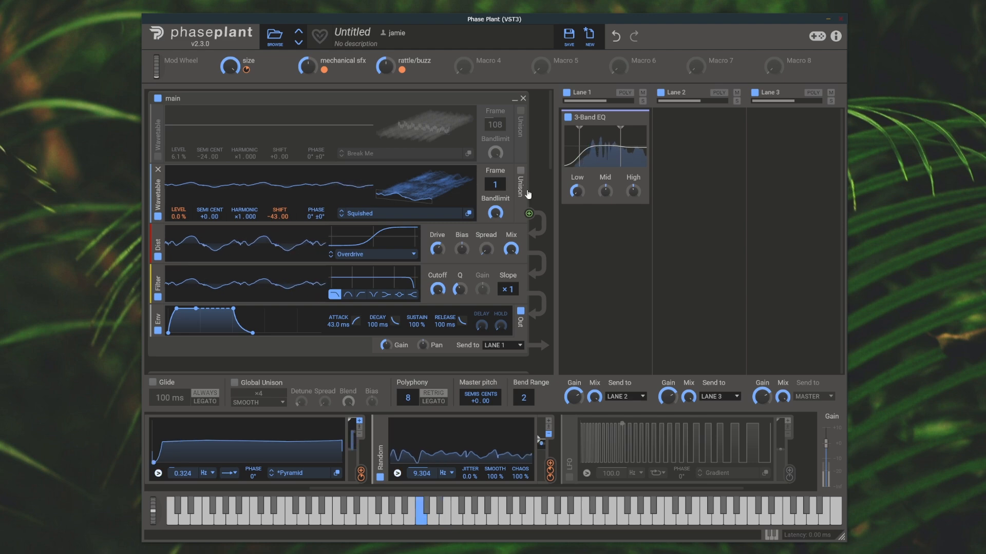
{"action": "left_click", "coordinate": [569, 477]}
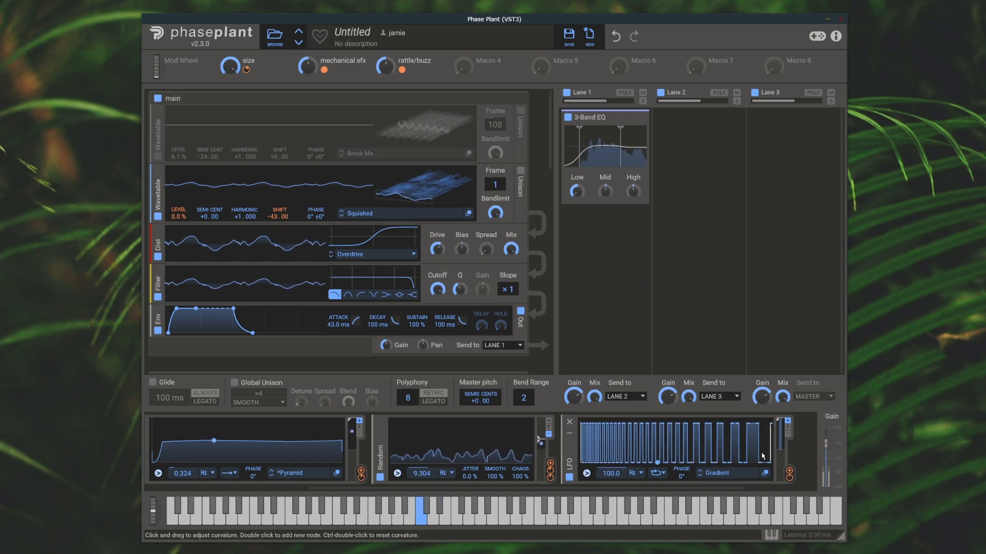
{"action": "mouse_move", "coordinate": [790, 481]}
{"action": "left_click_drag", "start_coordinate": [790, 481], "coordinate": [790, 484]}
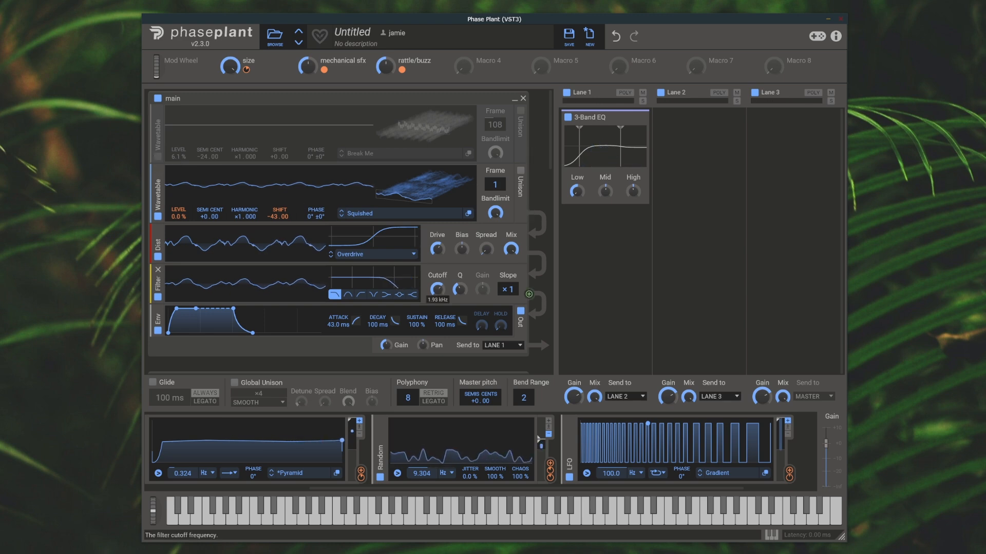
- Set the main filter's cutoff to about 1.9 kHz and rebalance the size macro's Squished level against the re-enabled Break Me wavetable
{"action": "mouse_move", "coordinate": [437, 289]}
{"action": "left_mouse_down"}
{"action": "mouse_move", "coordinate": [438, 302]}
{"action": "mouse_move", "coordinate": [437, 291]}
{"action": "left_mouse_up"}
{"action": "left_click", "coordinate": [158, 156]}
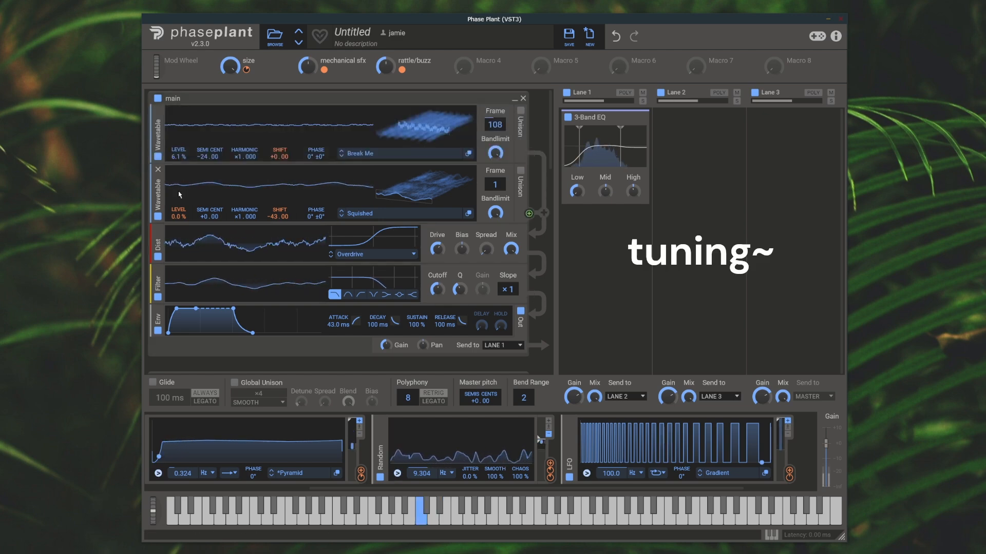
{"action": "left_click_drag", "start_coordinate": [178, 225], "coordinate": [179, 230]}
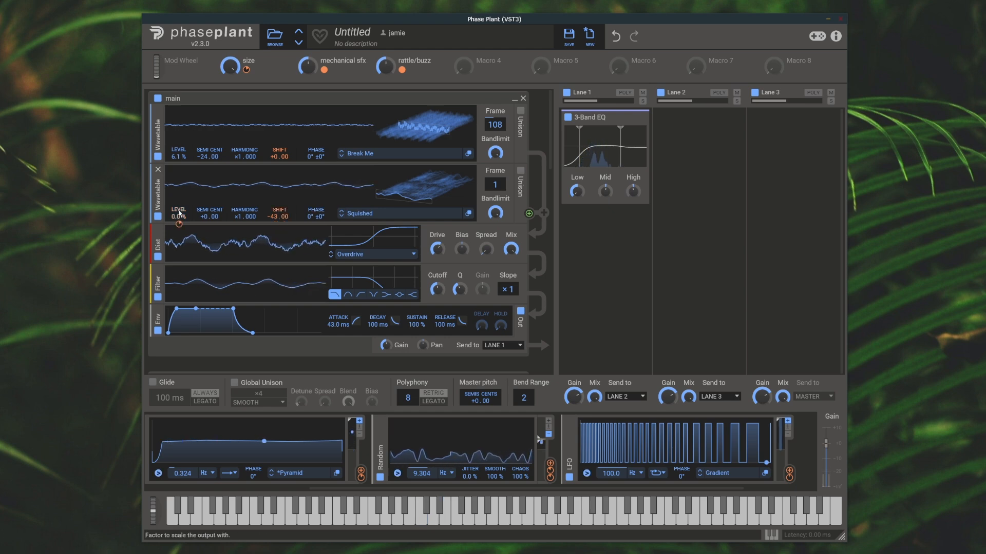
- Add a new wavetable oscillator followed by its own envelope output at the end of the main group
{"action": "scroll", "coordinate": [284, 215], "scroll_direction": "down", "scroll_amount": 5}
{"action": "left_click", "coordinate": [284, 223]}
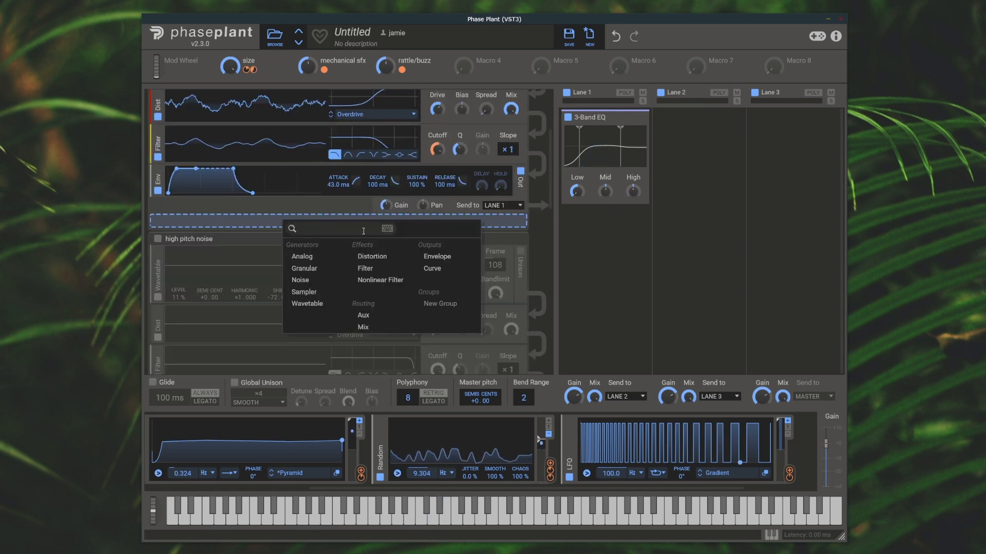
{"action": "left_click", "coordinate": [308, 289]}
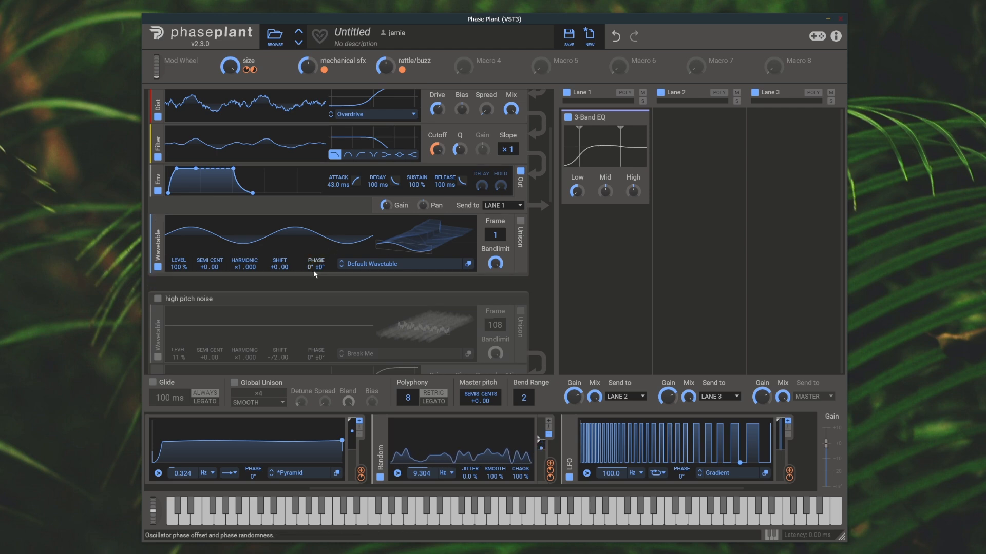
{"action": "left_click", "coordinate": [335, 277]}
{"action": "left_click", "coordinate": [465, 312]}
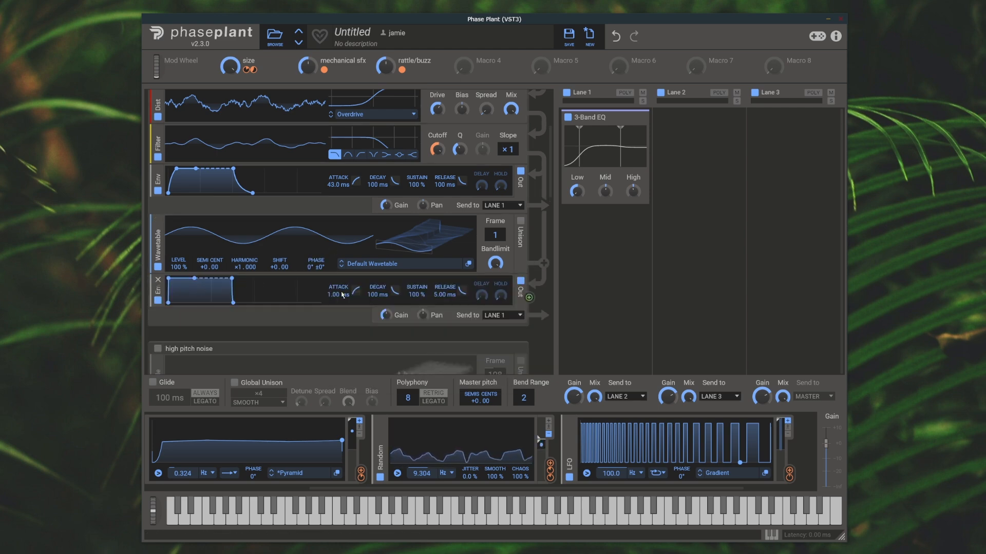
- Load the Cloud wavetable into the new oscillator, lower its level to 0% and assign the size macro to that level at about 23%
{"action": "left_click", "coordinate": [389, 265]}
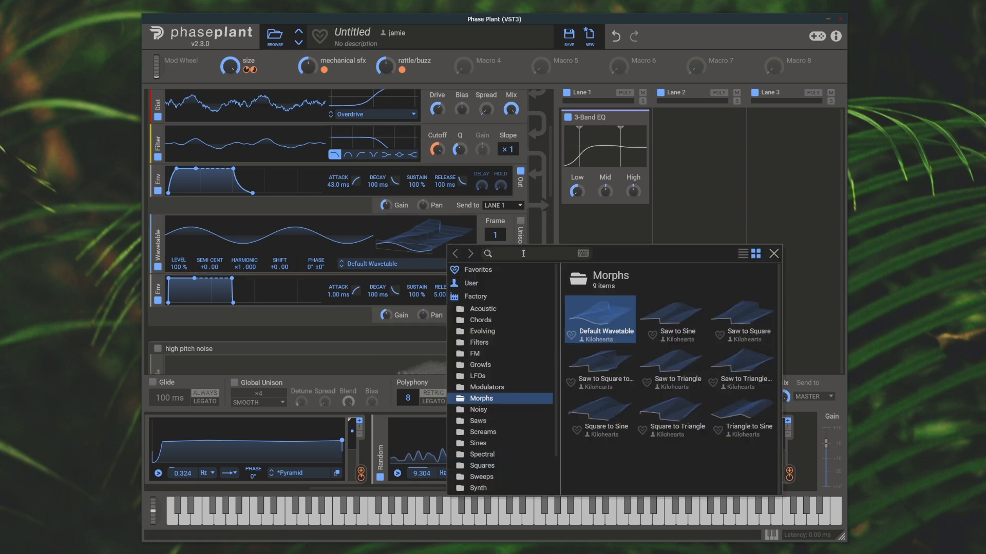
{"action": "type", "text": "cloud"}
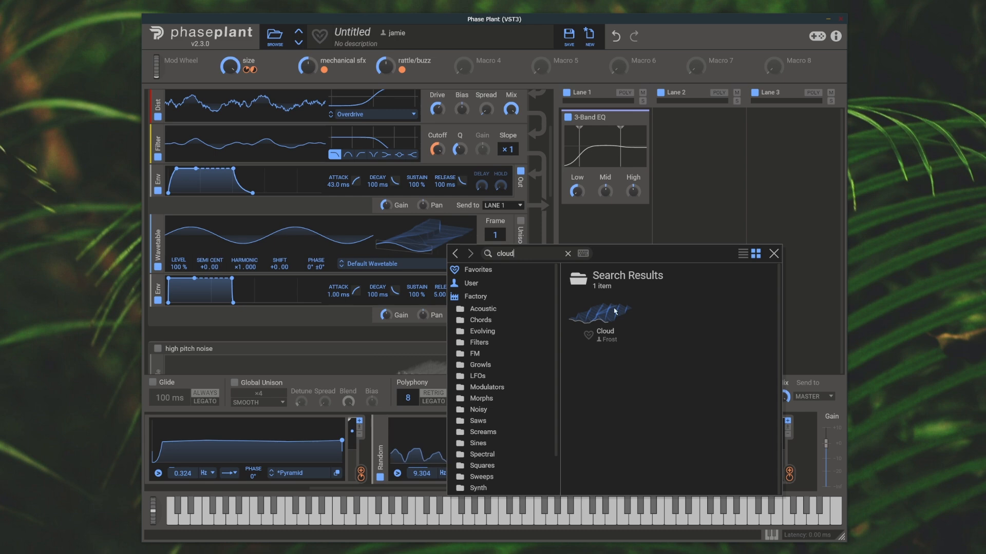
{"action": "double_click", "coordinate": [615, 312]}
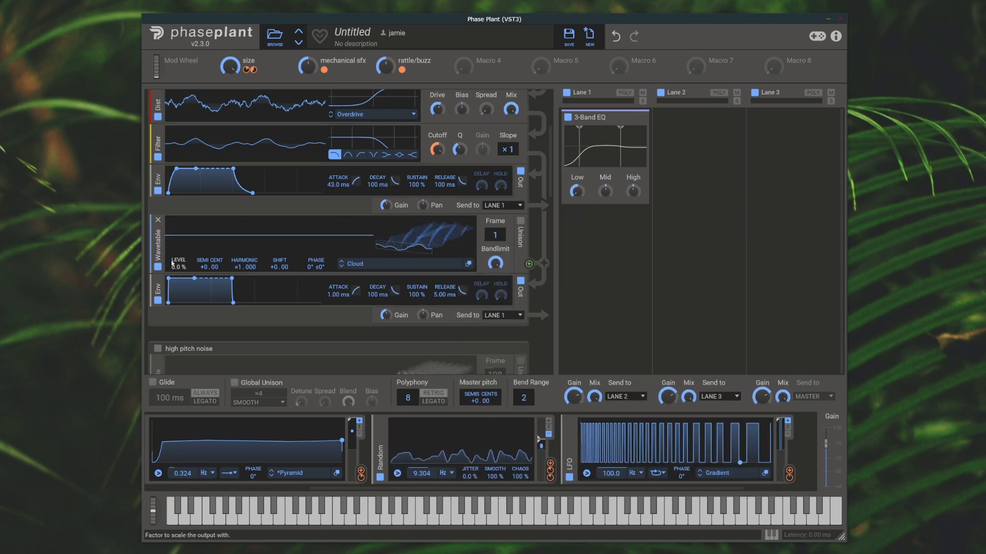
{"action": "mouse_move", "coordinate": [230, 66]}
{"action": "left_mouse_down"}
{"action": "mouse_move", "coordinate": [169, 261]}
{"action": "mouse_move", "coordinate": [178, 274]}
{"action": "mouse_move", "coordinate": [179, 258]}
{"action": "left_mouse_up"}
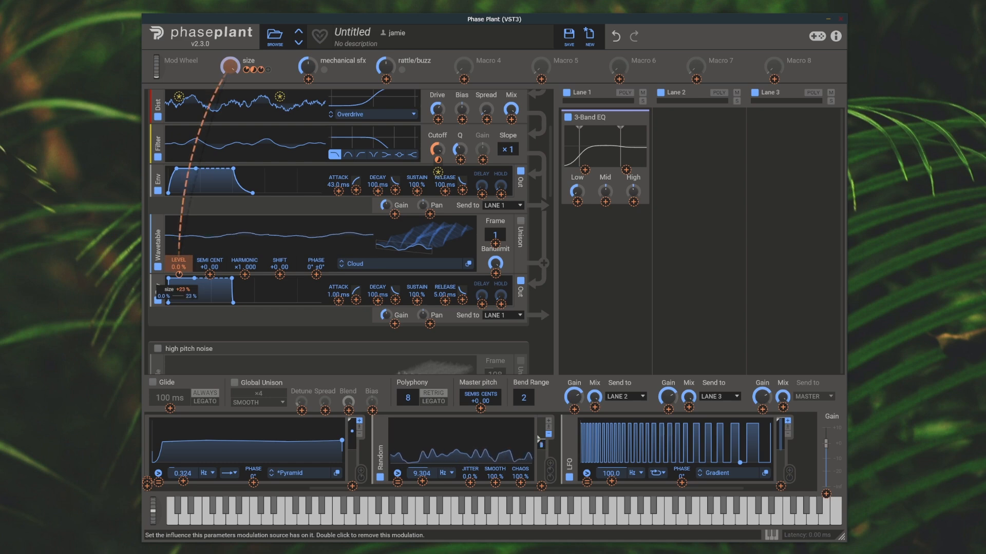
- Tune the Cloud wavetable to -20.00 semitones with harmonic ×2.000 and set its envelope's release to 100 ms
{"action": "right_click", "coordinate": [207, 267]}
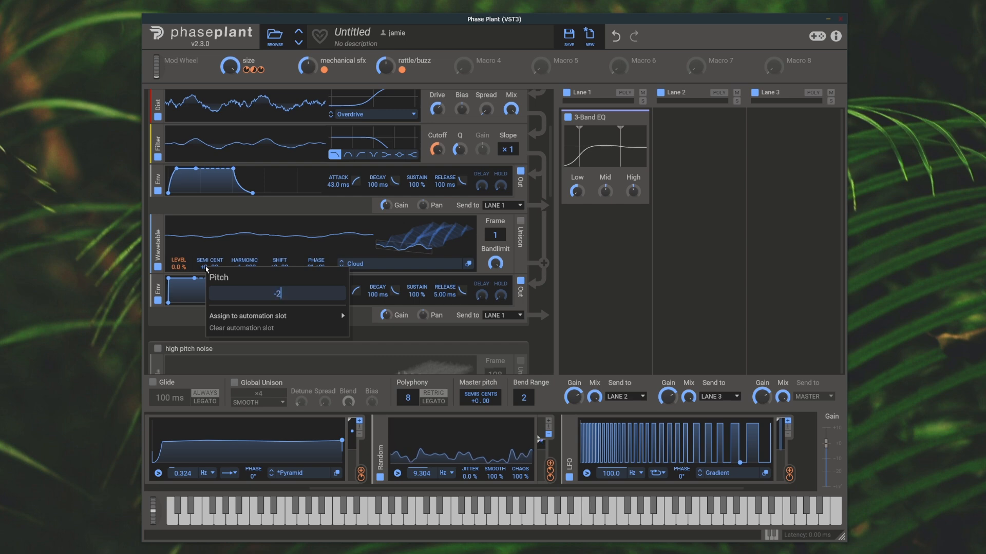
{"action": "key", "text": "Return"}
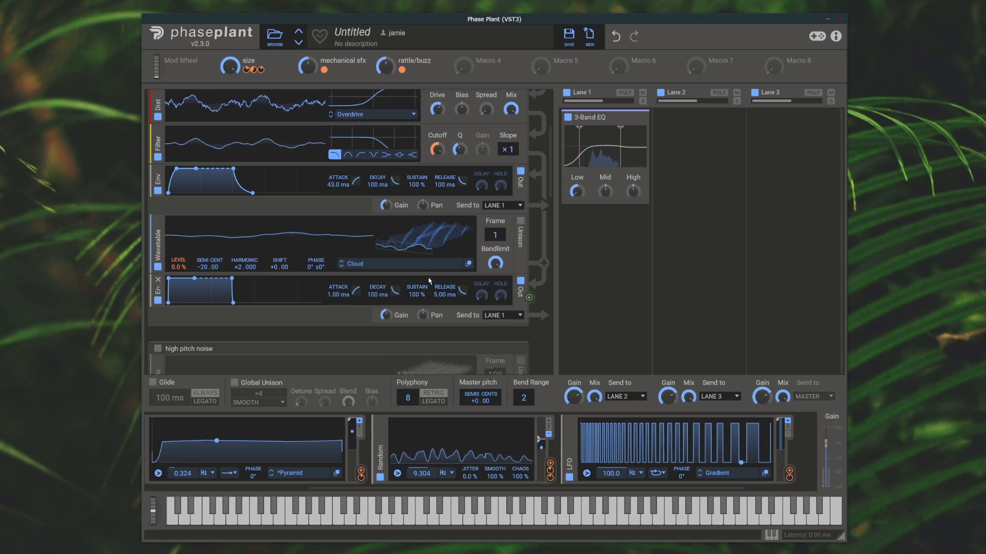
{"action": "right_click", "coordinate": [441, 301]}
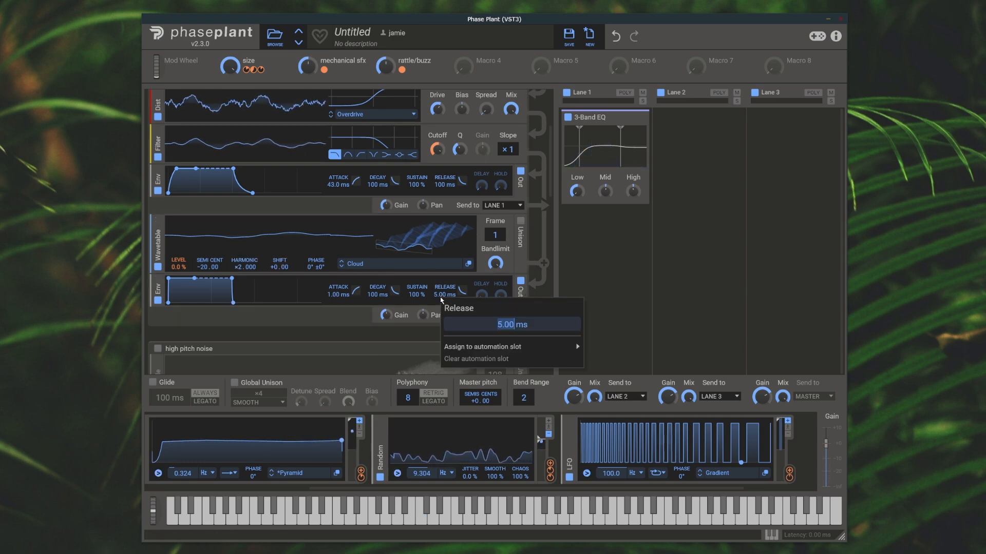
{"action": "type", "text": "1"}
{"action": "key", "text": "Return"}
- Insert a band-pass filter between the Cloud wavetable and its envelope and adjust the filter's cutoff
{"action": "left_click", "coordinate": [438, 276]}
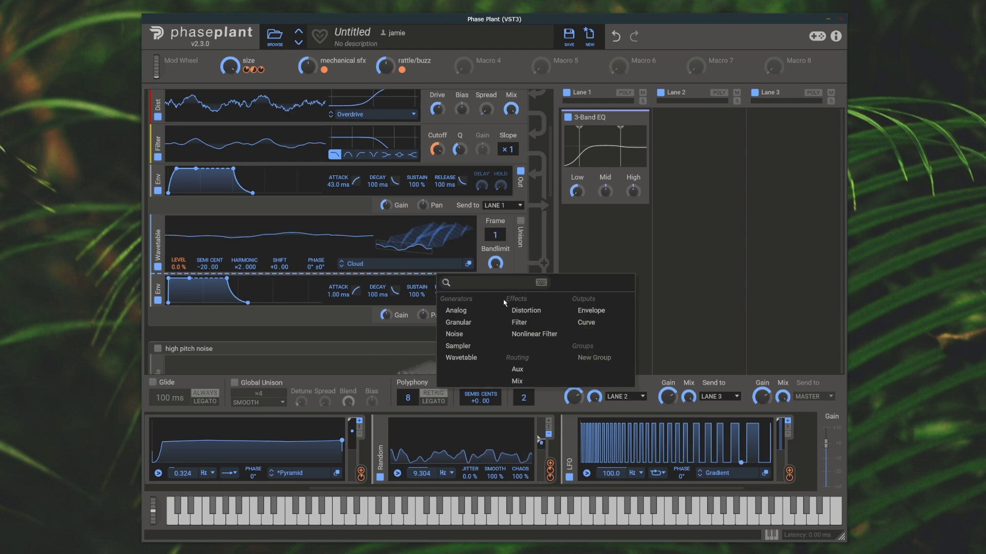
{"action": "left_click", "coordinate": [519, 322]}
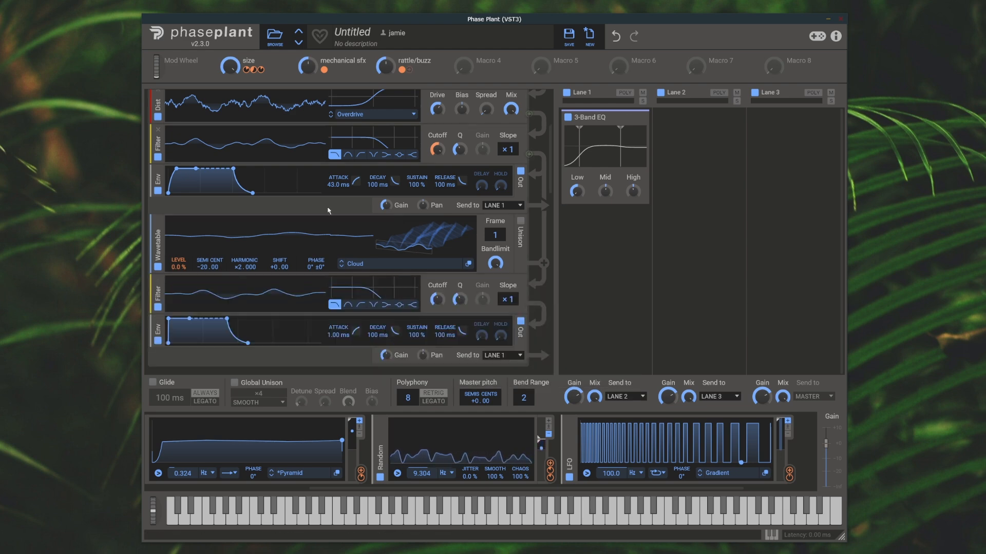
{"action": "left_click", "coordinate": [353, 305]}
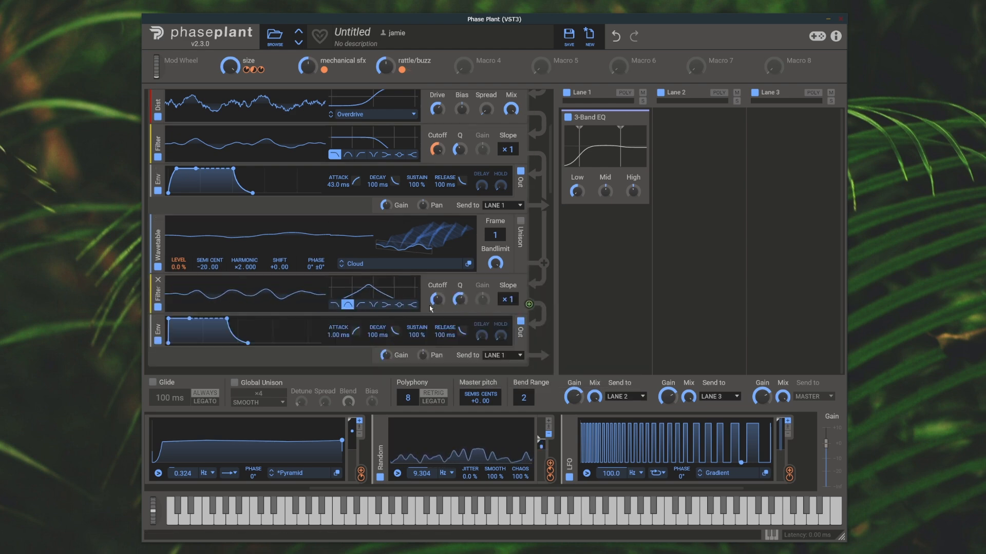
{"action": "left_click_drag", "start_coordinate": [437, 299], "coordinate": [437, 296]}
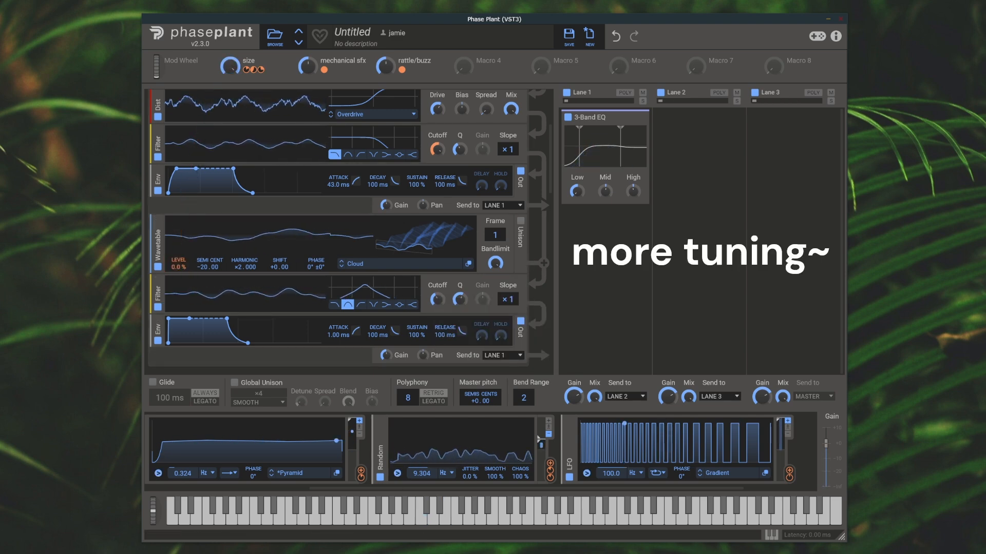
- Assign the 0.386 Hz Pyramid LFO to the Cloud wavetable's shift and set the oscillator's pitch to -14.00 semitones
{"action": "right_click", "coordinate": [282, 276]}
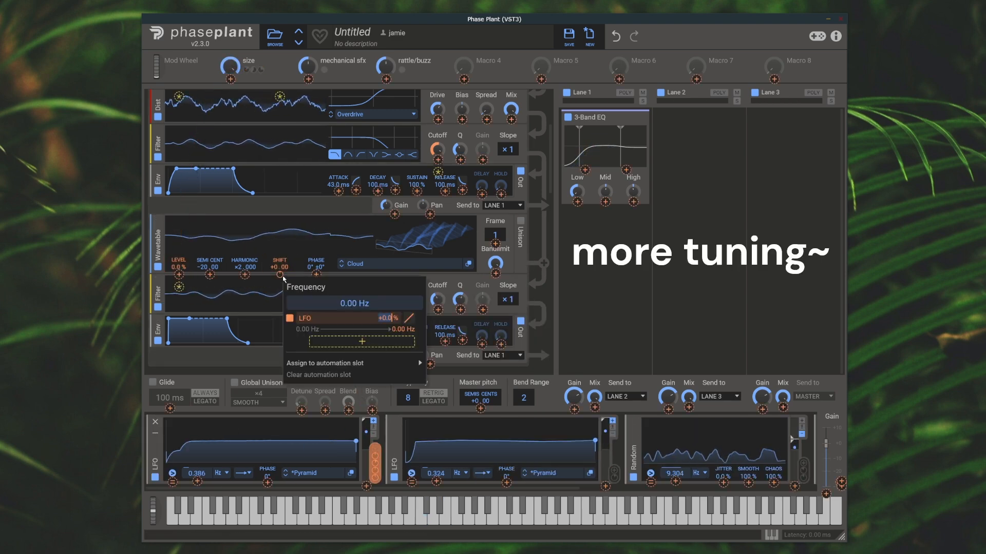
{"action": "left_click", "coordinate": [281, 276]}
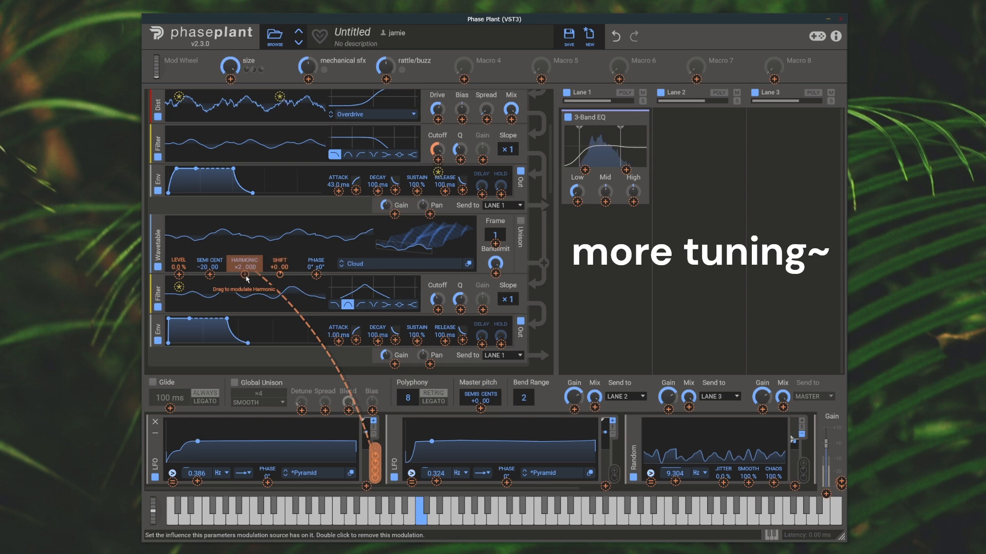
{"action": "left_click_drag", "start_coordinate": [204, 267], "coordinate": [204, 258]}
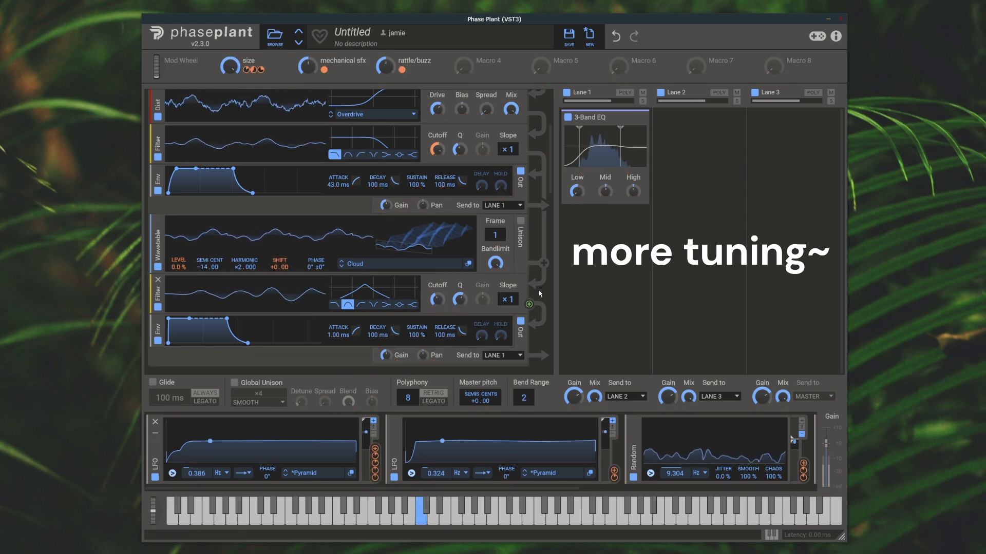
- Assign the Random modulator to the Cloud wavetable's shift and fine-tune its depth to about 1.8%
{"action": "left_click_drag", "start_coordinate": [803, 470], "coordinate": [279, 275]}
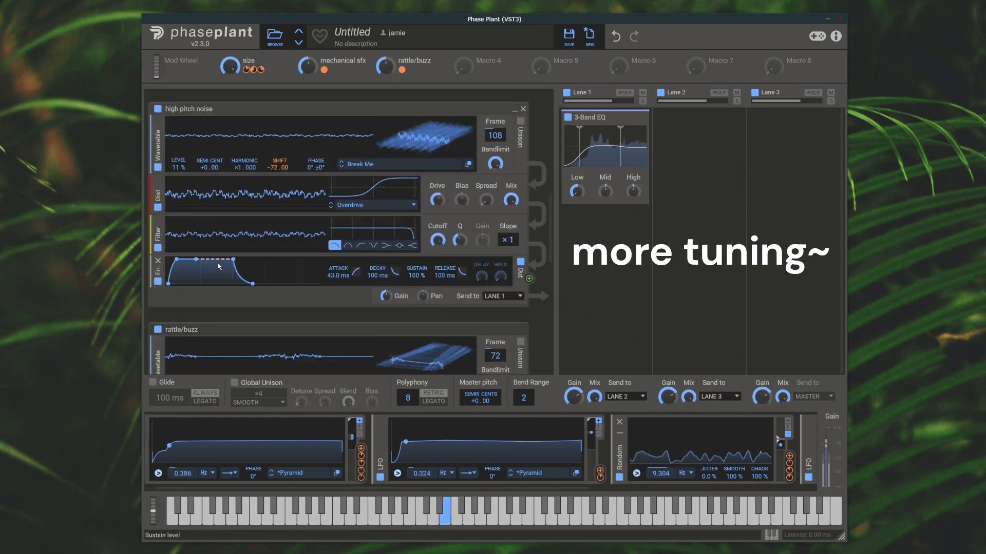
{"action": "scroll", "coordinate": [221, 256], "scroll_direction": "up", "scroll_amount": 12}
{"action": "scroll", "coordinate": [192, 198], "scroll_direction": "down", "scroll_amount": 5}
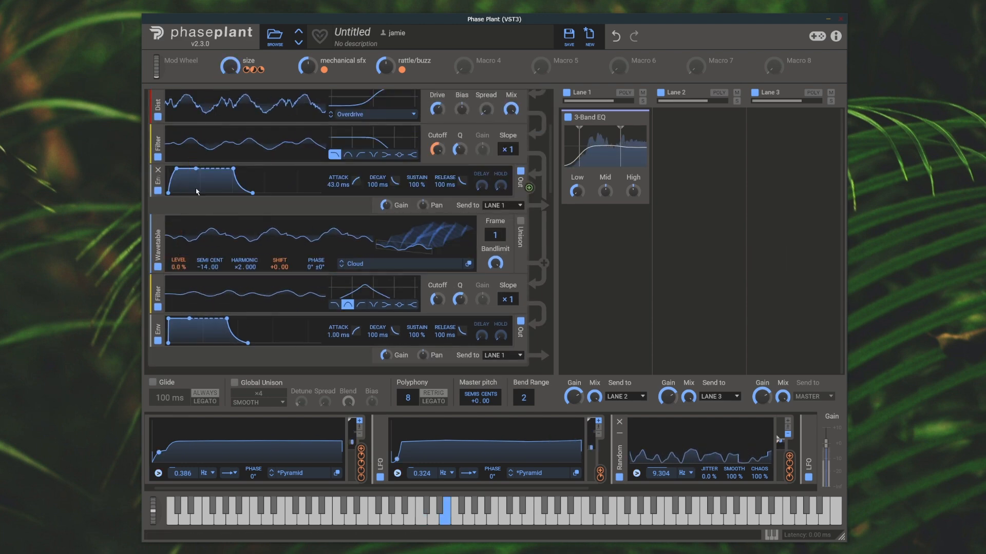
{"action": "scroll", "coordinate": [247, 441], "scroll_direction": "up", "scroll_amount": 1}
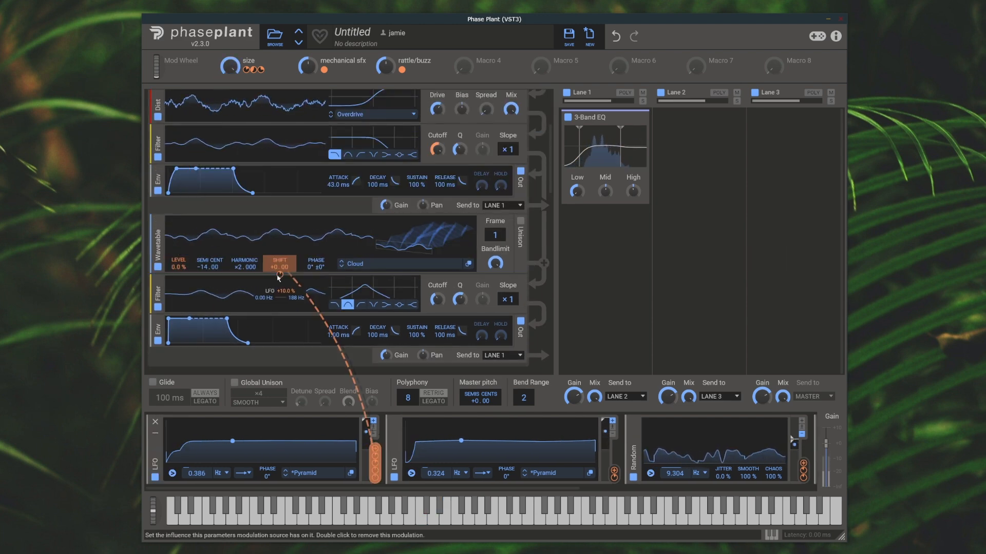
{"action": "left_click_drag", "start_coordinate": [802, 468], "coordinate": [280, 275]}
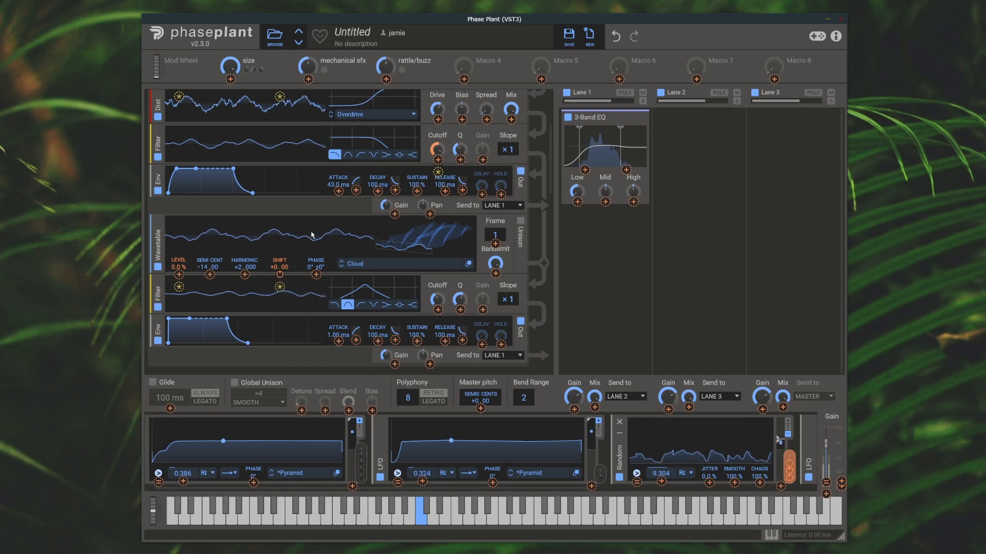
{"action": "left_click_drag", "start_coordinate": [280, 275], "coordinate": [280, 276]}
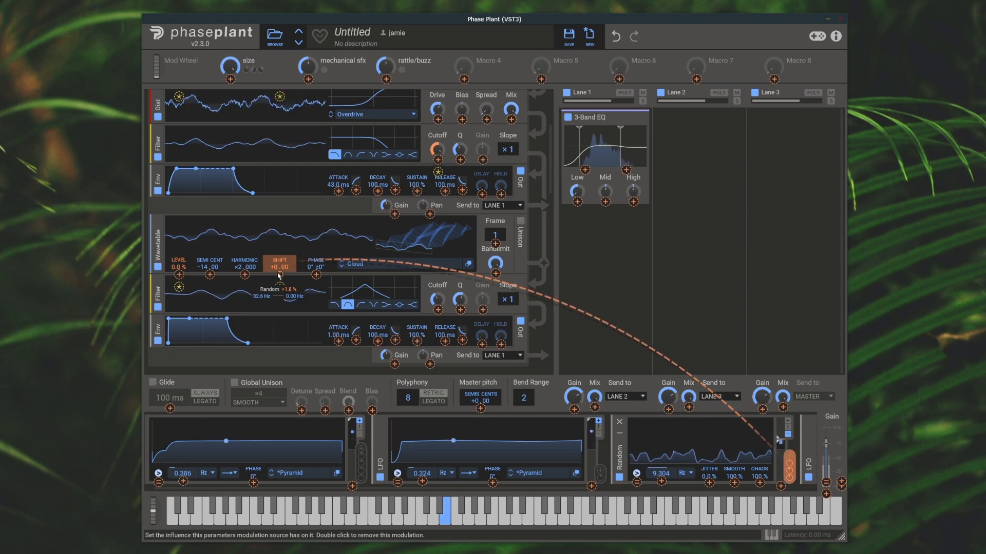
- Re-enable the high pitch noise, rattle/buzz and mechanical sfx groups
{"action": "scroll", "coordinate": [201, 240], "scroll_direction": "down", "scroll_amount": 3}
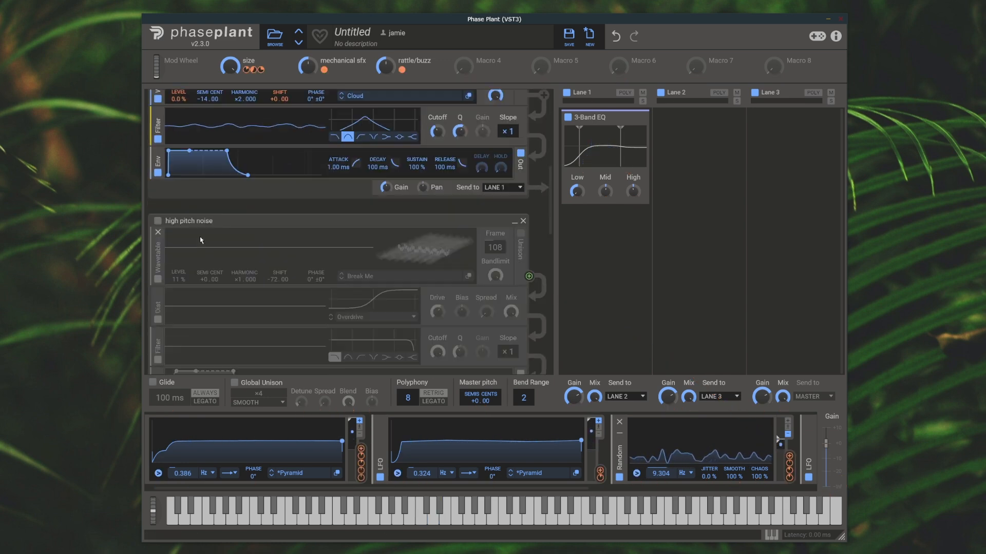
{"action": "left_click", "coordinate": [157, 222]}
{"action": "scroll", "coordinate": [157, 225], "scroll_direction": "down", "scroll_amount": 5}
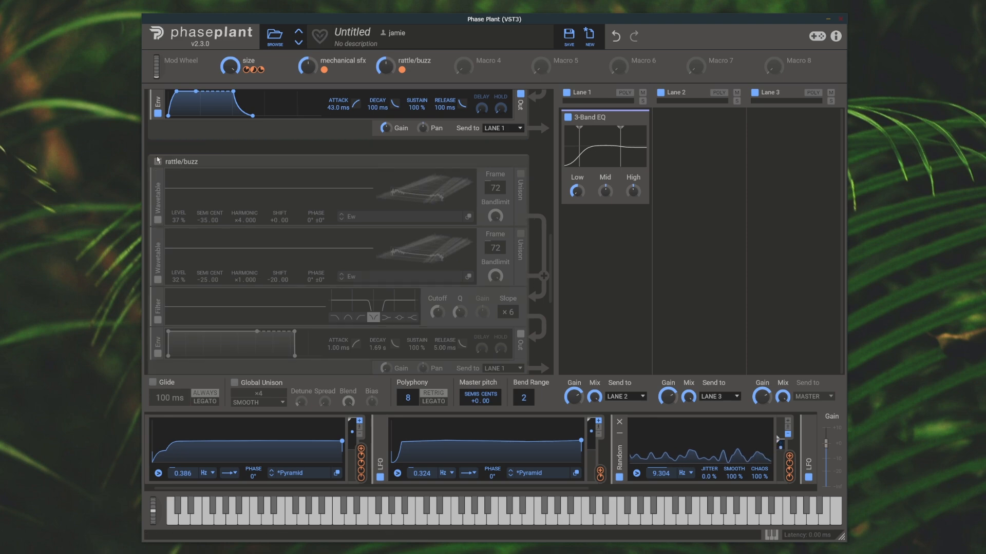
{"action": "left_click", "coordinate": [157, 162]}
{"action": "scroll", "coordinate": [158, 164], "scroll_direction": "down", "scroll_amount": 4}
{"action": "left_click", "coordinate": [158, 204]}
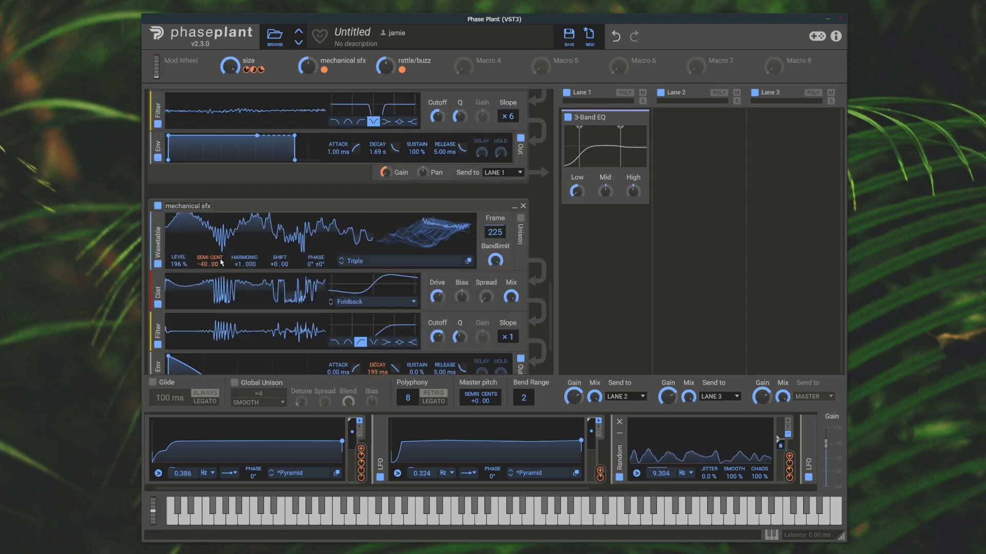
{"action": "scroll", "coordinate": [218, 280], "scroll_direction": "up", "scroll_amount": 4}
{"action": "scroll", "coordinate": [218, 288], "scroll_direction": "up", "scroll_amount": 5}
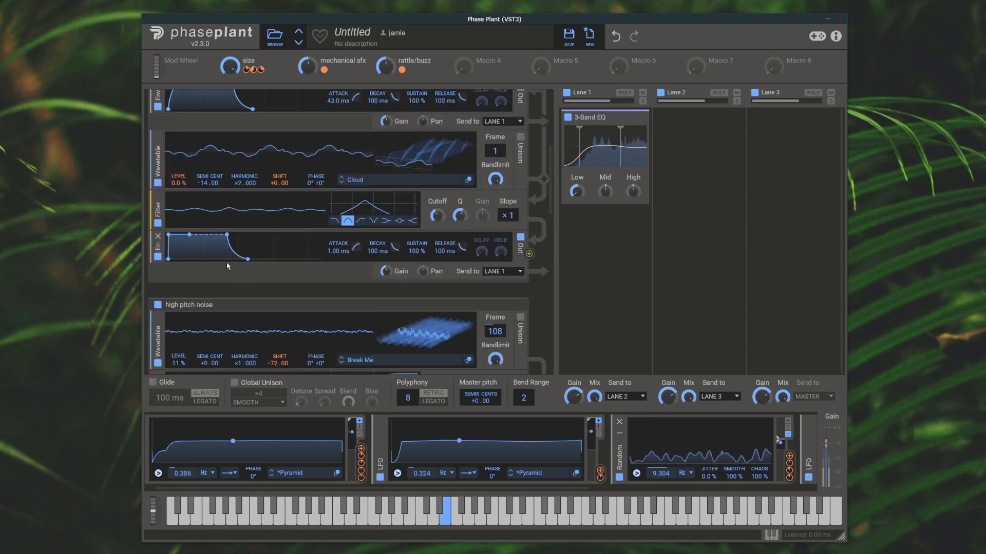
- Add a third wavetable oscillator to the rattle/buzz group and load the Cronch wavetable into it
{"action": "scroll", "coordinate": [227, 265], "scroll_direction": "down", "scroll_amount": 5}
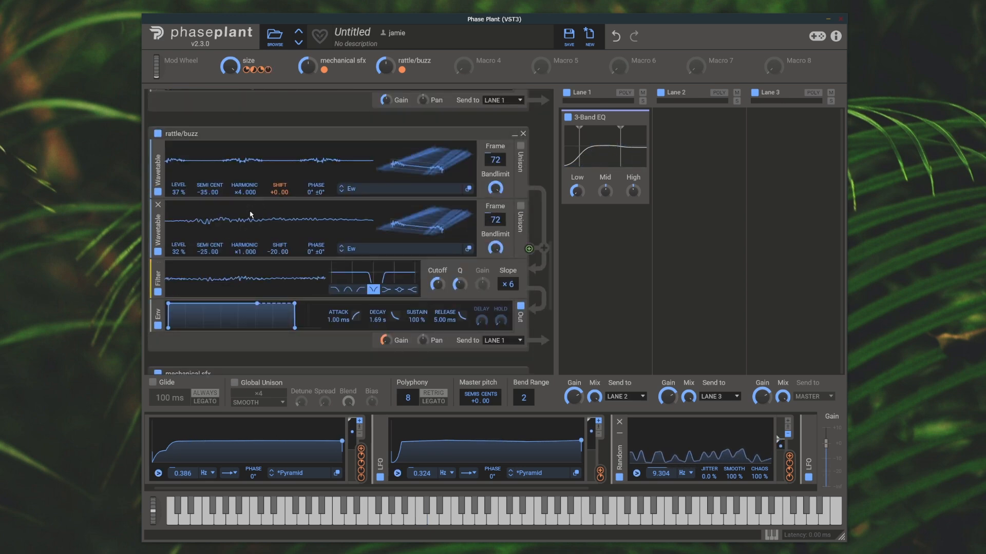
{"action": "left_click", "coordinate": [261, 262]}
{"action": "left_click", "coordinate": [296, 344]}
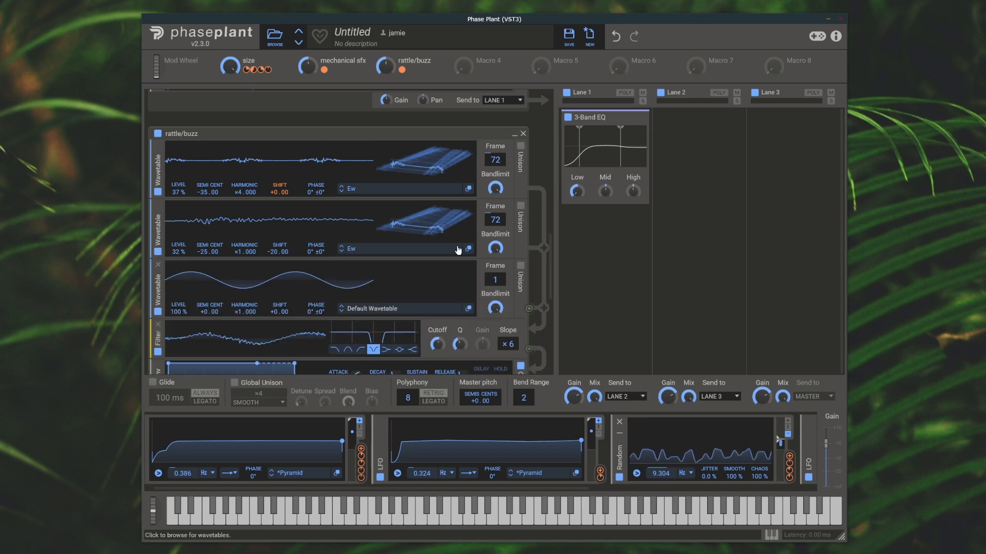
{"action": "left_click", "coordinate": [399, 311]}
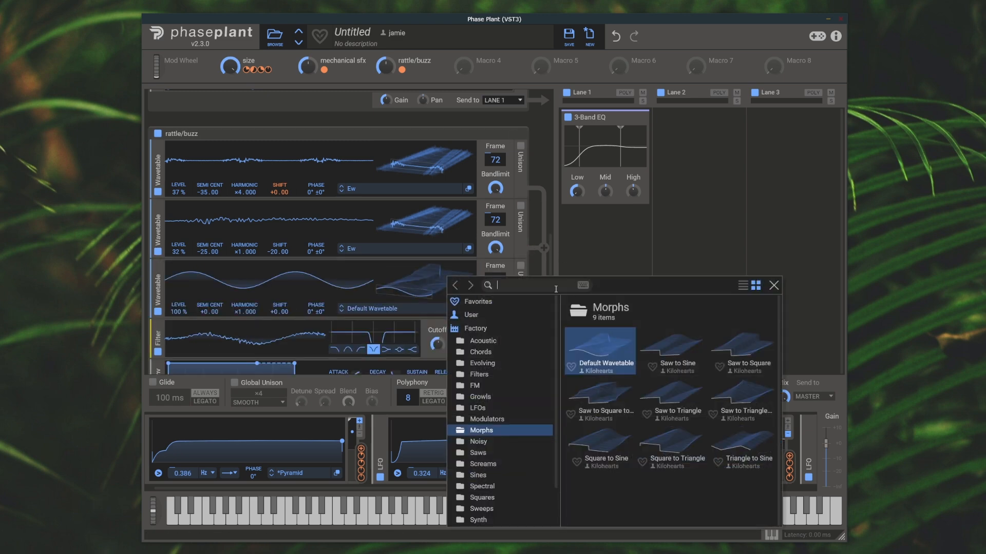
{"action": "type", "text": "cronch"}
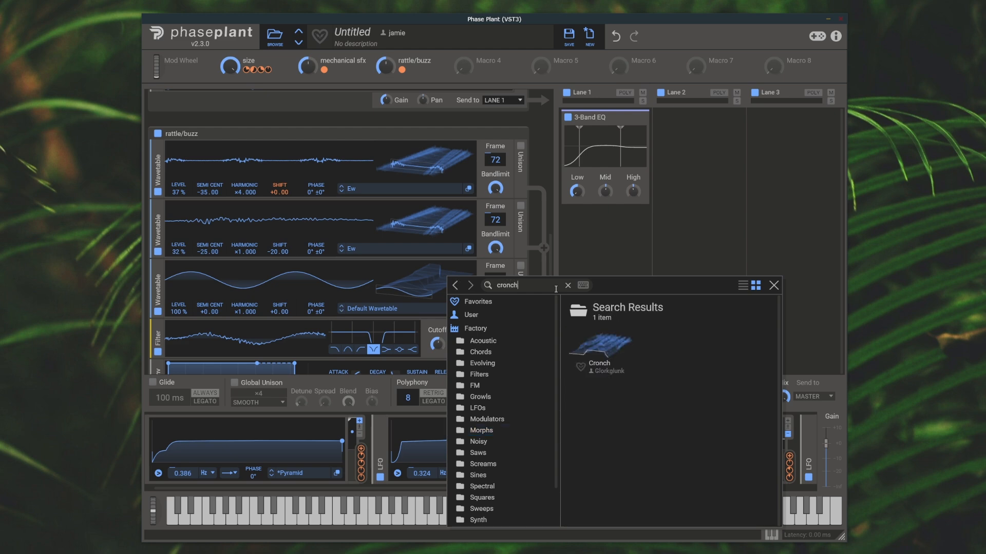
{"action": "double_click", "coordinate": [608, 349]}
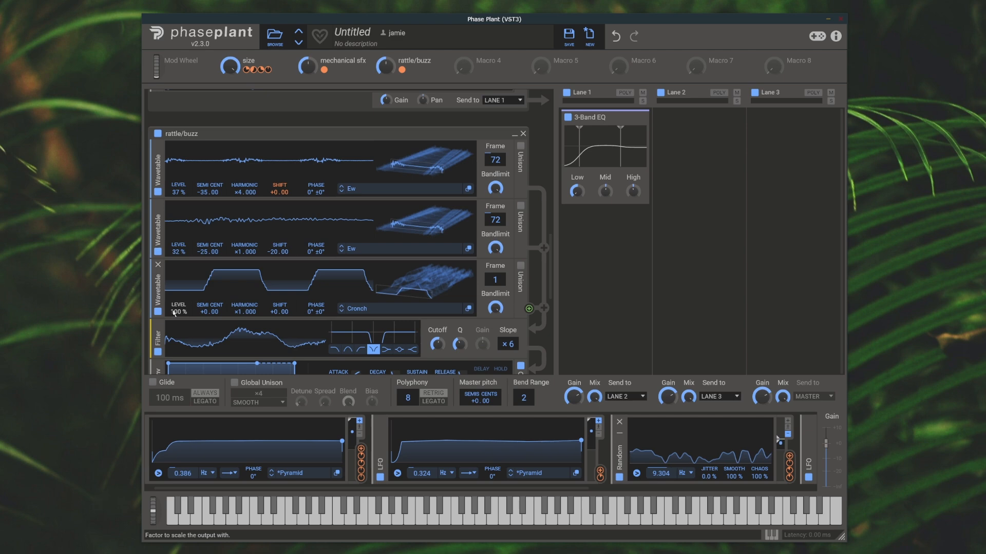
- Lower the Cronch level to 0% with the size macro modulating it, and assign the 0.324 Hz Pyramid LFO to its shift
{"action": "left_click_drag", "start_coordinate": [174, 313], "coordinate": [176, 310]}
{"action": "left_click_drag", "start_coordinate": [230, 66], "coordinate": [179, 323]}
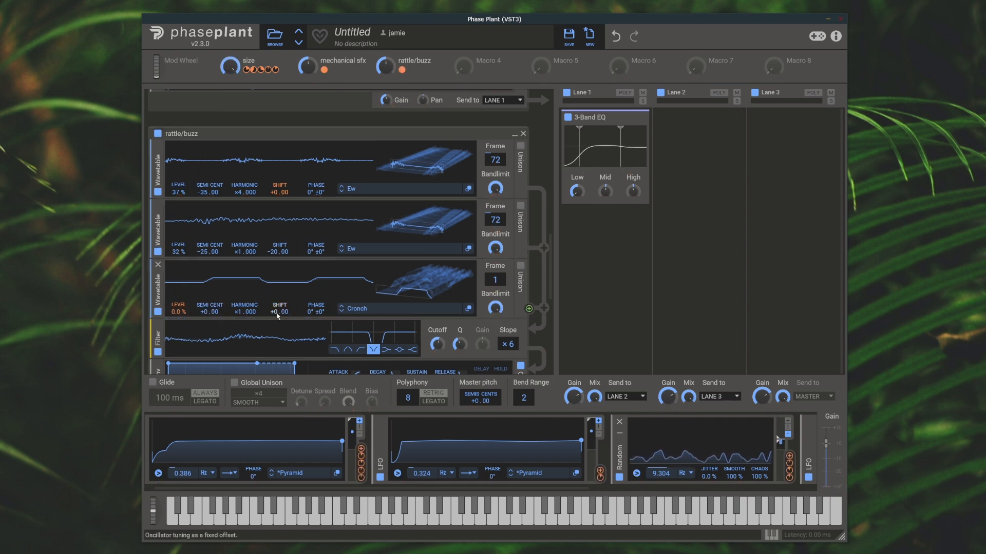
{"action": "left_click_drag", "start_coordinate": [597, 472], "coordinate": [281, 323]}
{"action": "type", "text": "1"}
{"action": "key", "text": "Return"}
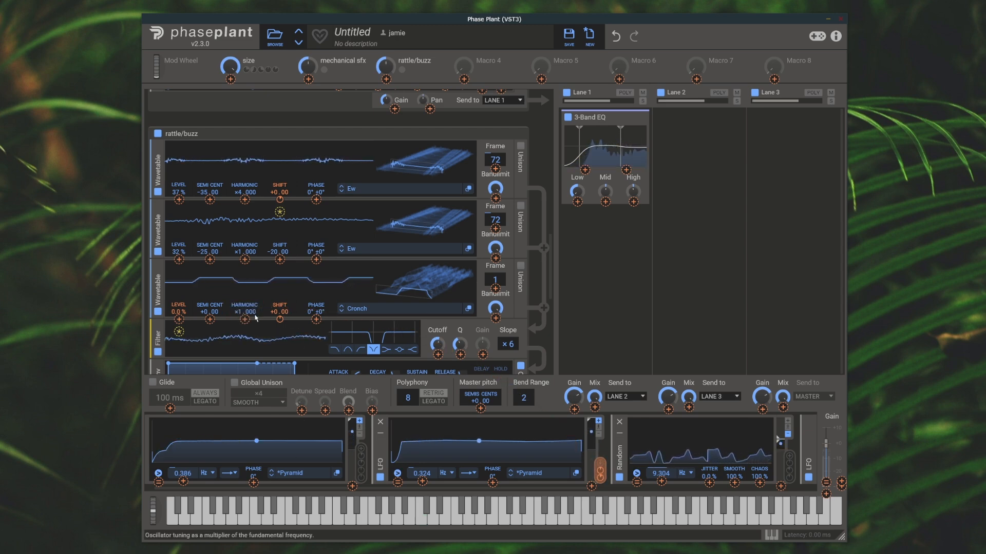
- Disable the main group to isolate the other sound layers
{"action": "scroll", "coordinate": [194, 277], "scroll_direction": "down", "scroll_amount": 1}
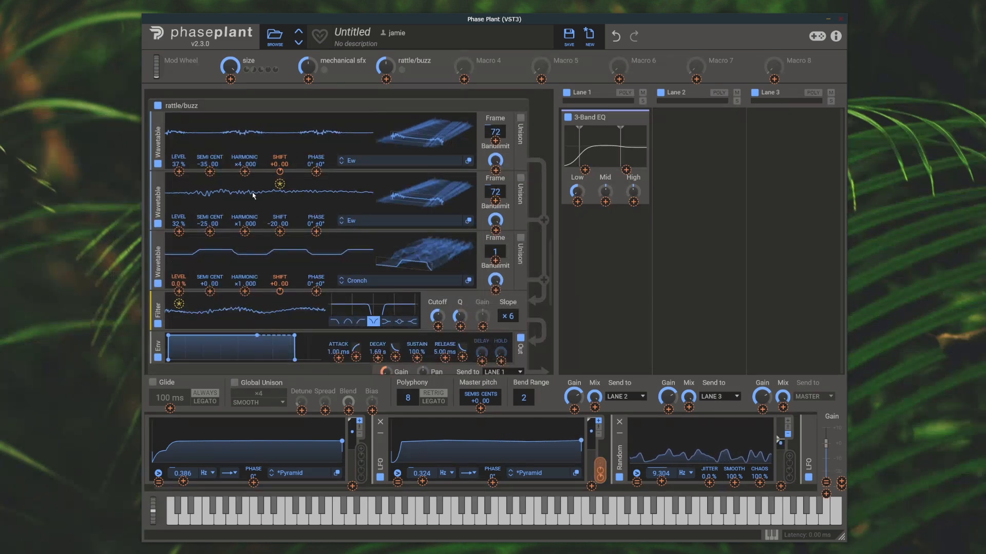
{"action": "scroll", "coordinate": [253, 195], "scroll_direction": "up", "scroll_amount": 6}
{"action": "left_click", "coordinate": [157, 99]}
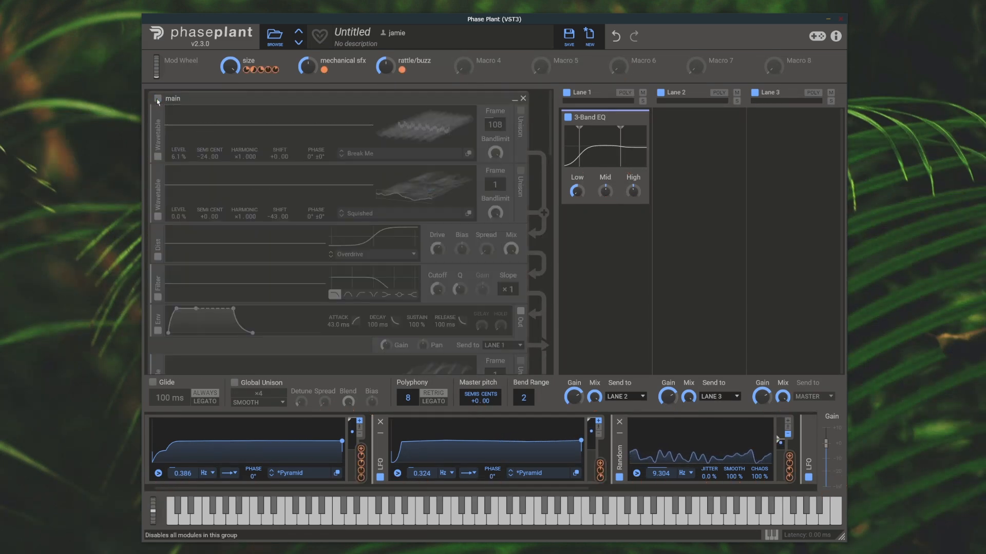
- Disable the high pitch noise group to isolate the rattle/buzz and mechanical sfx layers
{"action": "scroll", "coordinate": [160, 199], "scroll_direction": "down", "scroll_amount": 9}
{"action": "left_click", "coordinate": [158, 278]}
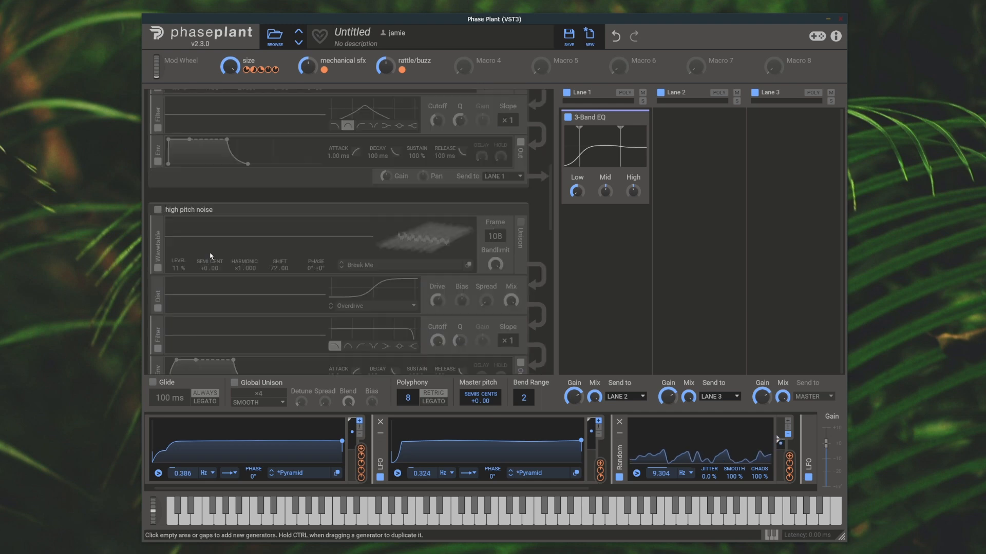
{"action": "scroll", "coordinate": [257, 254], "scroll_direction": "down", "scroll_amount": 10}
{"action": "scroll", "coordinate": [373, 257], "scroll_direction": "up", "scroll_amount": 2}
{"action": "scroll", "coordinate": [328, 259], "scroll_direction": "down", "scroll_amount": 1}
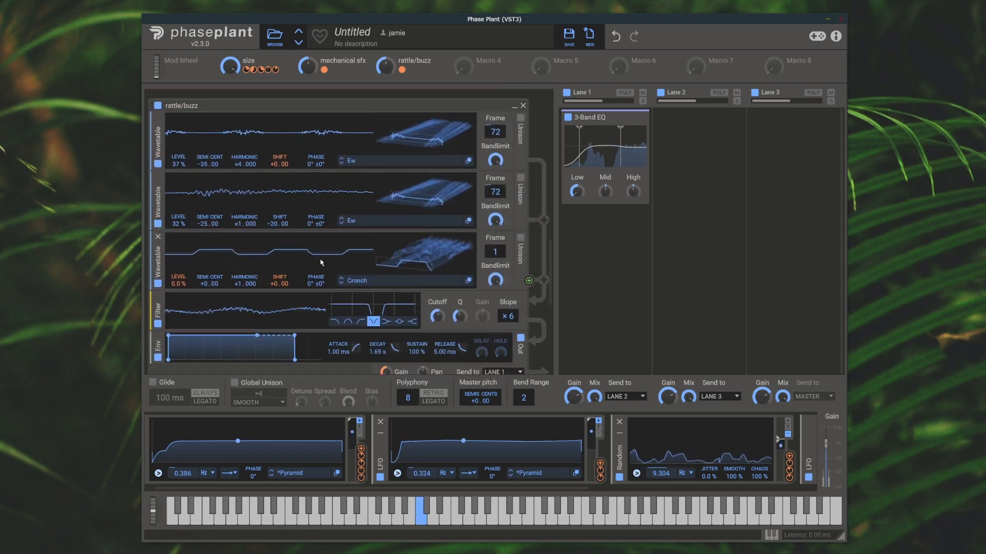
- Compare the rattle/buzz sound with the Cronch oscillator bypassed and active, leaving it enabled
{"action": "mouse_move", "coordinate": [181, 291]}
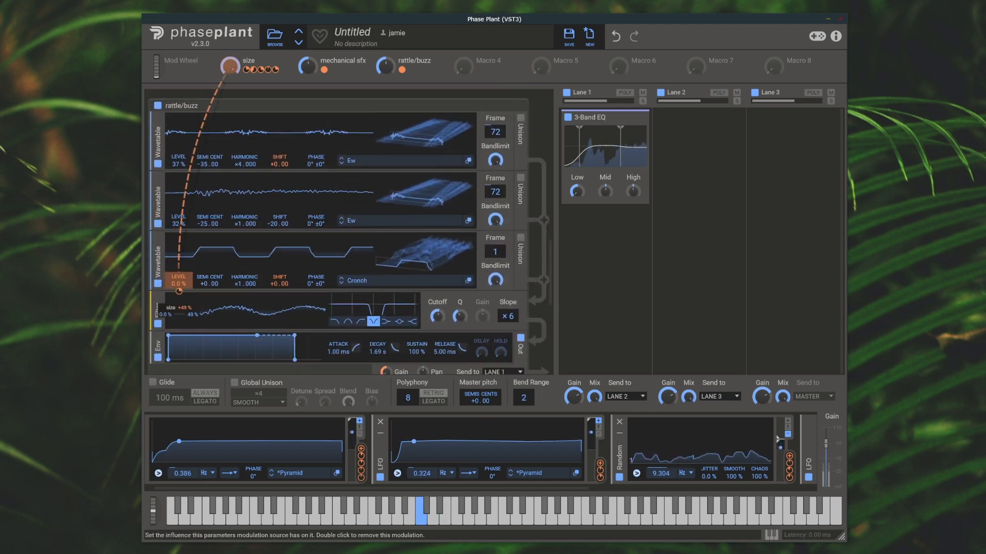
{"action": "left_click", "coordinate": [158, 284]}
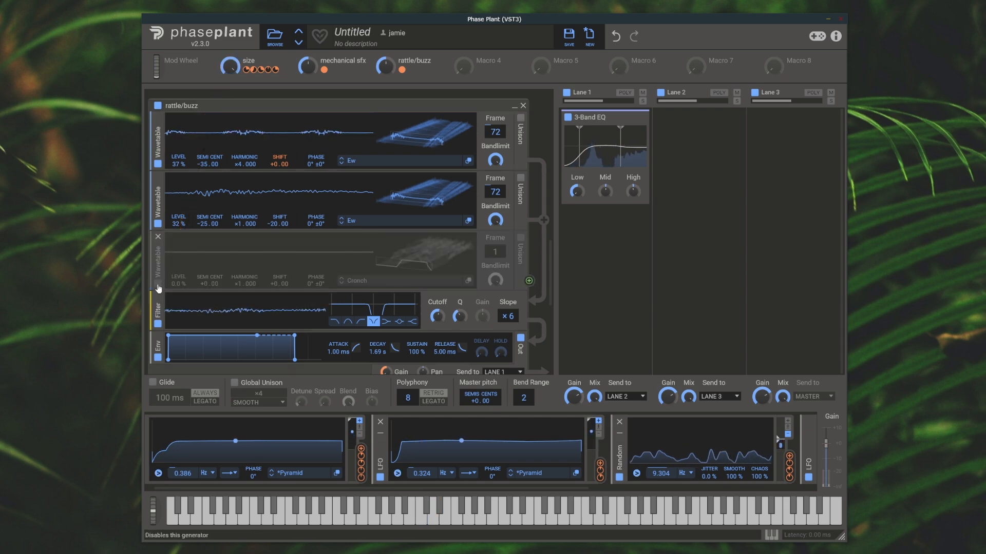
{"action": "left_click", "coordinate": [158, 286]}
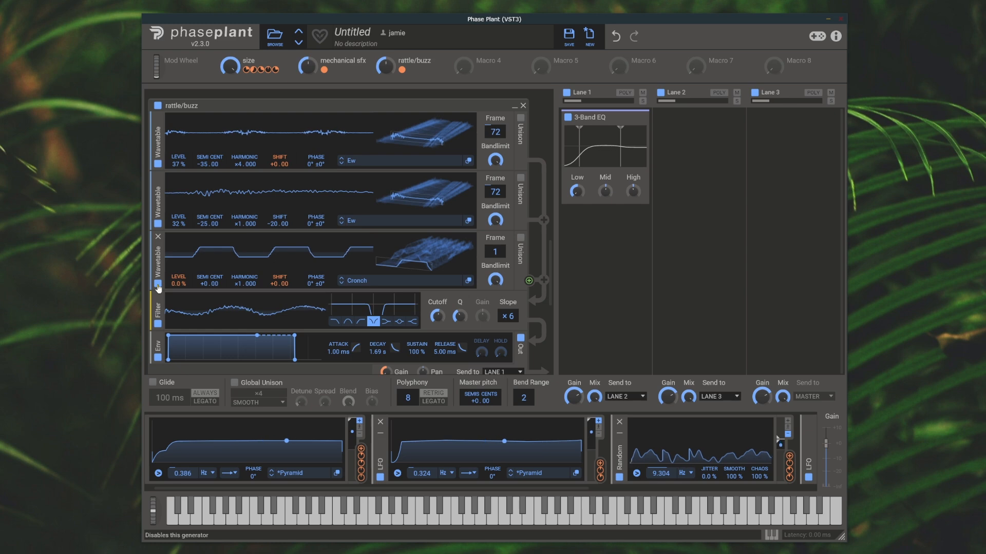
{"action": "mouse_move", "coordinate": [179, 293]}
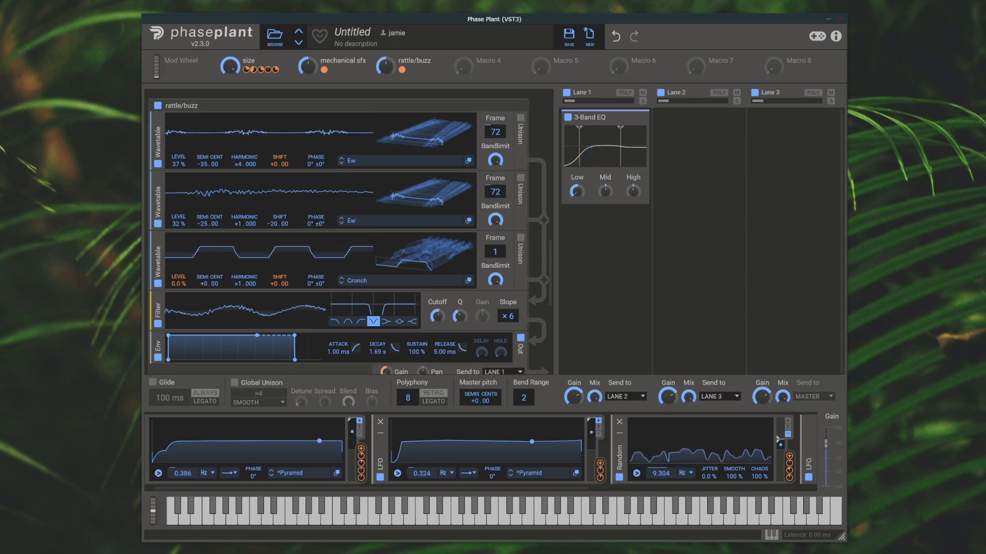
- Assign the size macro to the rattle/buzz filter's cutoff, and re-enable the main and high pitch noise groups
{"action": "left_click_drag", "start_coordinate": [282, 71], "coordinate": [437, 328]}
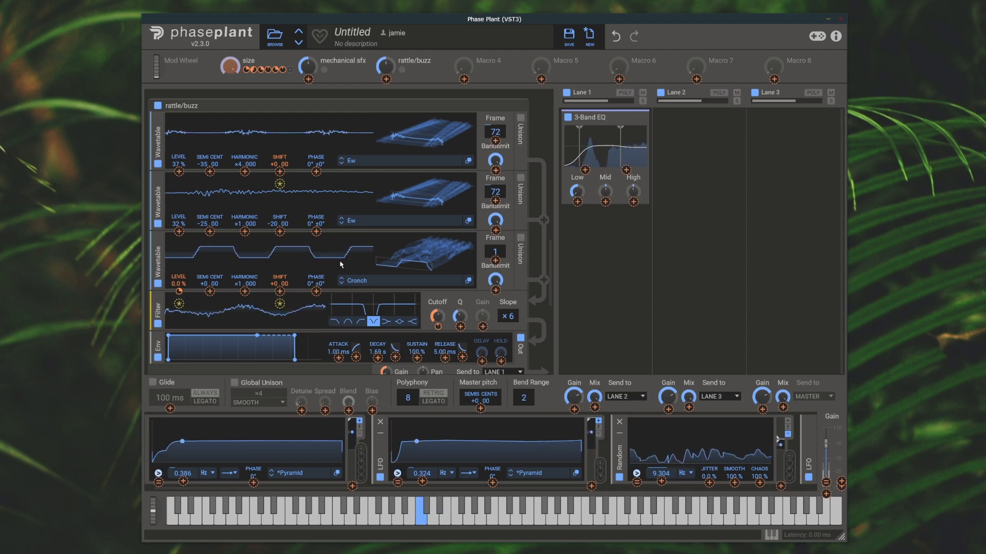
{"action": "scroll", "coordinate": [238, 230], "scroll_direction": "down", "scroll_amount": 8}
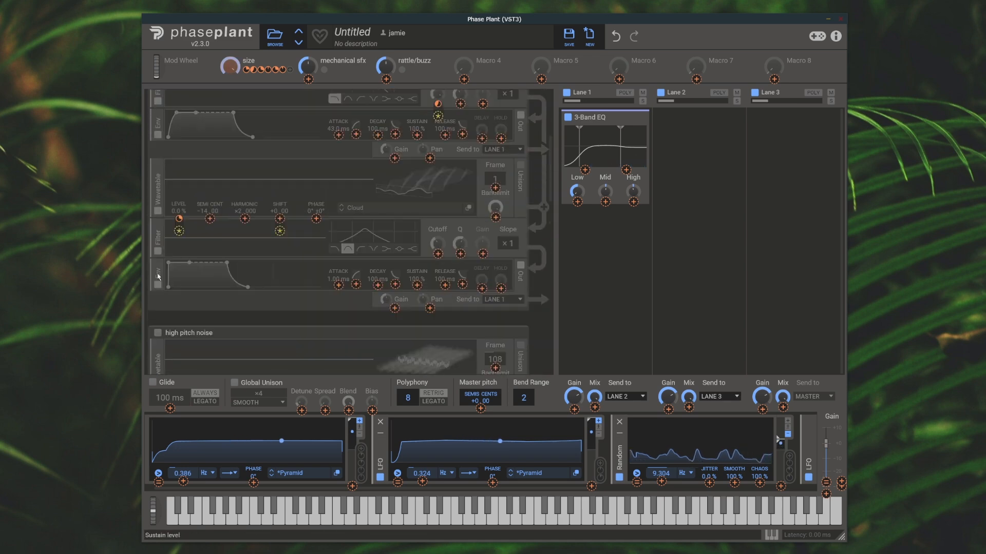
{"action": "scroll", "coordinate": [164, 248], "scroll_direction": "down", "scroll_amount": 8}
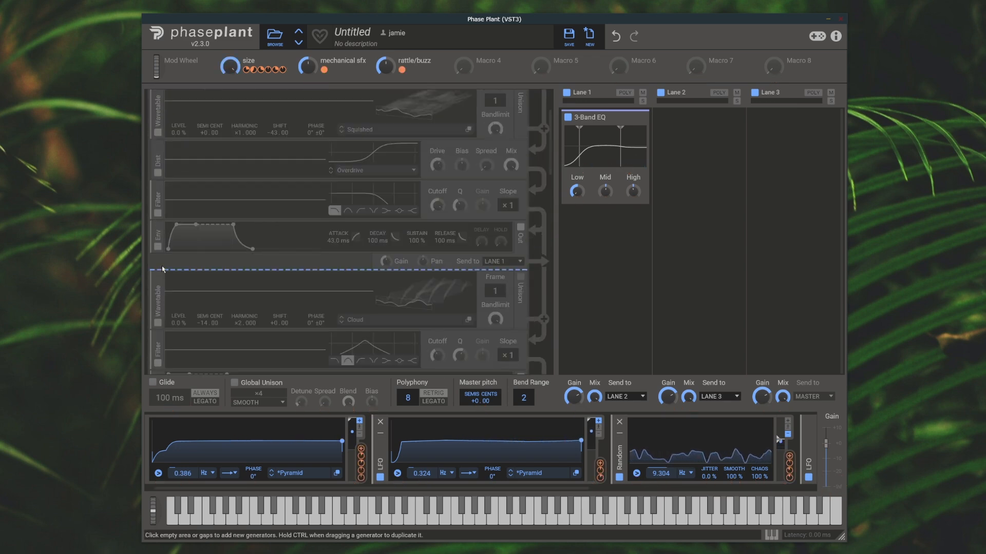
{"action": "left_click", "coordinate": [158, 98]}
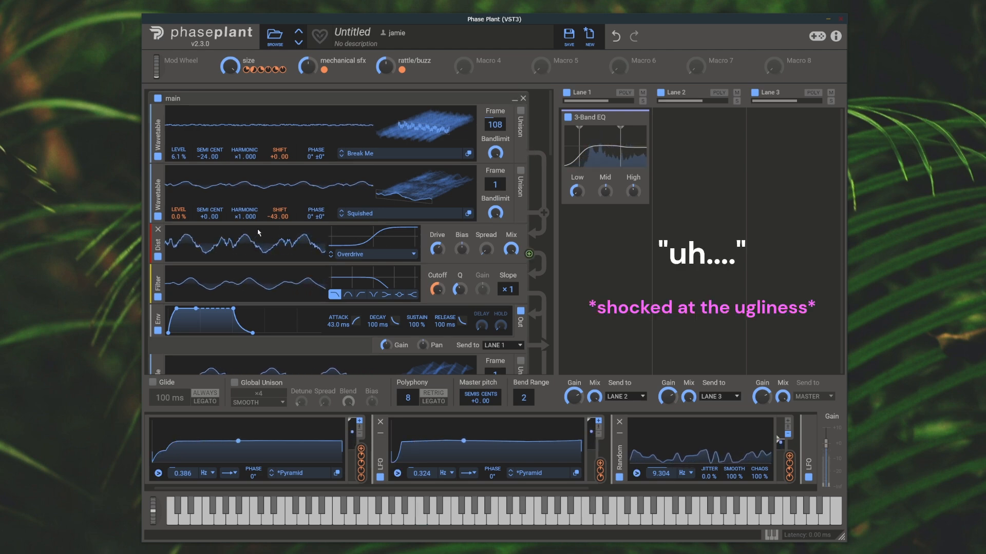
- Assign the size macro to the filter cutoff in the mechanical sfx group
{"action": "scroll", "coordinate": [269, 256], "scroll_direction": "up", "scroll_amount": 12}
{"action": "scroll", "coordinate": [270, 260], "scroll_direction": "down", "scroll_amount": 10}
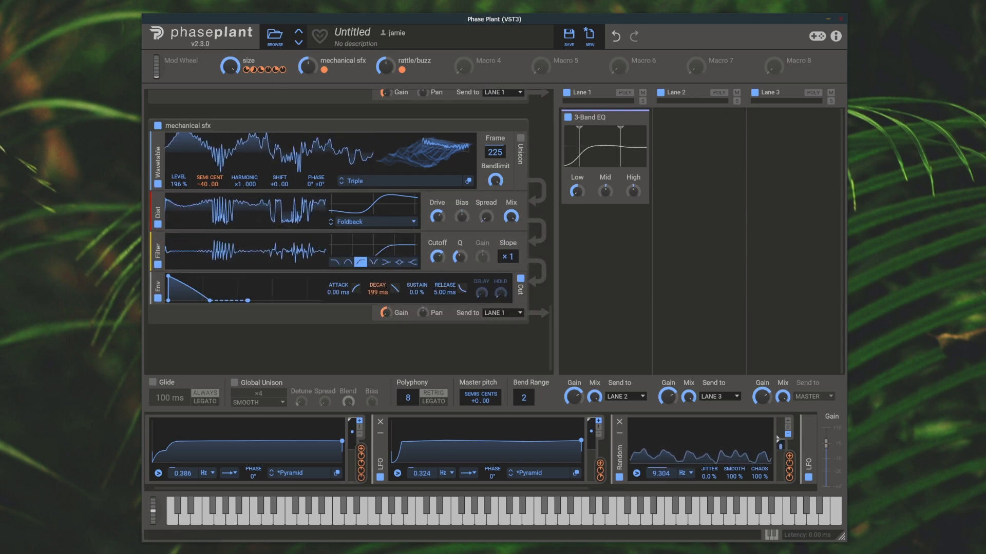
{"action": "left_click_drag", "start_coordinate": [291, 70], "coordinate": [437, 277]}
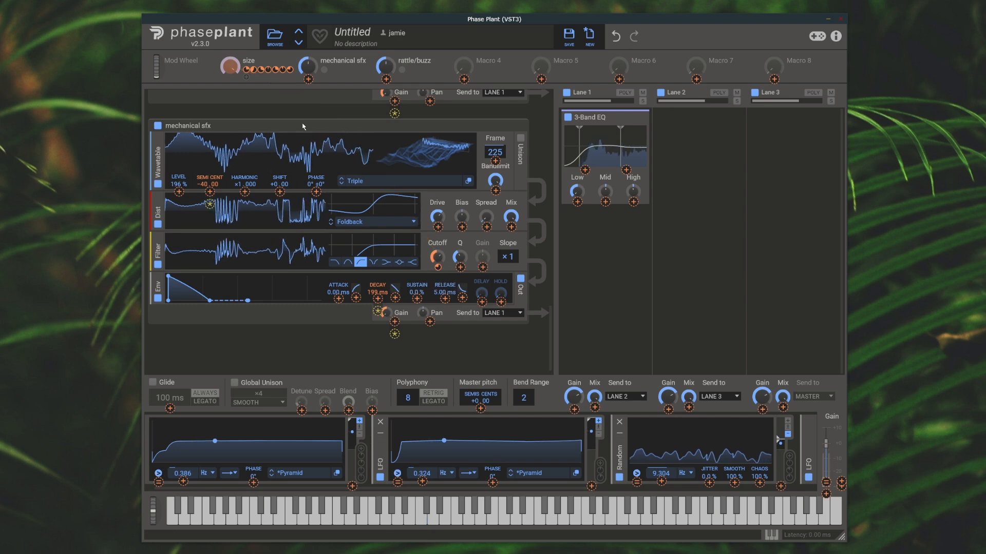
{"action": "scroll", "coordinate": [224, 239], "scroll_direction": "up", "scroll_amount": 3}
{"action": "scroll", "coordinate": [224, 239], "scroll_direction": "up", "scroll_amount": 8}
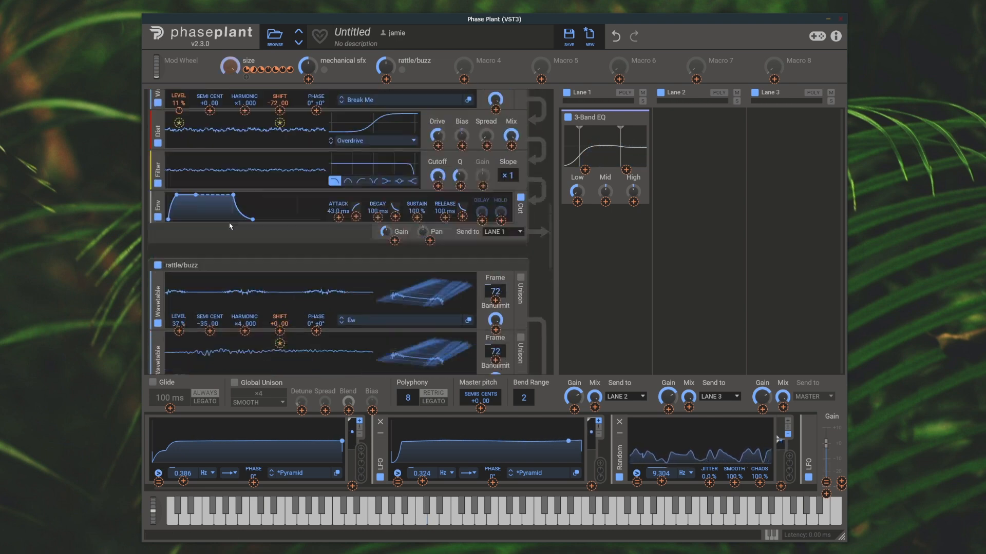
{"action": "left_click", "coordinate": [365, 103]}
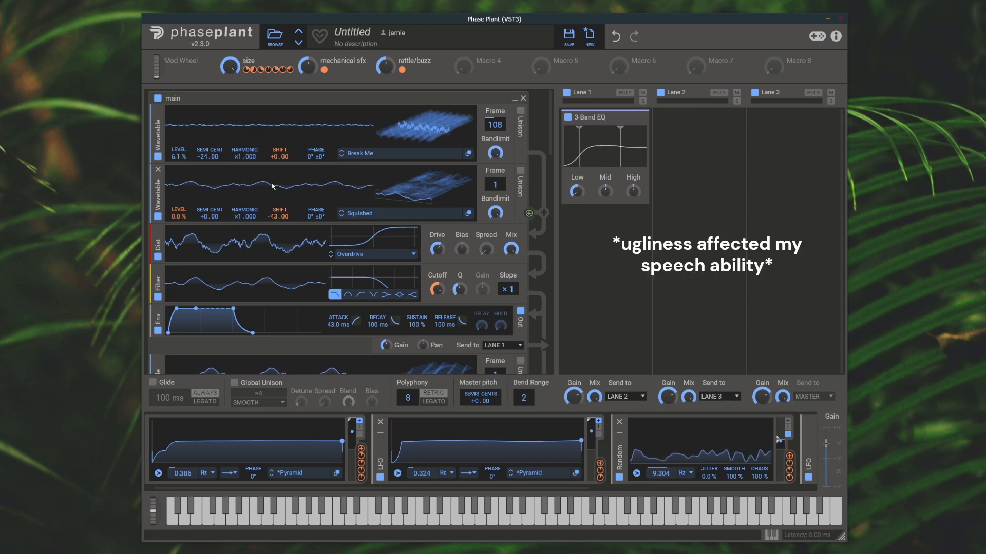
- Set the shift of the Squished oscillator in the main group to -36.00
{"action": "scroll", "coordinate": [283, 254], "scroll_direction": "down", "scroll_amount": 2}
{"action": "scroll", "coordinate": [282, 255], "scroll_direction": "up", "scroll_amount": 2}
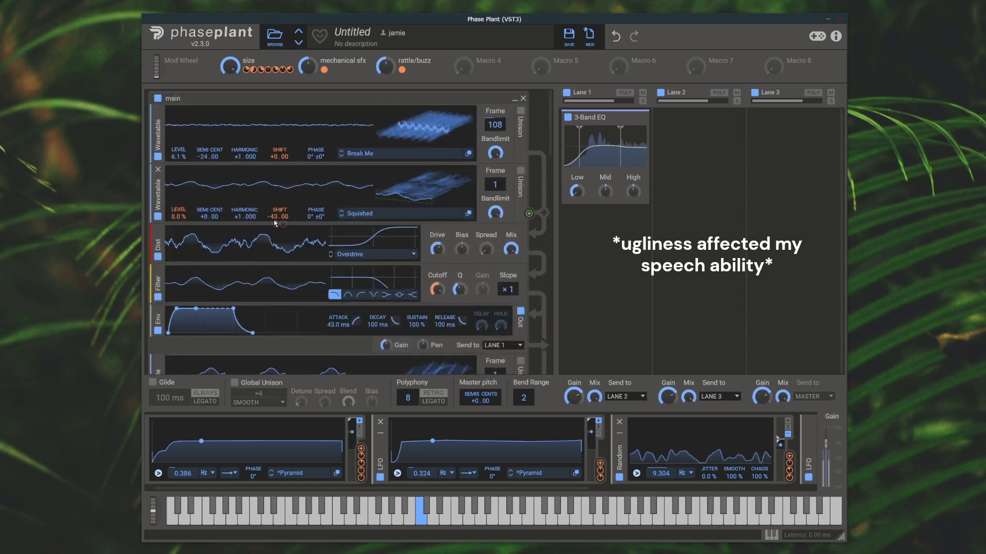
{"action": "left_click_drag", "start_coordinate": [277, 217], "coordinate": [276, 211]}
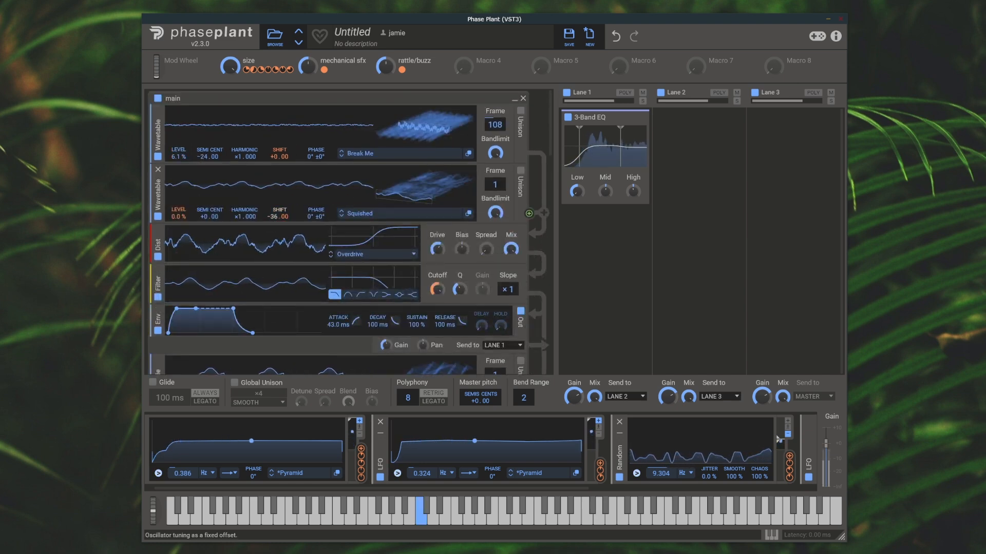